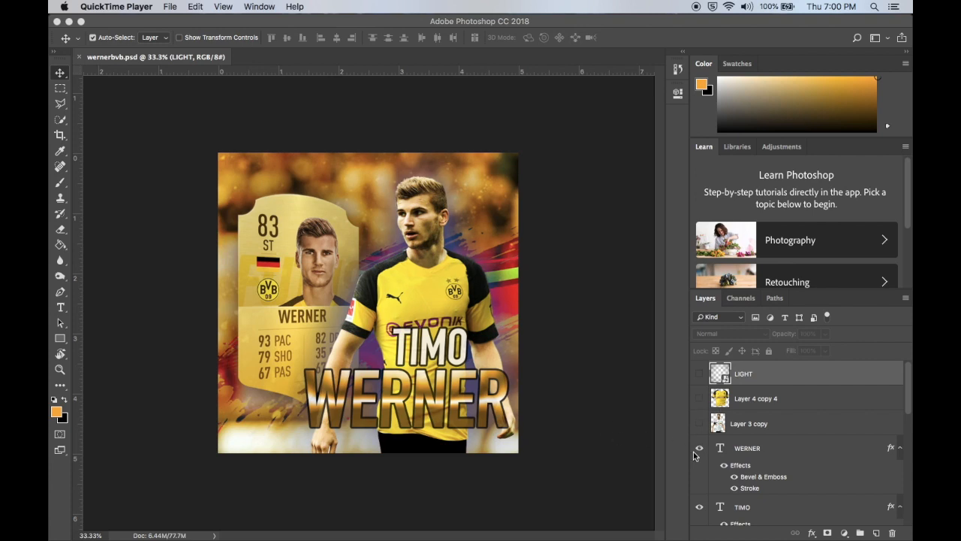
- Hide the WERNER and TIMO text layers to inspect the player's full shirt in the finished design
left_click(696, 450)
scroll(706, 500, "down", 3)
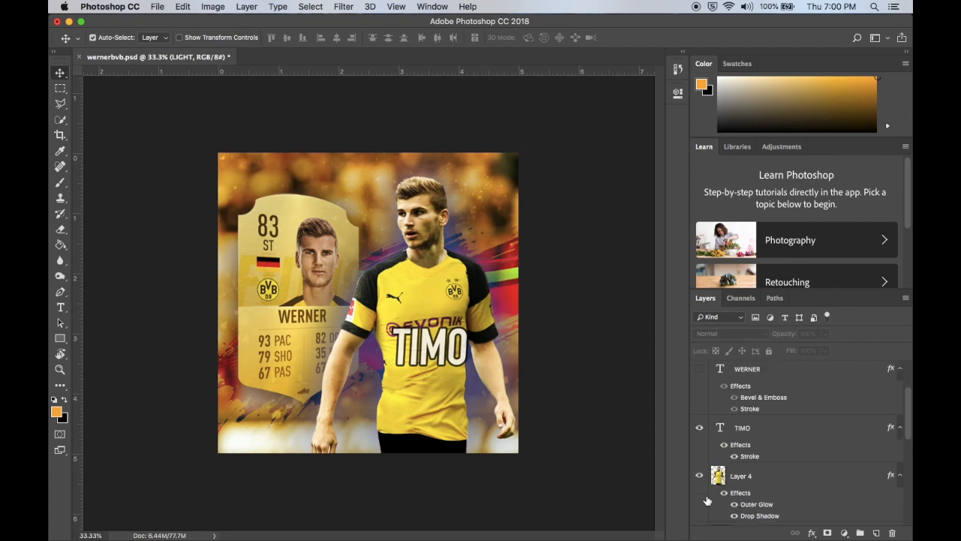
left_click(699, 428)
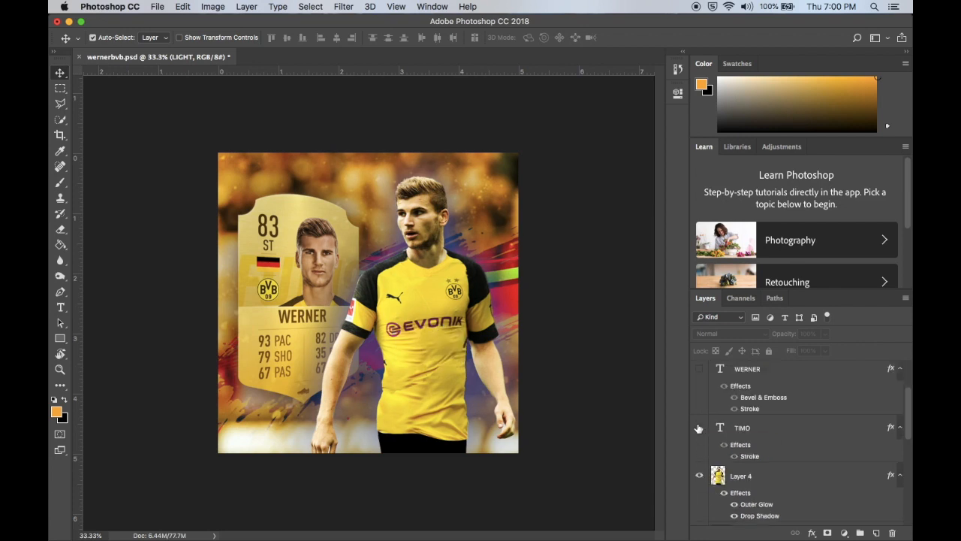
scroll(698, 428, "up", 2)
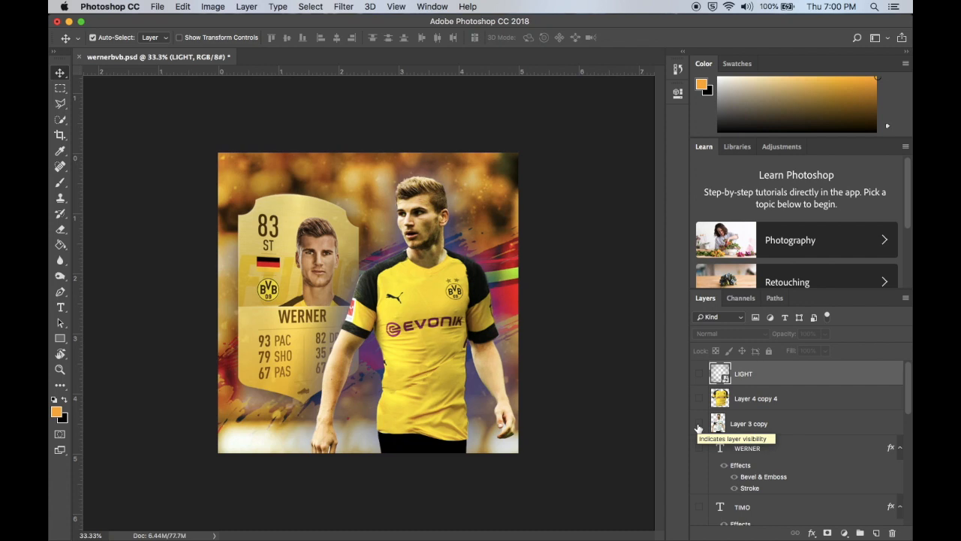
scroll(698, 428, "down", 2)
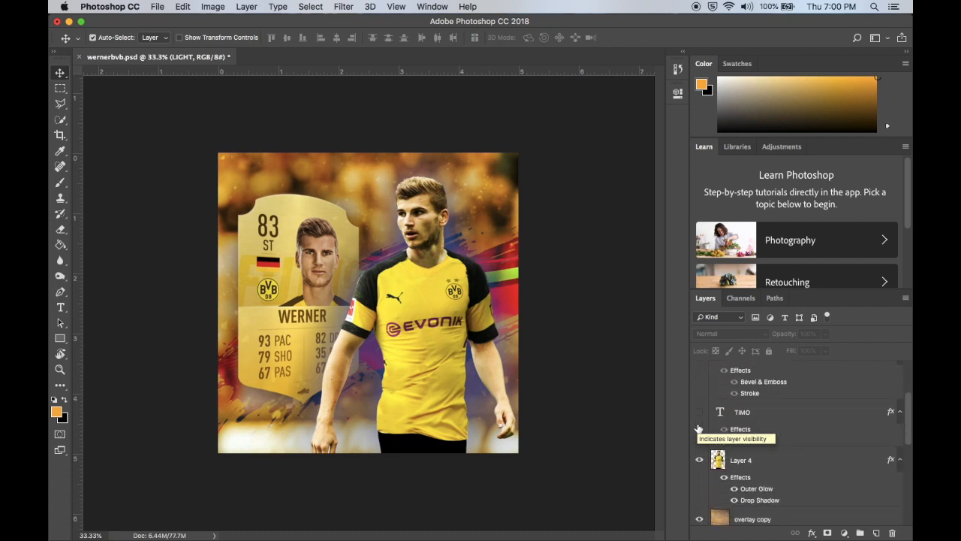
scroll(717, 423, "up", 2)
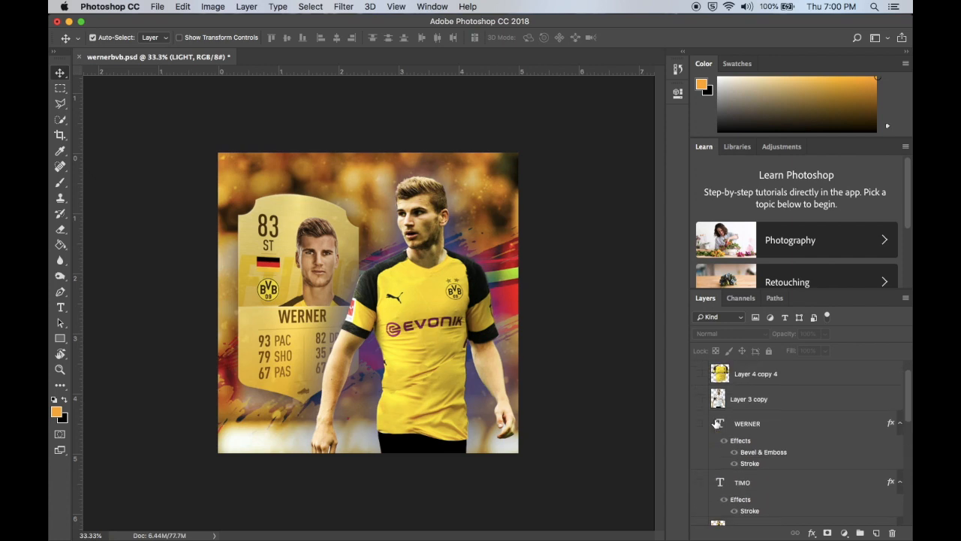
scroll(717, 423, "up", 1)
scroll(717, 423, "down", 5)
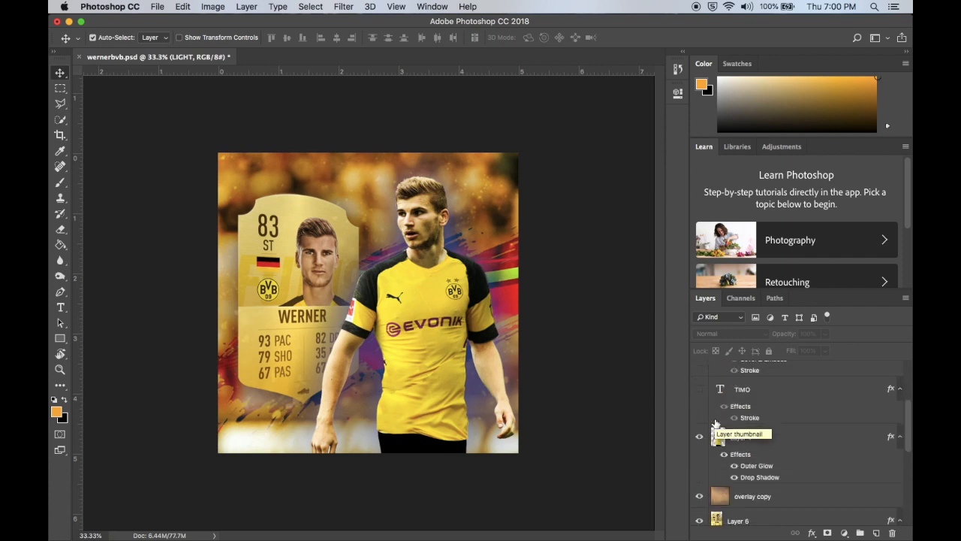
scroll(708, 444, "up", 2)
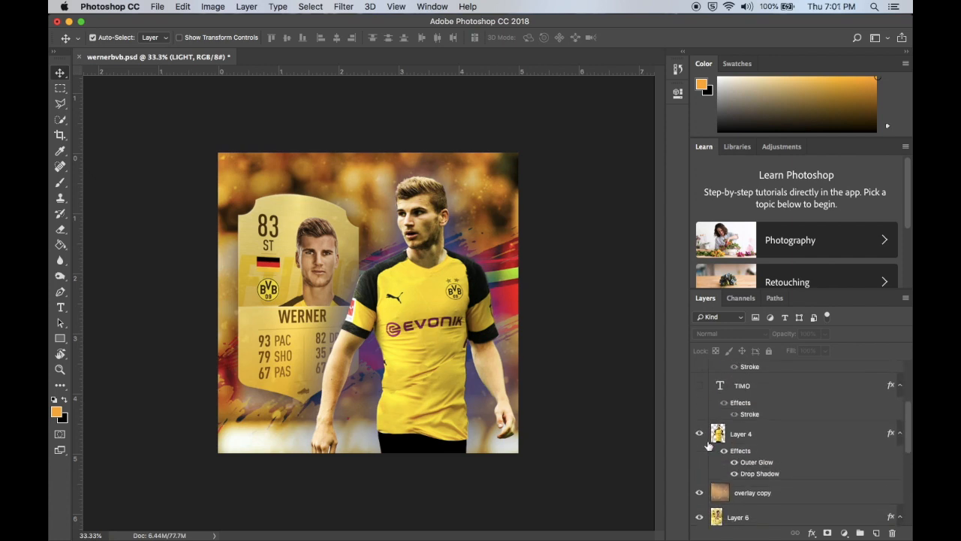
- Compare the Borussia Dortmund shirt with the original by toggling the visibility of Layer 4 and Layer 3 copy
left_click(700, 434)
left_click(699, 434)
scroll(699, 432, "up", 5)
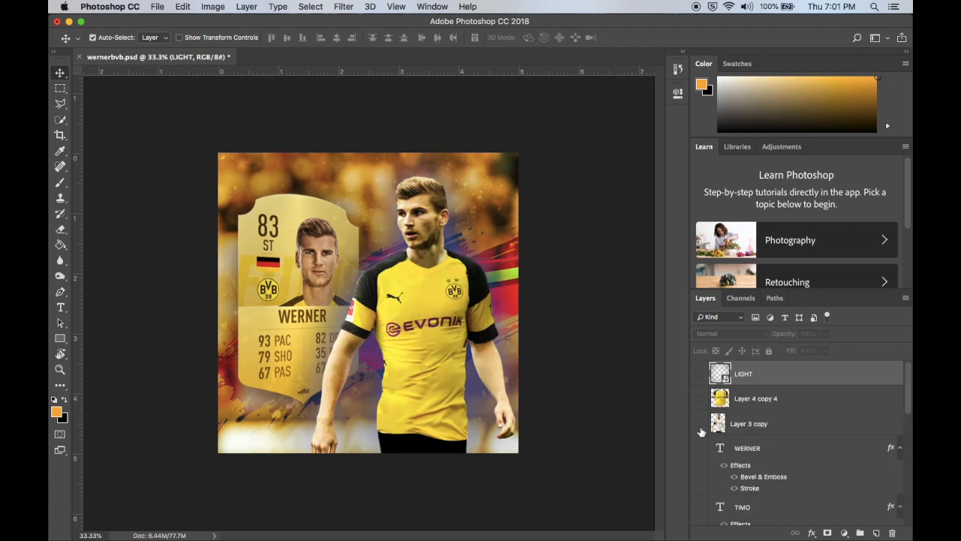
left_click(698, 425)
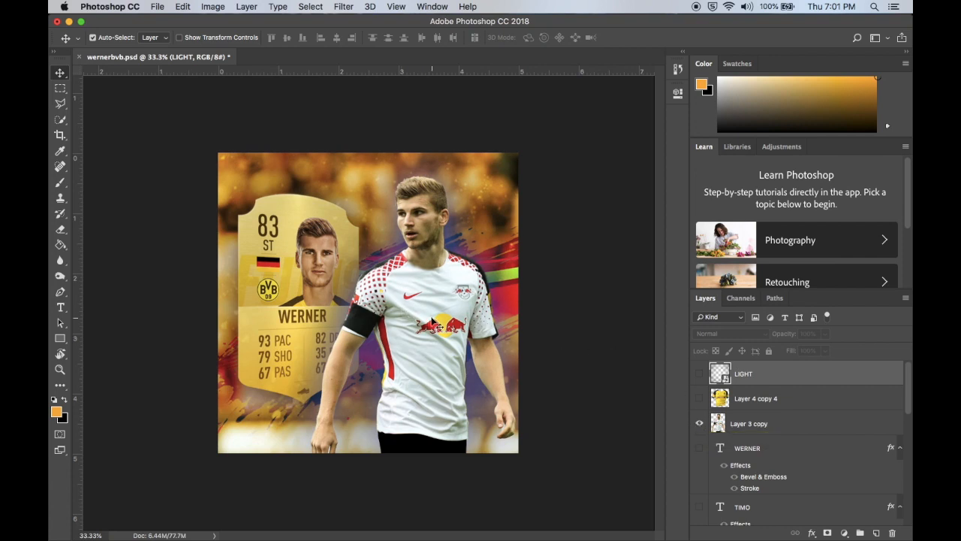
left_click(698, 425)
scroll(698, 425, "down", 5)
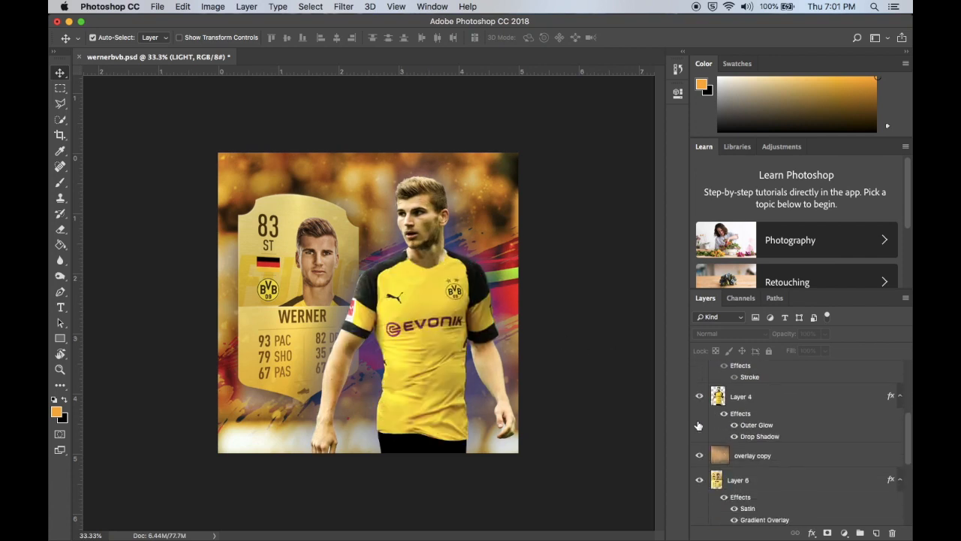
left_click(699, 396)
left_click(699, 397)
- Select the overlay copy layer and preview the LIGHT layer by switching it on and off
left_click(751, 457)
scroll(750, 459, "down", 3)
scroll(740, 451, "up", 10)
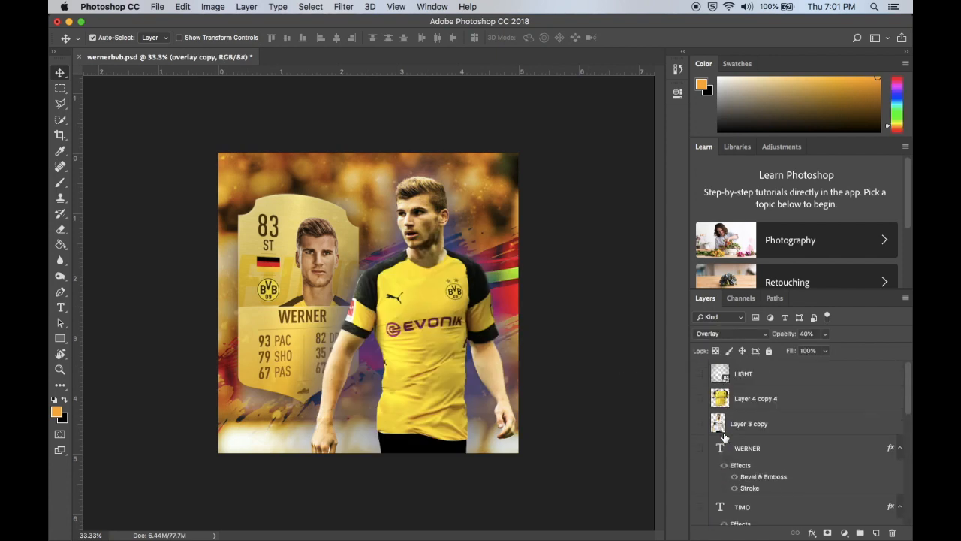
left_click(699, 373)
left_click(699, 373)
- Show the TIMO and WERNER text layers again and look through the layer stack down to Background
scroll(741, 476, "down", 5)
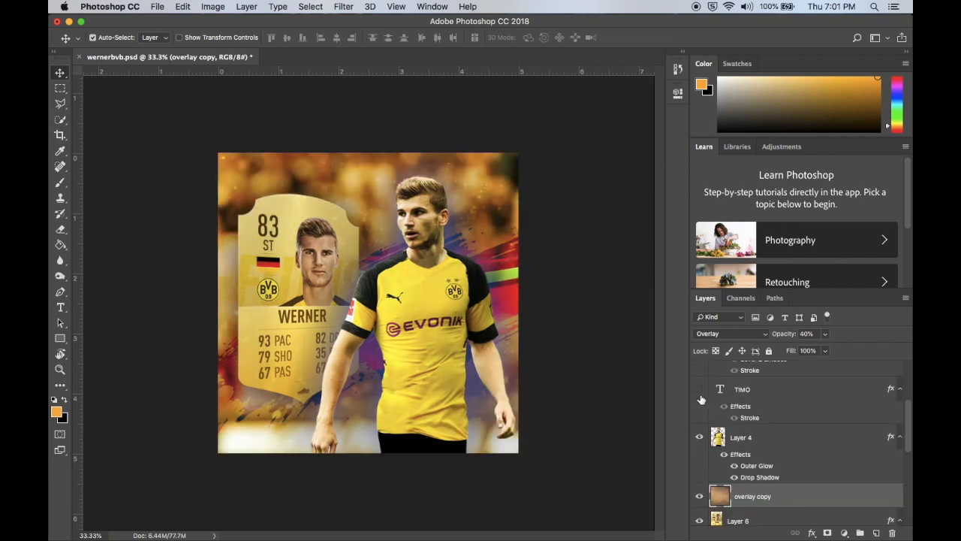
left_click(699, 391)
scroll(699, 395, "up", 5)
left_click(699, 448)
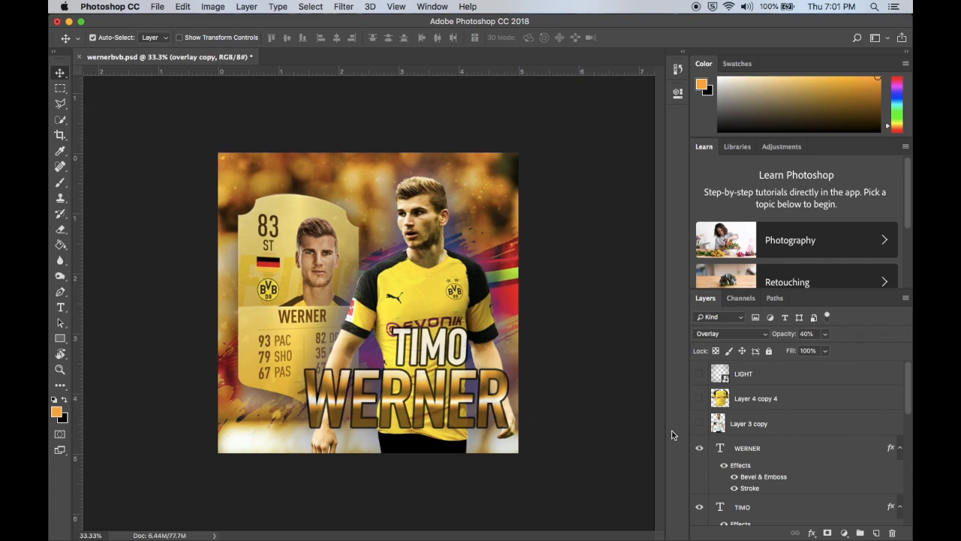
scroll(753, 414, "down", 10)
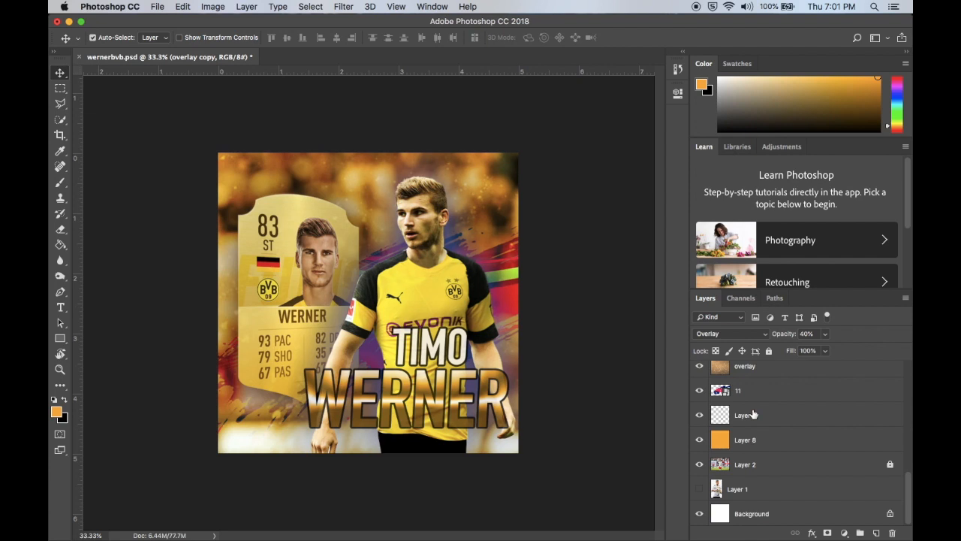
scroll(737, 452, "up", 5)
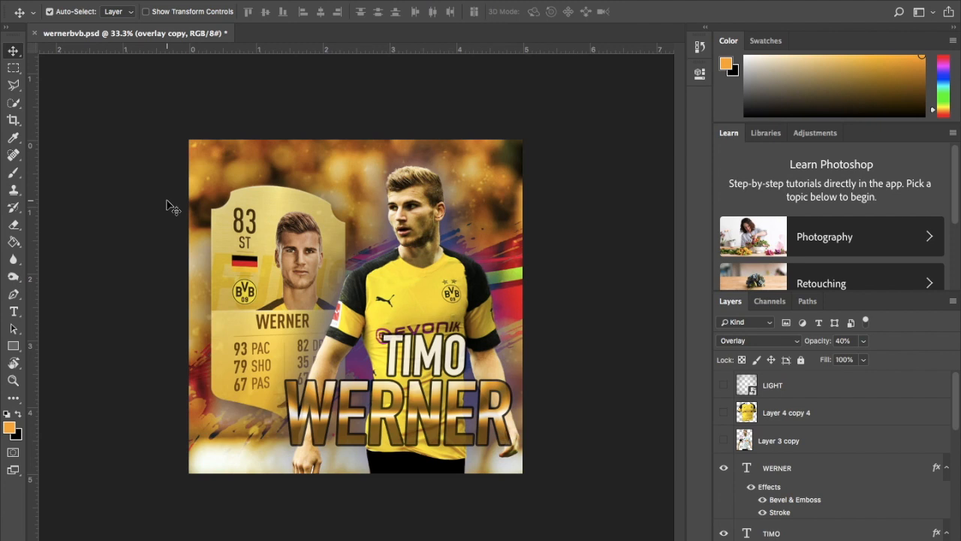
- Set up a new document with a width and height of 1500 pixels
key("super+n")
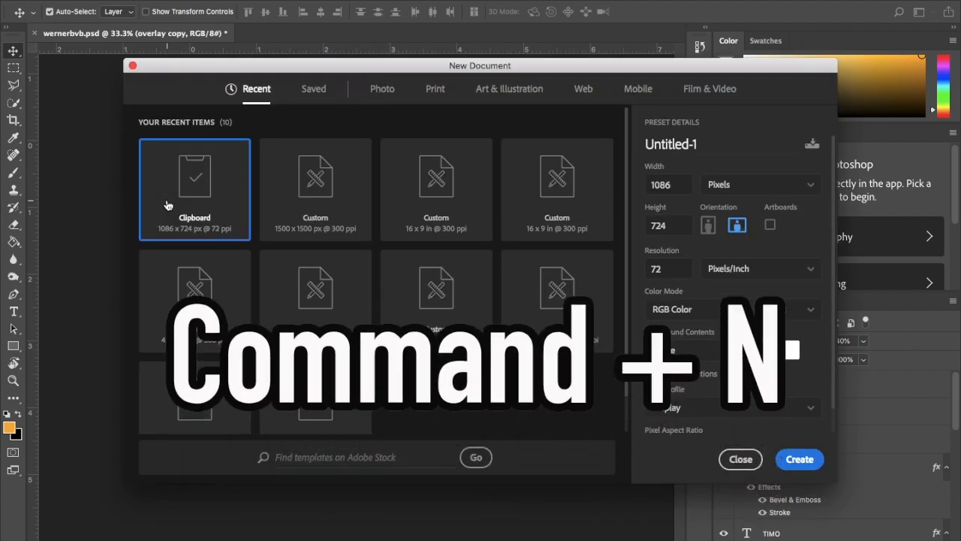
left_click(678, 192)
type("1500")
key("Tab")
type("1500")
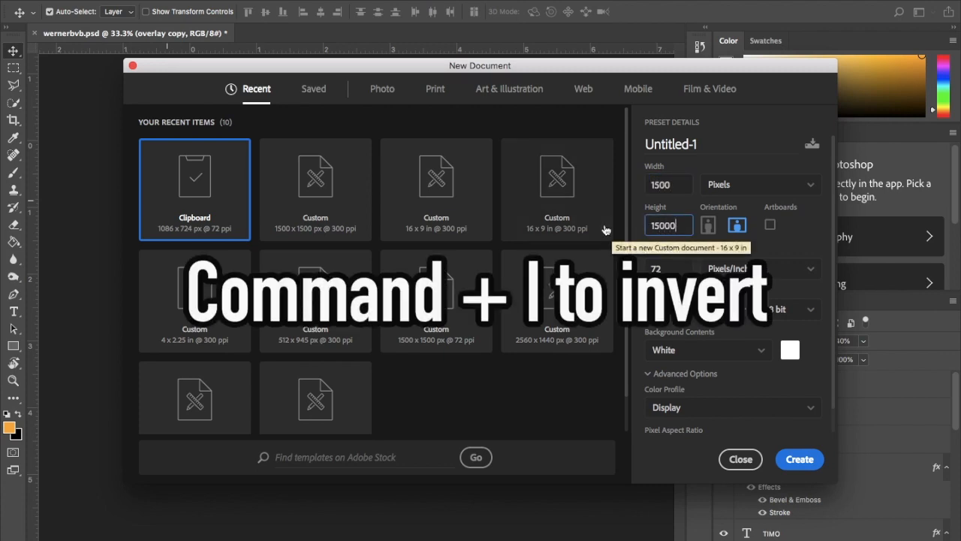
- Name the new document RonaldoBVB and create it with the remaining default settings
left_click(708, 146)
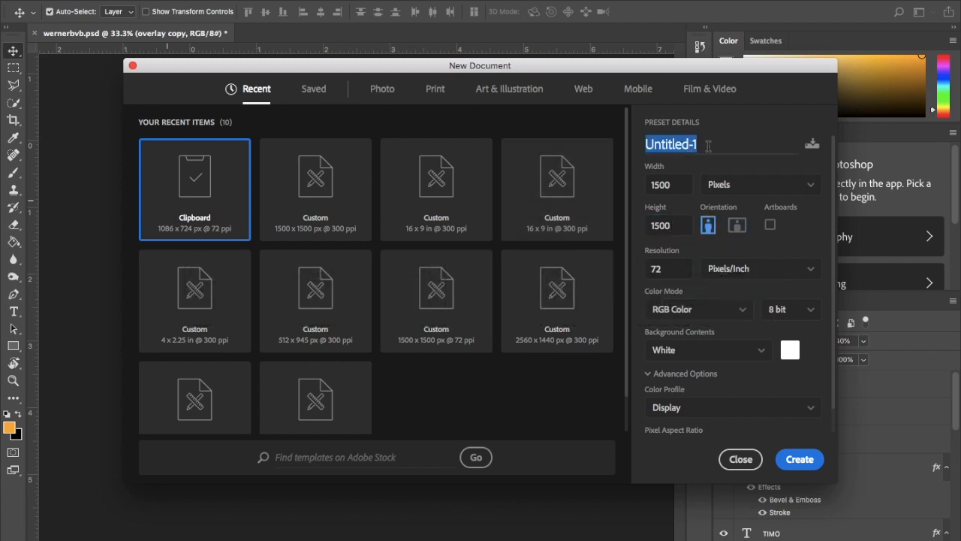
key("BackSpace")
type("RonaldoBVB")
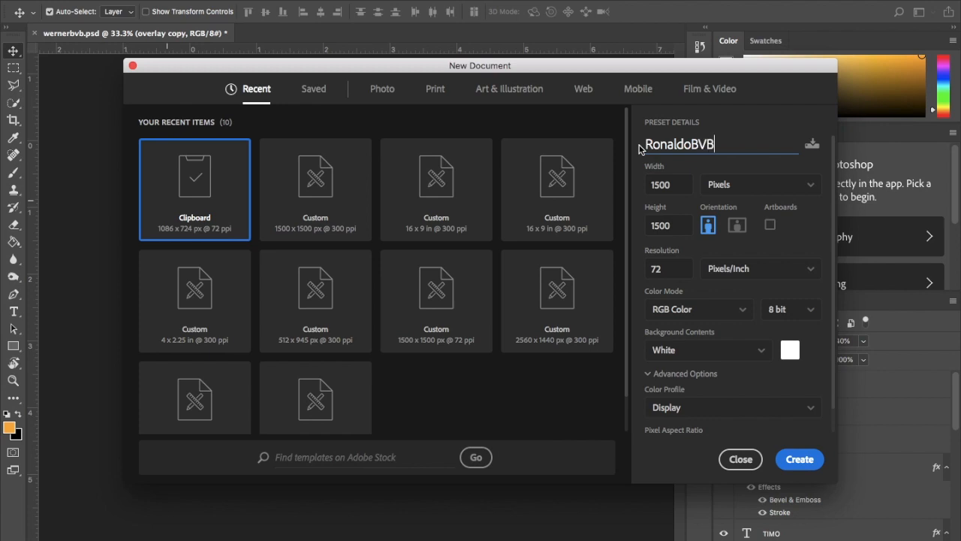
scroll(712, 343, "down", 1)
scroll(712, 344, "down", 2)
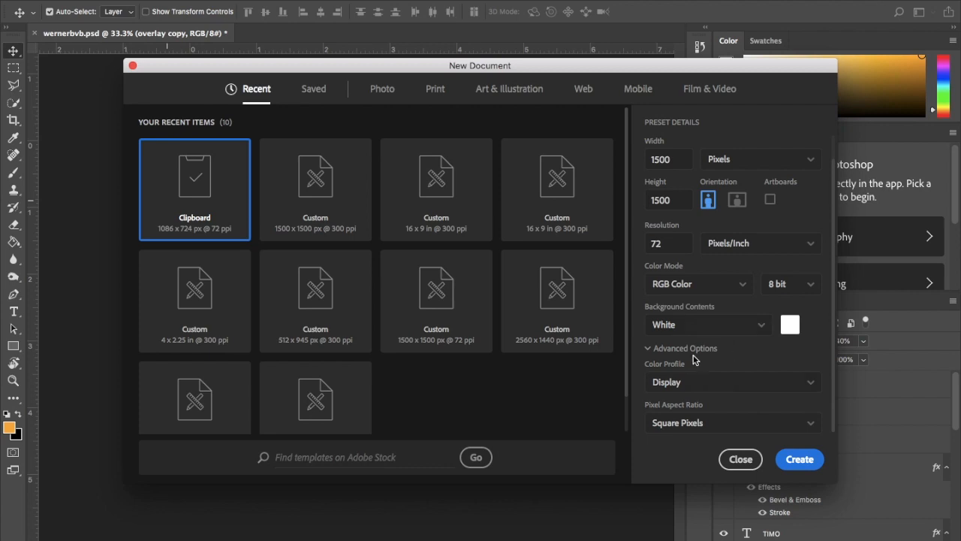
left_click(790, 465)
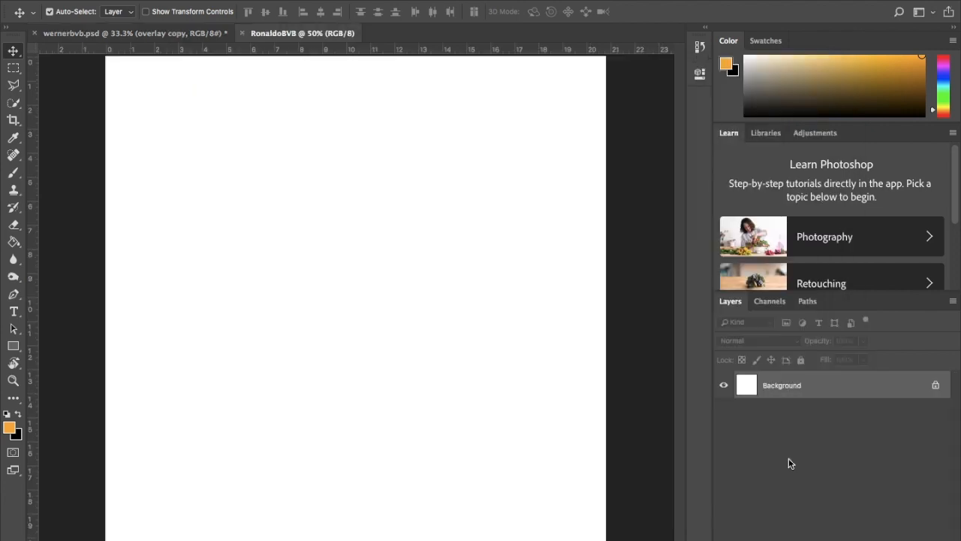
key("super+minus")
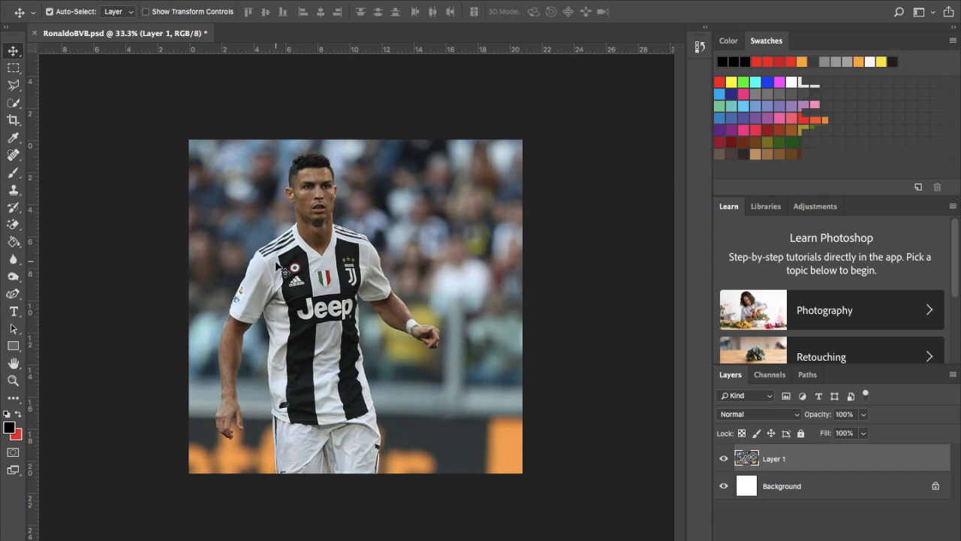
- Switch to the browser and examine the size filter options for the "ronaldo Madrid" Google image results
mouse_move(288, 275)
left_mouse_down()
mouse_move(298, 278)
mouse_move(288, 275)
left_mouse_up()
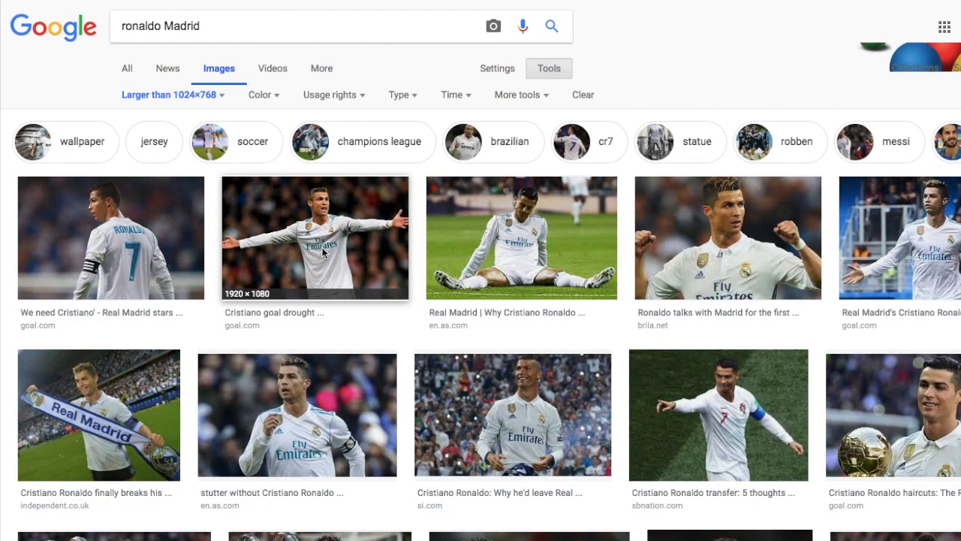
scroll(158, 199, "down", 2)
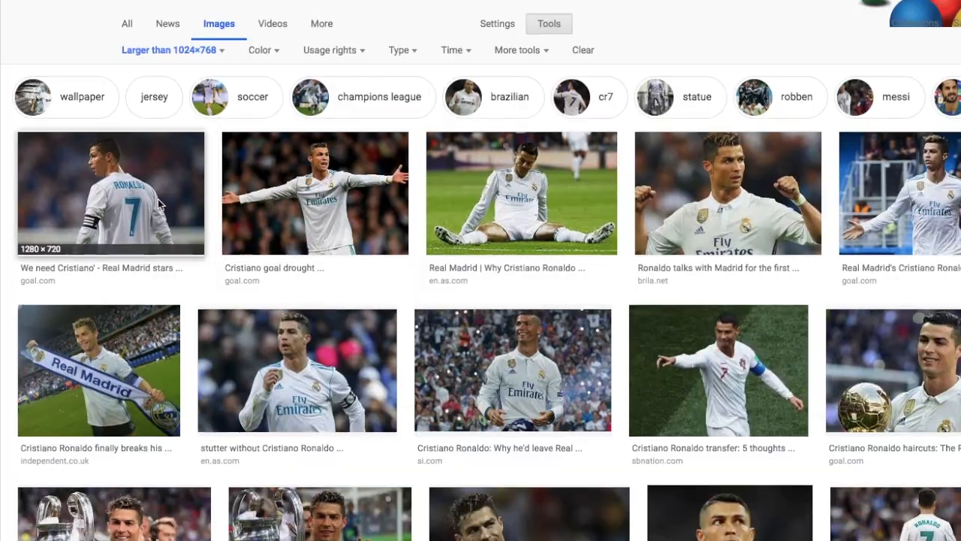
scroll(158, 193, "up", 2)
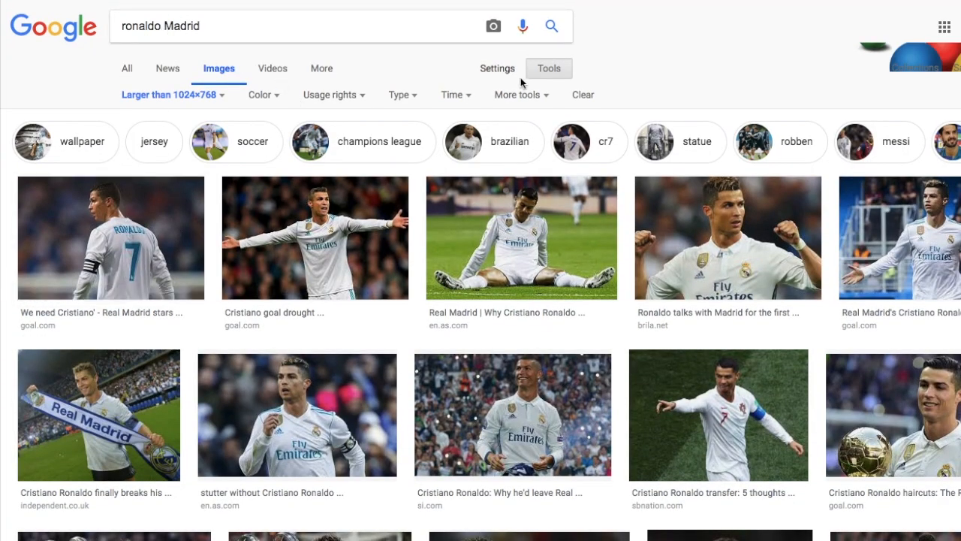
left_click(552, 69)
left_click(552, 69)
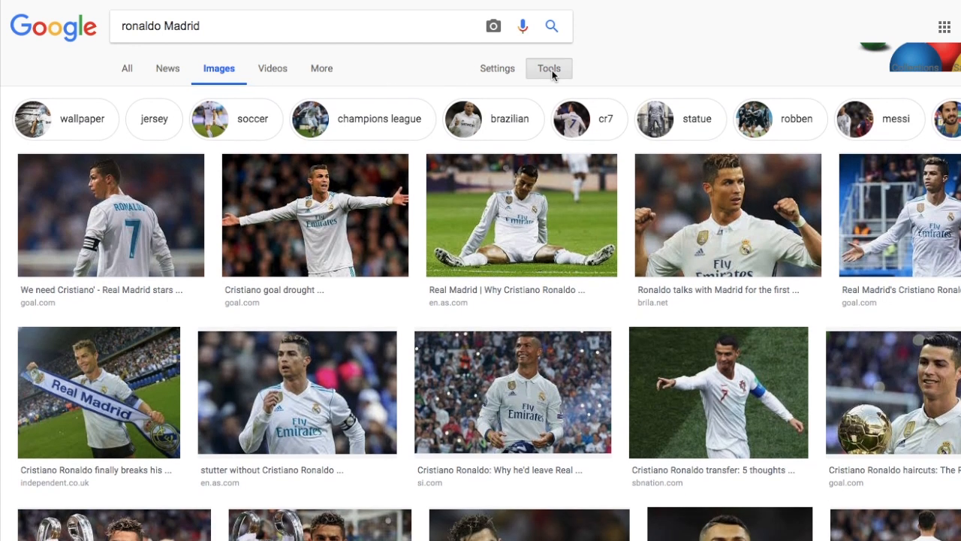
left_click(192, 93)
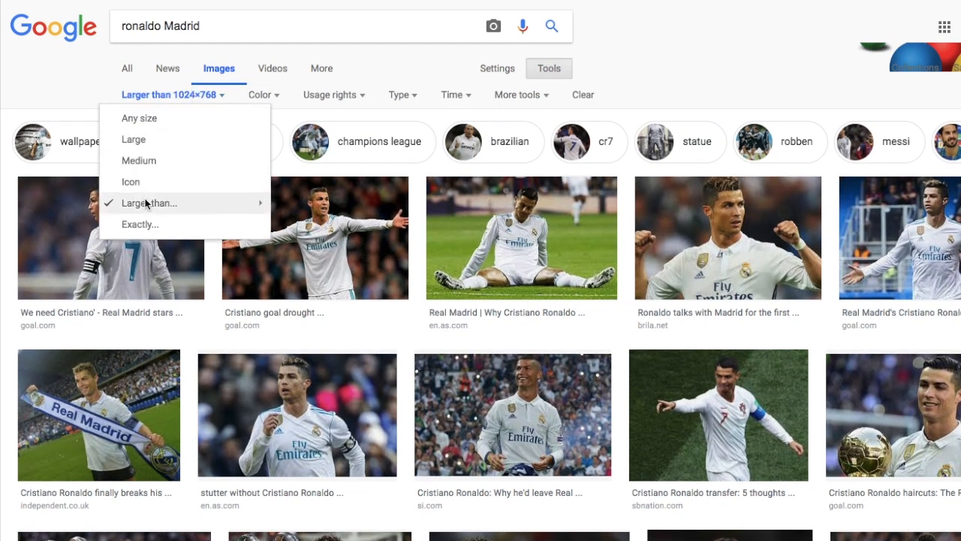
mouse_move(166, 203)
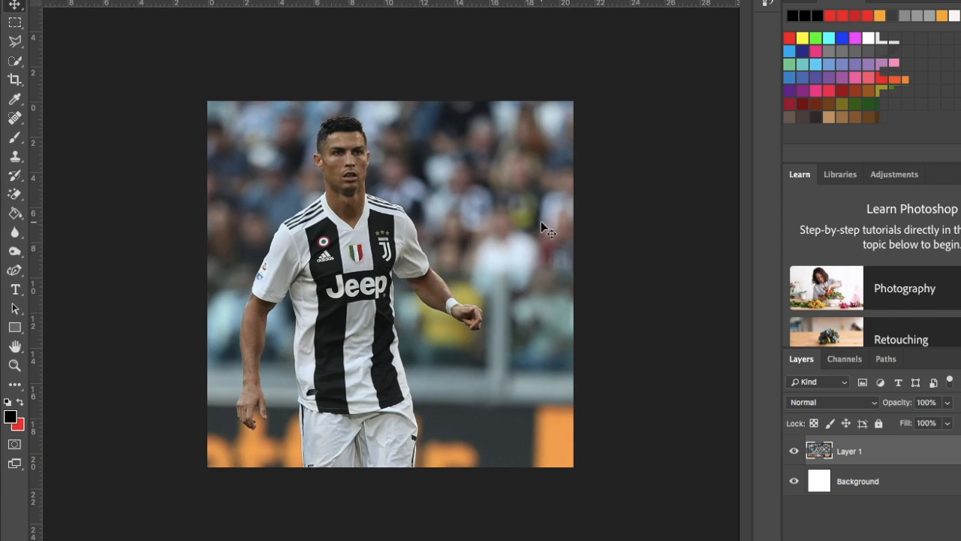
- Switch to the browser and look through the "ronaldo Madrid" image results larger than 1024×768 for a suitable source photo
key("ctrl+Right")
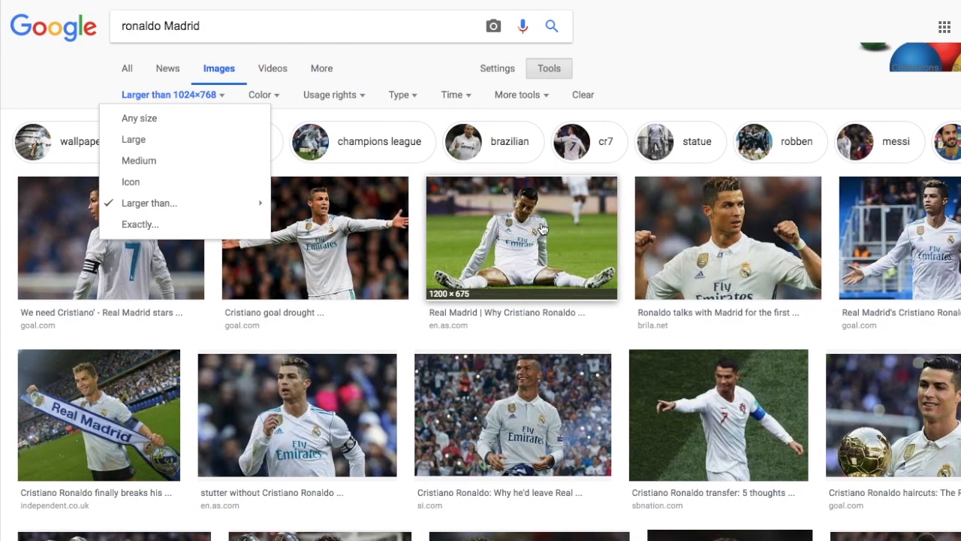
left_click(706, 85)
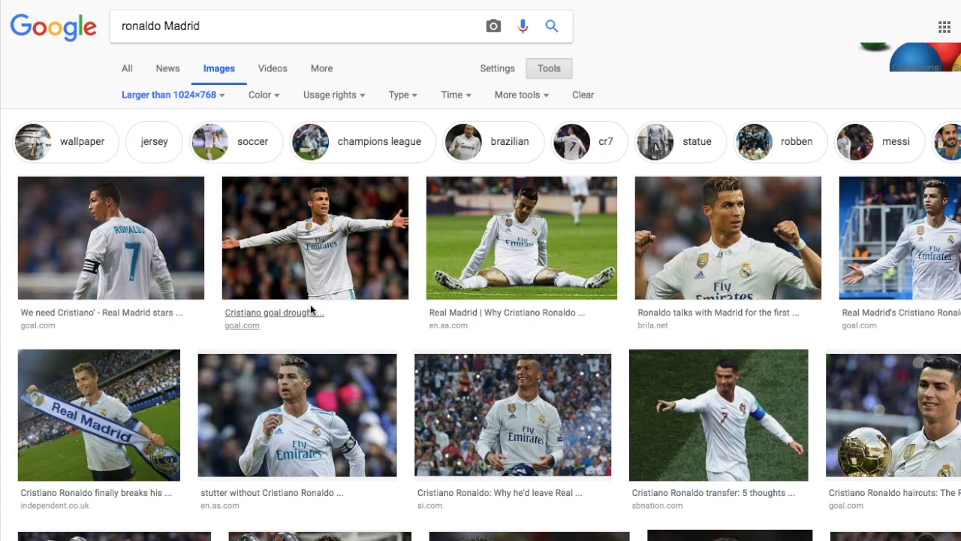
scroll(311, 308, "down", 15)
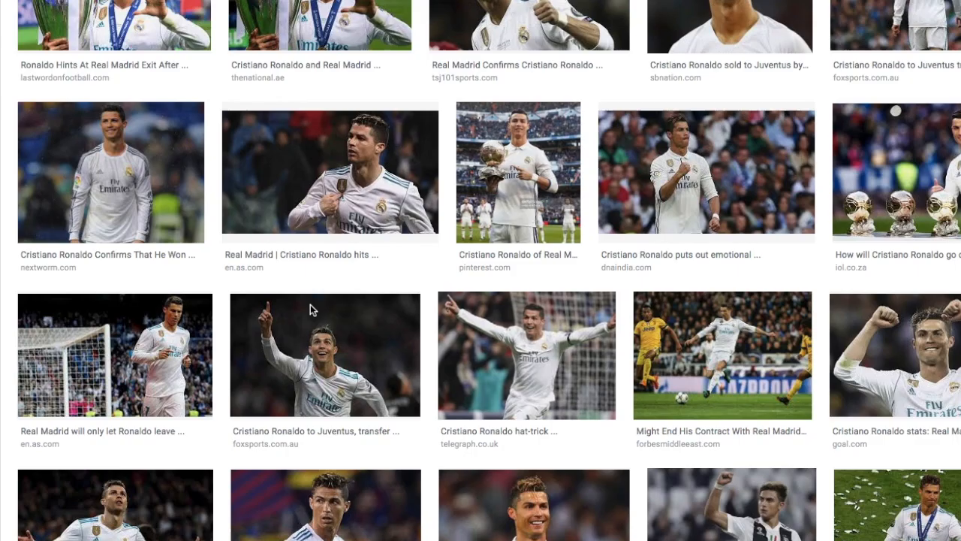
scroll(310, 305, "down", 15)
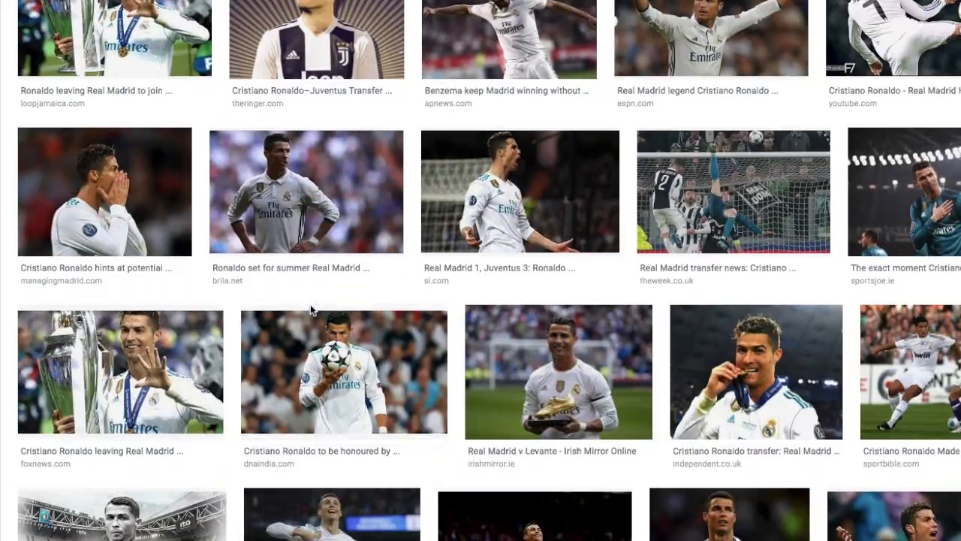
scroll(310, 304, "down", 10)
scroll(310, 304, "left", 5)
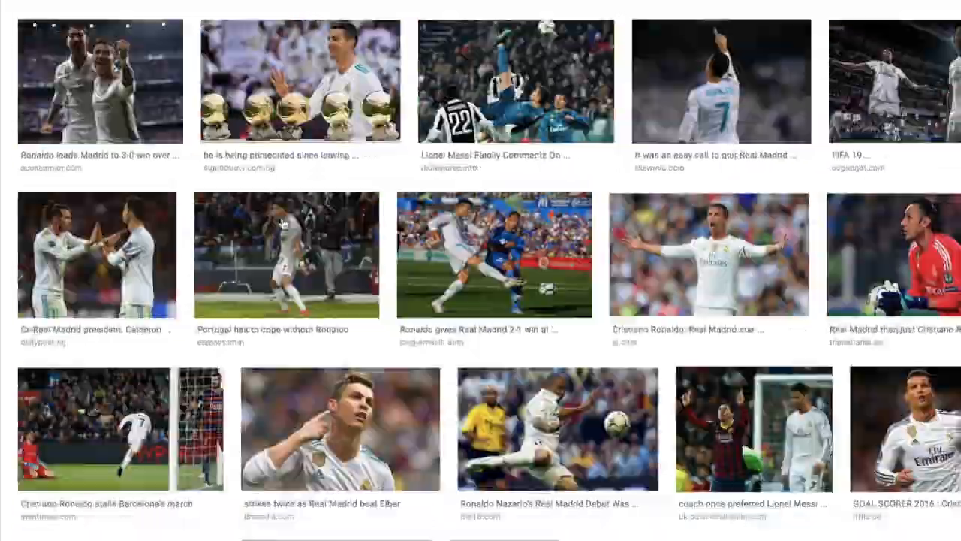
scroll(284, 223, "up", 20)
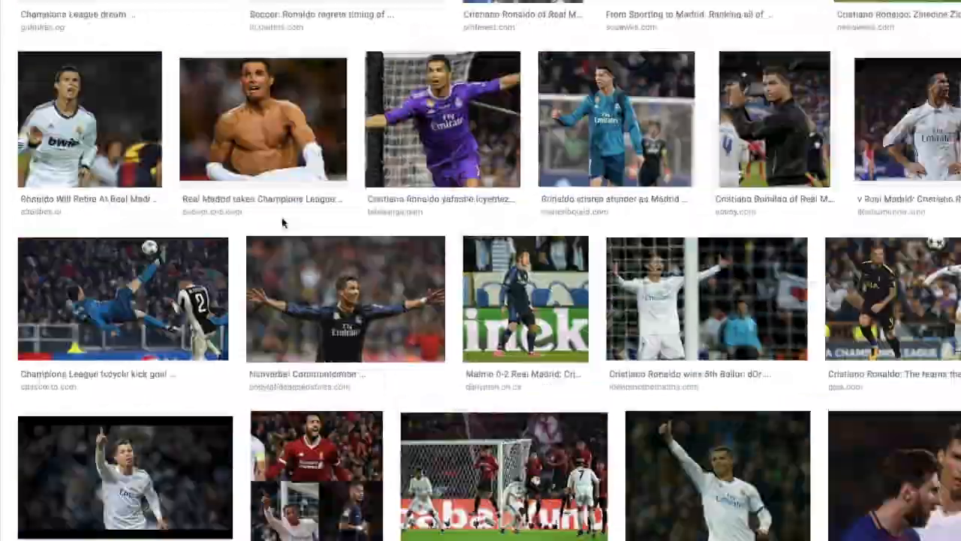
scroll(282, 223, "up", 15)
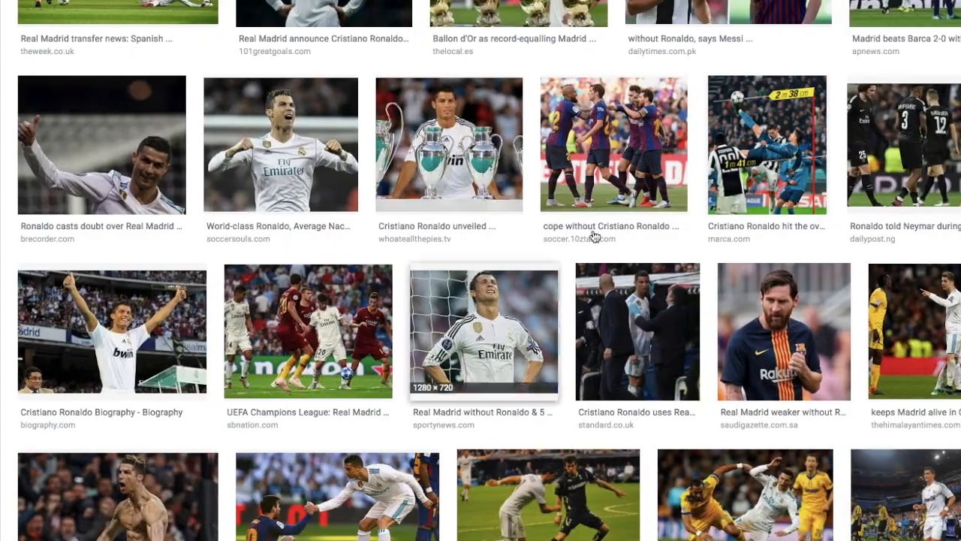
scroll(593, 229, "up", 4)
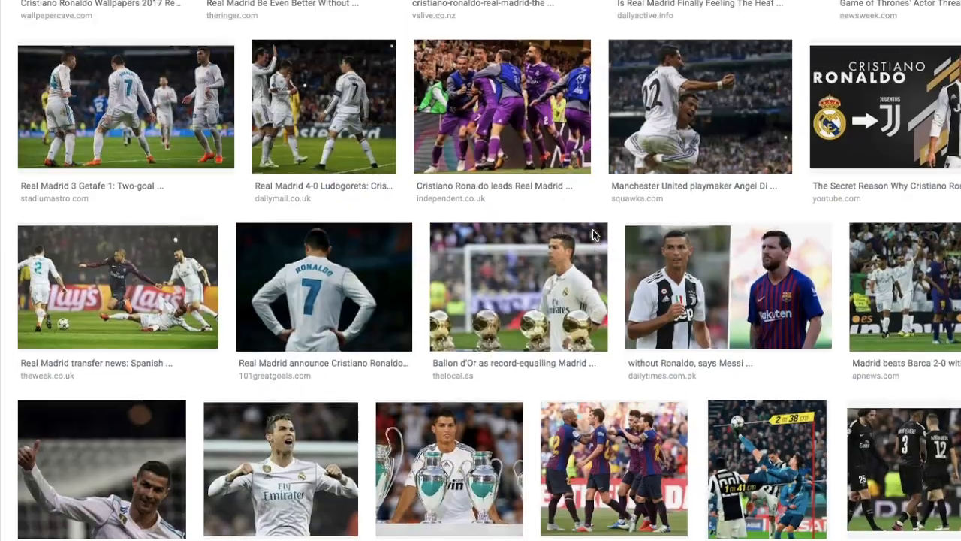
scroll(593, 229, "up", 8)
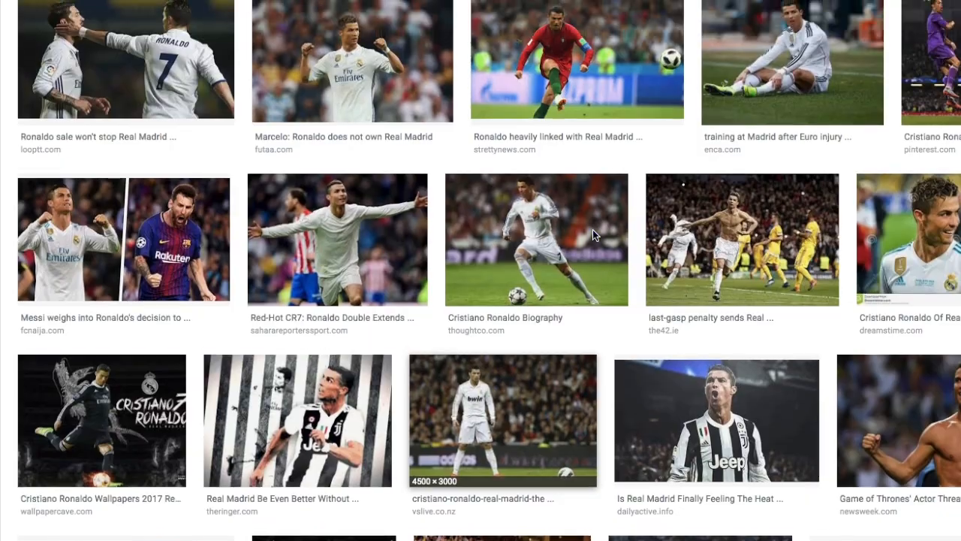
scroll(593, 229, "up", 2)
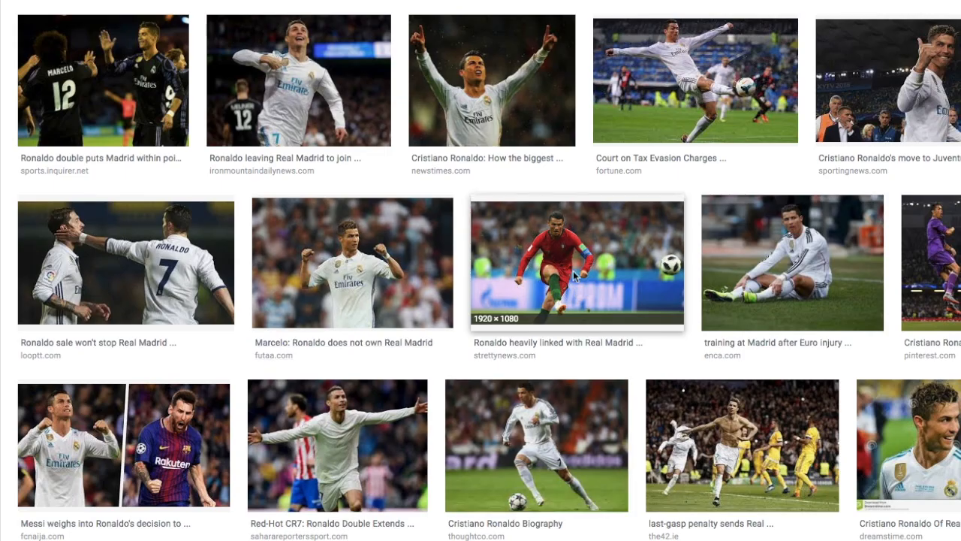
scroll(573, 270, "up", 2)
scroll(573, 271, "up", 5)
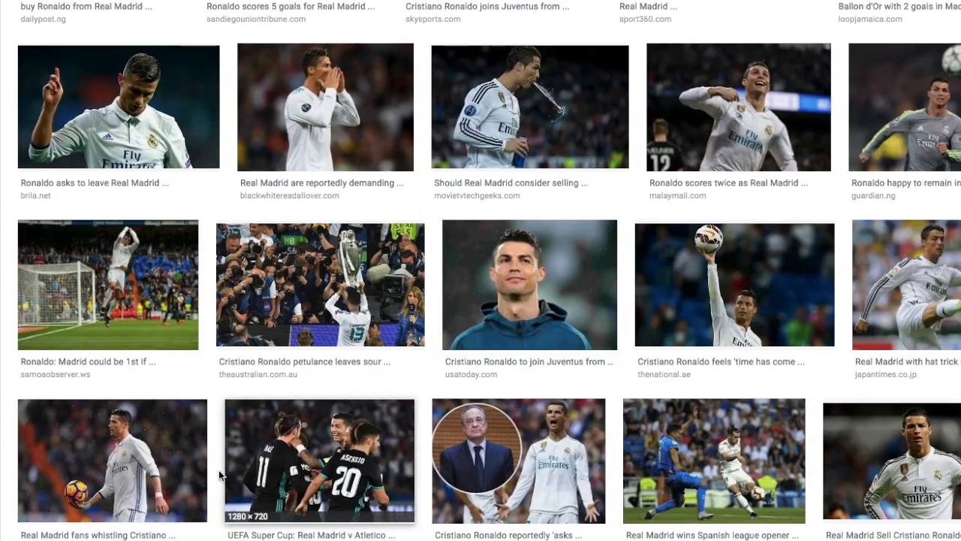
- Preview the photos of Ronaldo holding a ball, standing before a penalty and clenching his fists to compare their quality
left_click(190, 463)
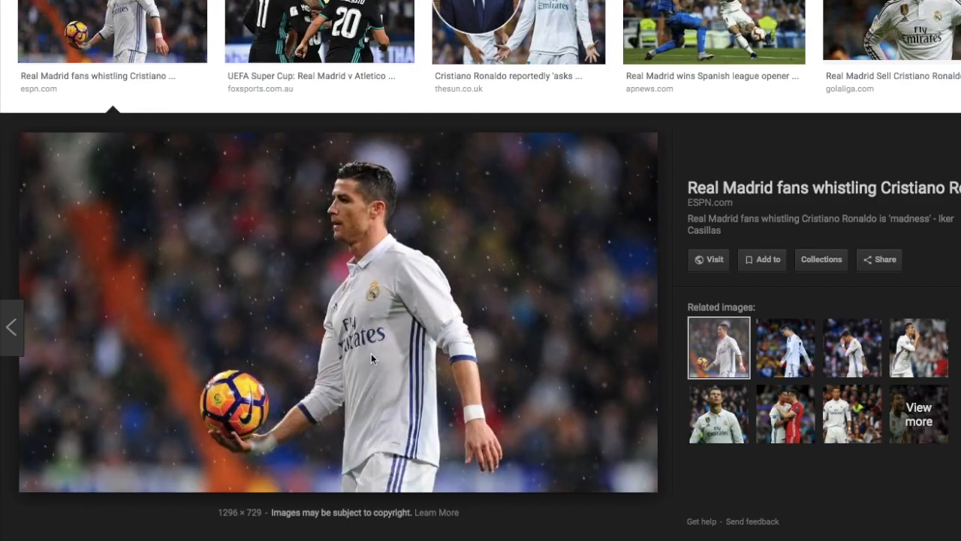
scroll(391, 353, "down", 10)
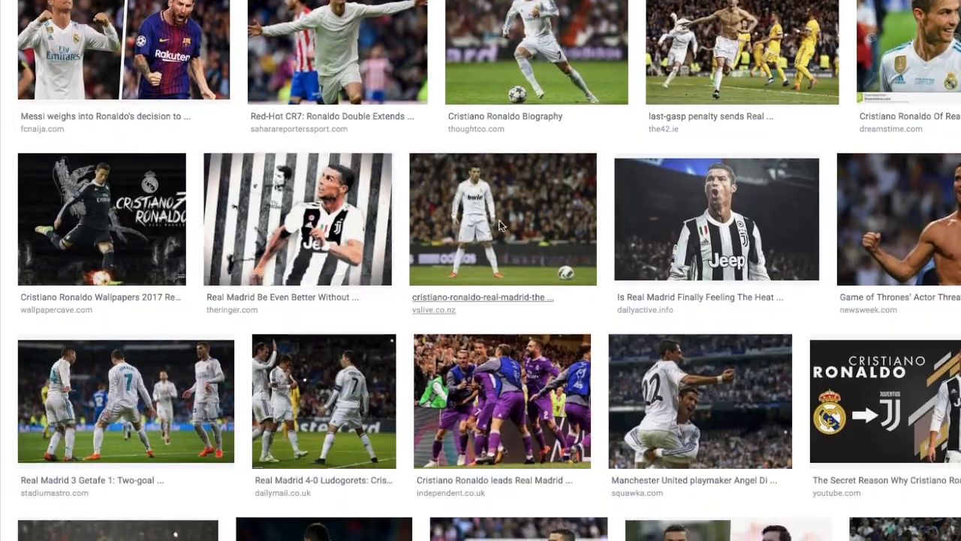
left_click(505, 214)
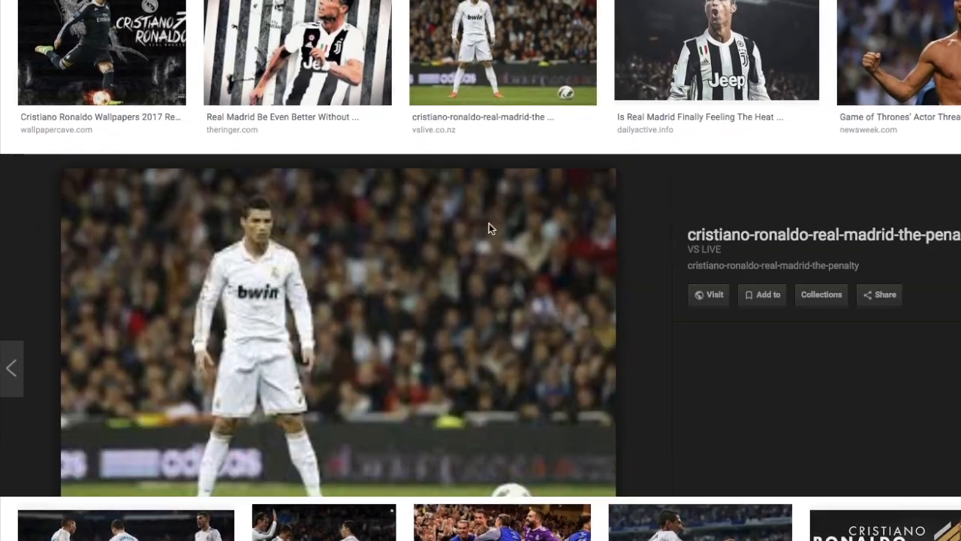
scroll(270, 283, "down", 10)
scroll(270, 282, "down", 5)
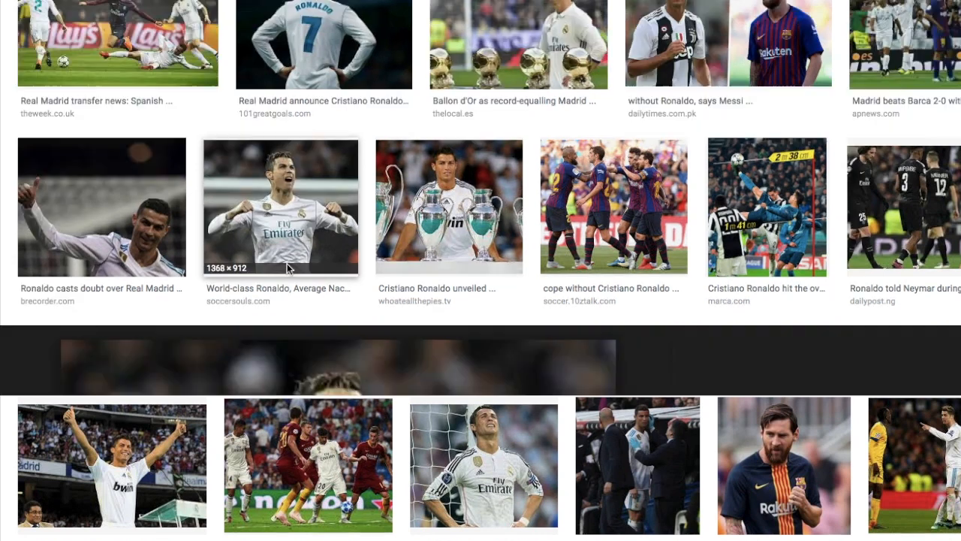
left_click(317, 257)
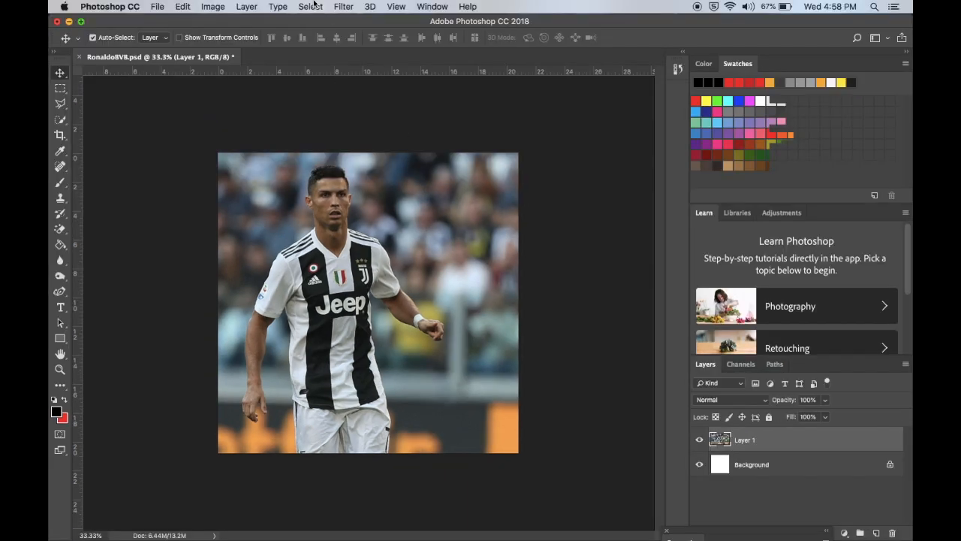
left_click(313, 6)
left_click(327, 168)
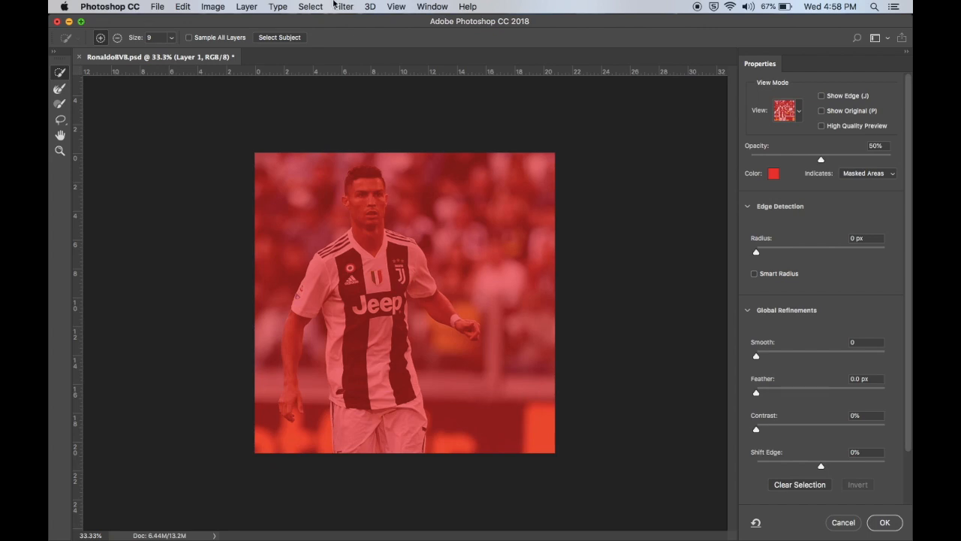
left_click(843, 522)
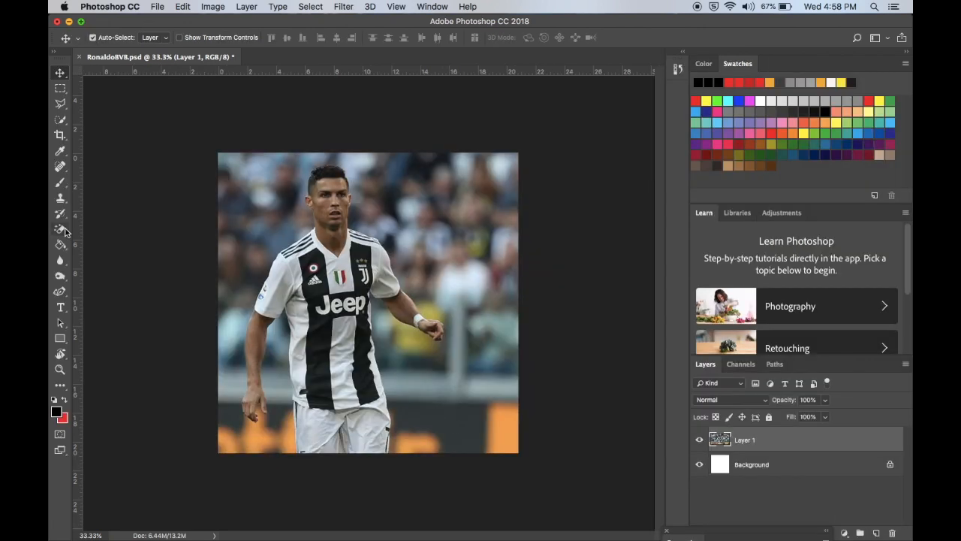
mouse_move(315, 202)
left_mouse_down()
mouse_move(324, 225)
mouse_move(338, 205)
mouse_move(330, 323)
left_mouse_up()
key("super+d")
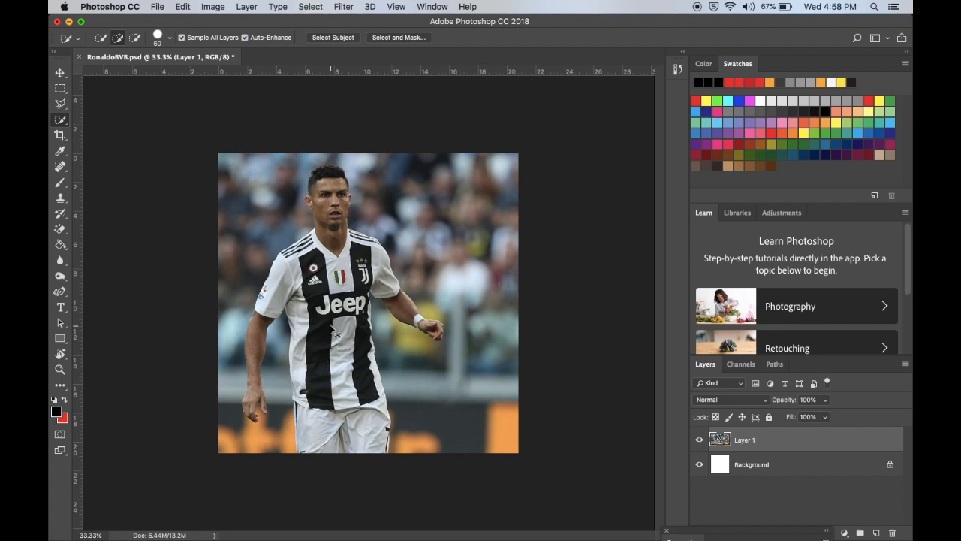
- Open the Select and Mask workspace for Layer 1, undo the trial strokes and check the view modes, keeping Overlay
left_click(316, 8)
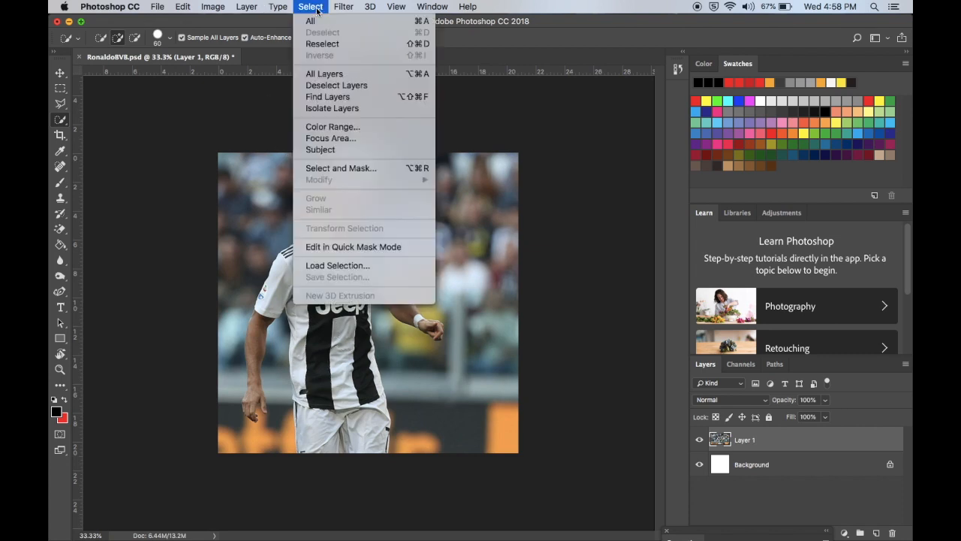
left_click(337, 168)
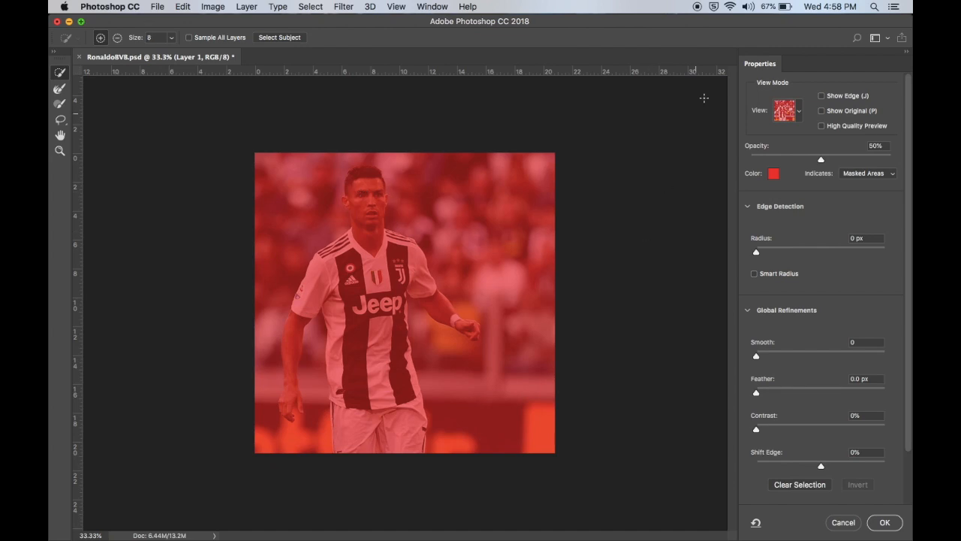
left_click_drag(372, 201, 372, 215)
left_click_drag(373, 295, 371, 311)
key("super+z")
left_click(798, 114)
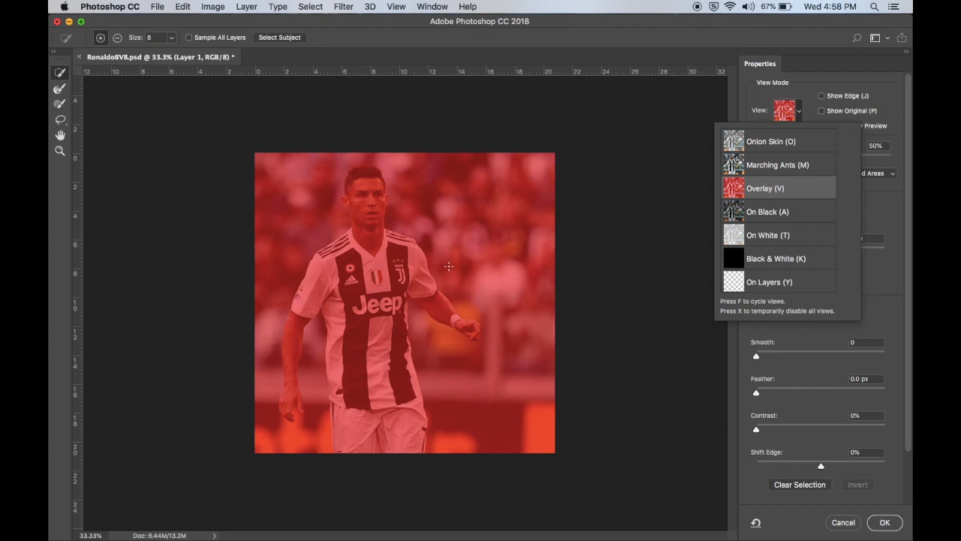
- With a size 30 Quick Selection brush, select the player's face, shirt, shorts, both arms and the chest logos
key("super+plus")
key("super+plus")
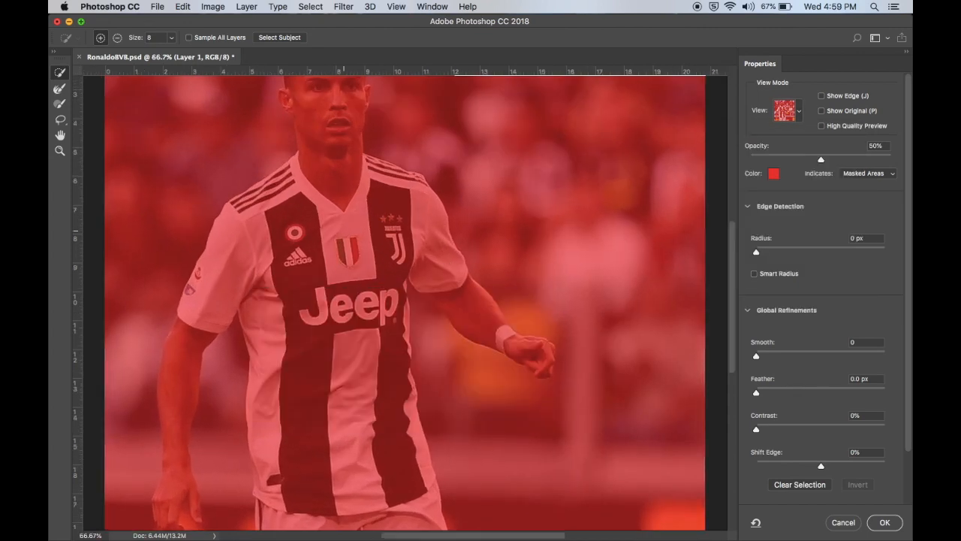
key("super+minus")
key("super+minus")
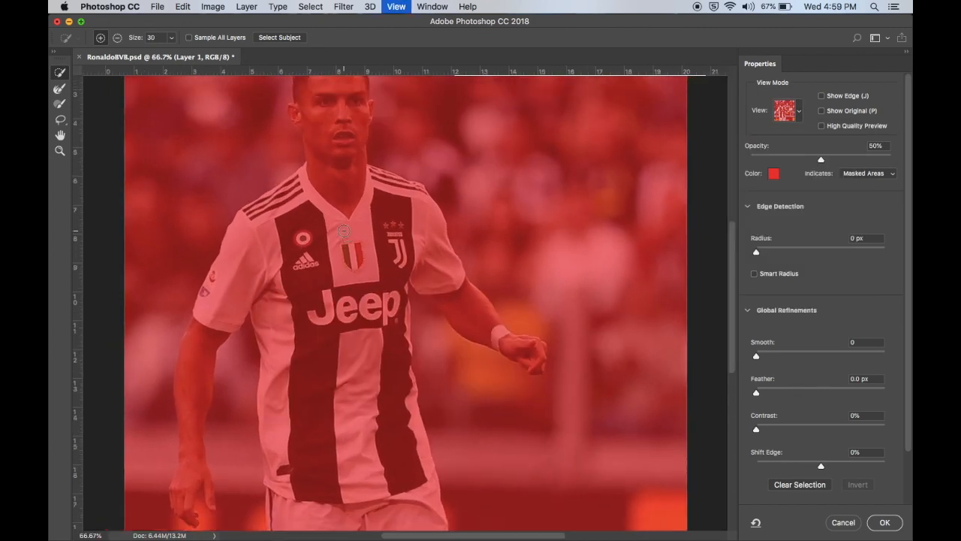
mouse_move(367, 187)
left_mouse_down()
mouse_move(367, 385)
mouse_move(354, 428)
mouse_move(338, 357)
mouse_move(337, 382)
left_mouse_up()
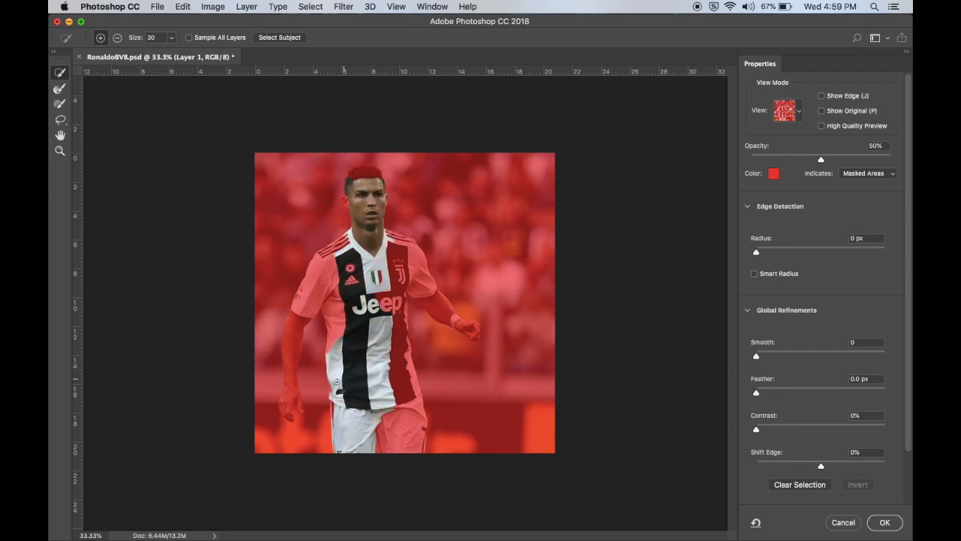
mouse_move(375, 439)
left_mouse_down()
mouse_move(401, 433)
mouse_move(406, 386)
mouse_move(393, 347)
mouse_move(337, 328)
left_mouse_up()
mouse_move(323, 277)
left_mouse_down()
mouse_move(295, 325)
mouse_move(288, 414)
left_mouse_up()
mouse_move(410, 267)
left_mouse_down()
mouse_move(425, 292)
mouse_move(472, 330)
left_mouse_up()
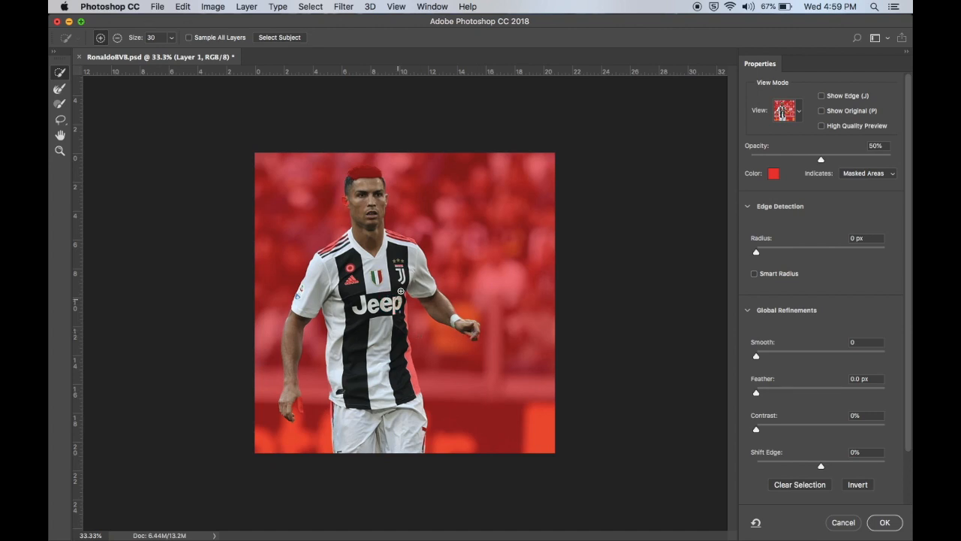
left_click_drag(404, 342, 411, 376)
left_click(357, 280)
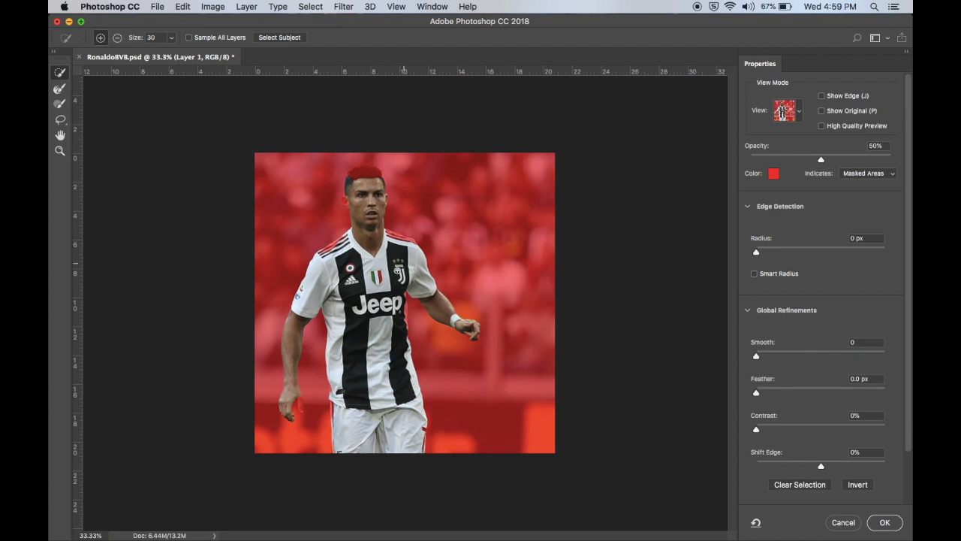
- Add the hair, the ear and the striped areas on both shoulders to the player selection
key("super+plus")
key("super+plus")
scroll(397, 272, "up", 3)
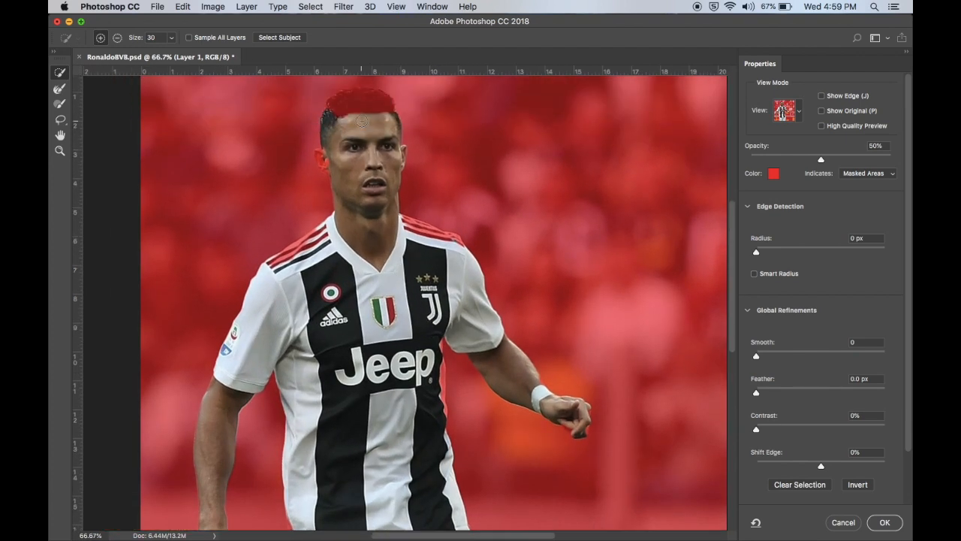
left_click_drag(347, 101, 380, 96)
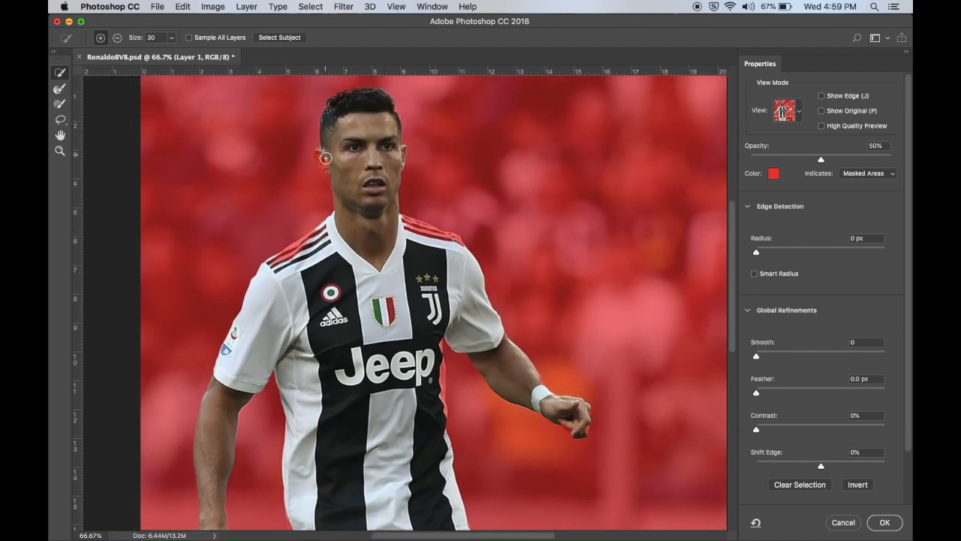
mouse_move(305, 249)
left_mouse_down()
mouse_move(298, 256)
mouse_move(318, 239)
left_mouse_up()
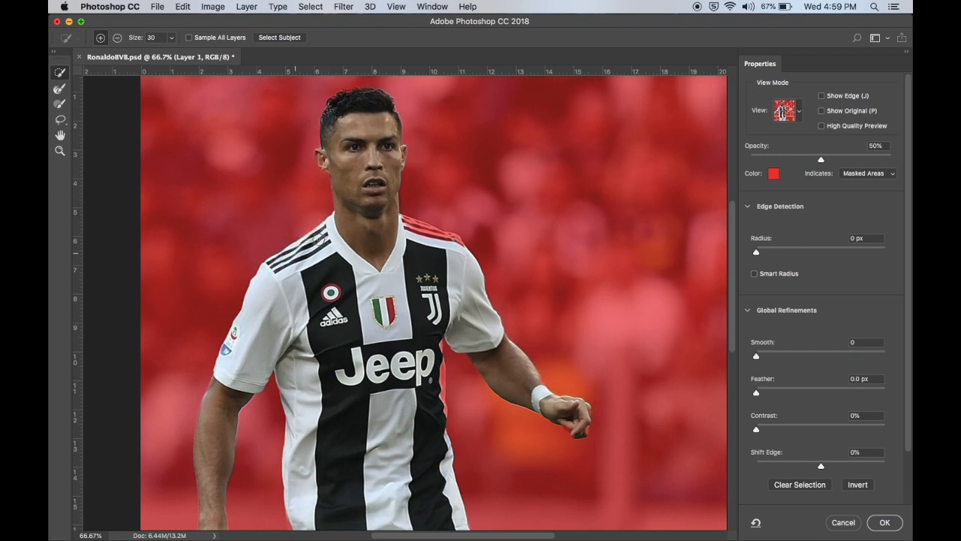
mouse_move(404, 230)
left_mouse_down()
mouse_move(454, 245)
mouse_move(416, 240)
left_mouse_up()
scroll(416, 240, "up", 5)
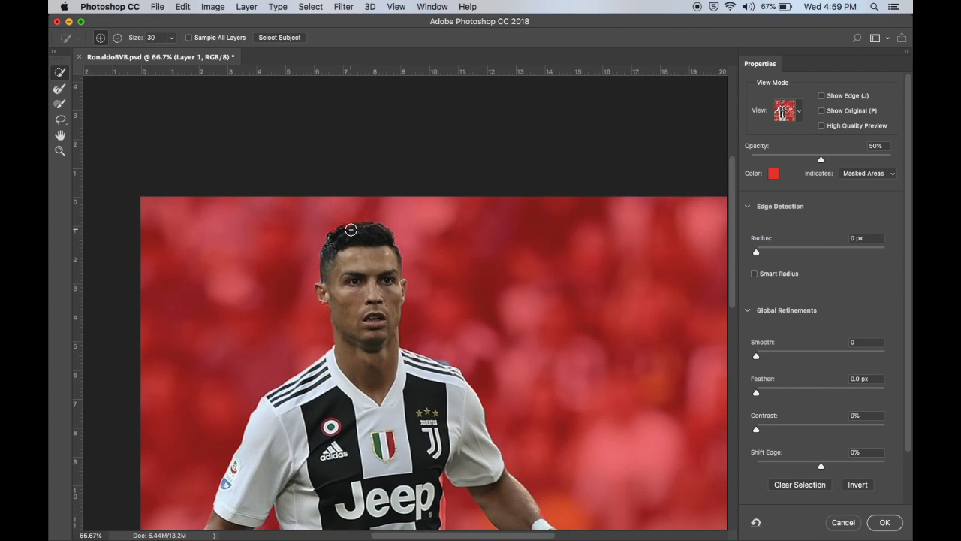
- Add the missing strip along the shirt's side and both outer edges of the shorts to the selection
scroll(404, 335, "down", 10)
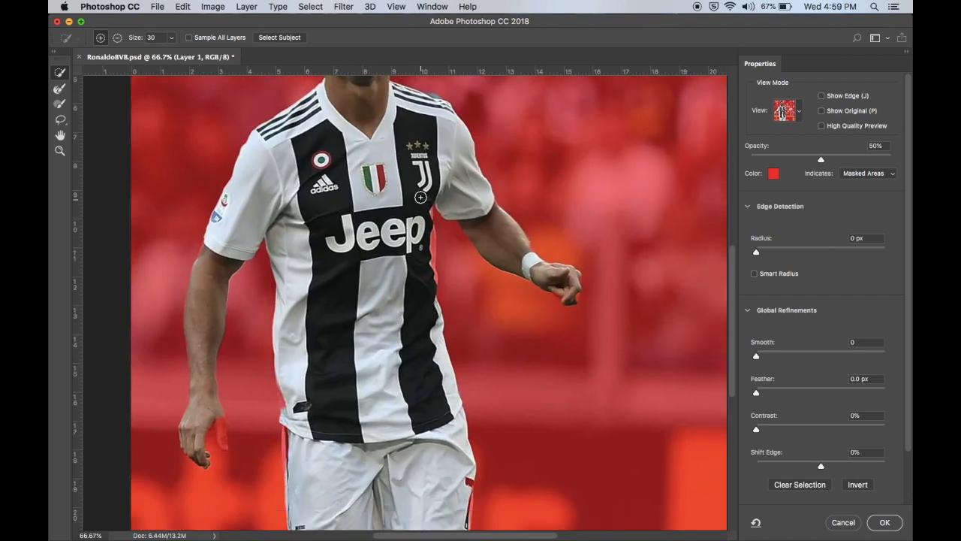
left_click_drag(426, 205, 427, 270)
scroll(383, 272, "up", 6)
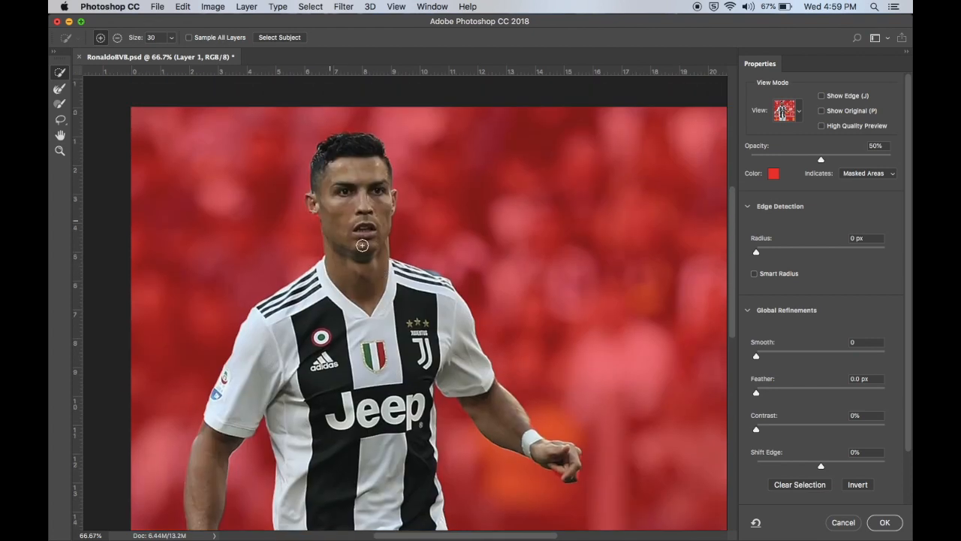
scroll(403, 282, "down", 10)
mouse_move(442, 388)
left_mouse_down()
mouse_move(443, 378)
mouse_move(447, 411)
left_mouse_up()
left_click_drag(276, 350, 268, 318)
- Reduce the selection brush size to 15 and add the missing thumb area of the lowered hand
key("bracketleft")
left_click_drag(201, 322, 201, 326)
key("alt")
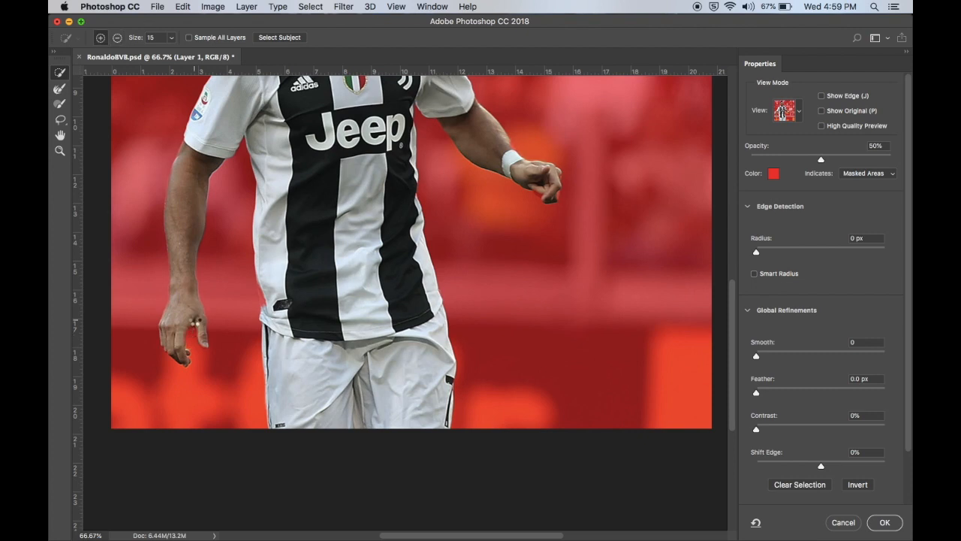
key("super+minus")
key("super+minus")
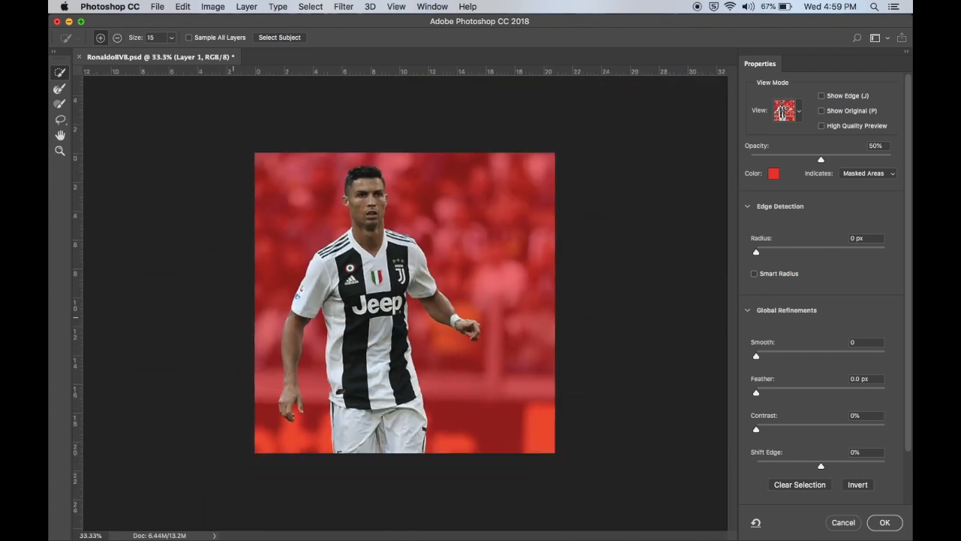
- Remove the spilled background sliver above the striped shoulder beside the Juventus crest from the player selection
key("super+plus")
key("super+plus")
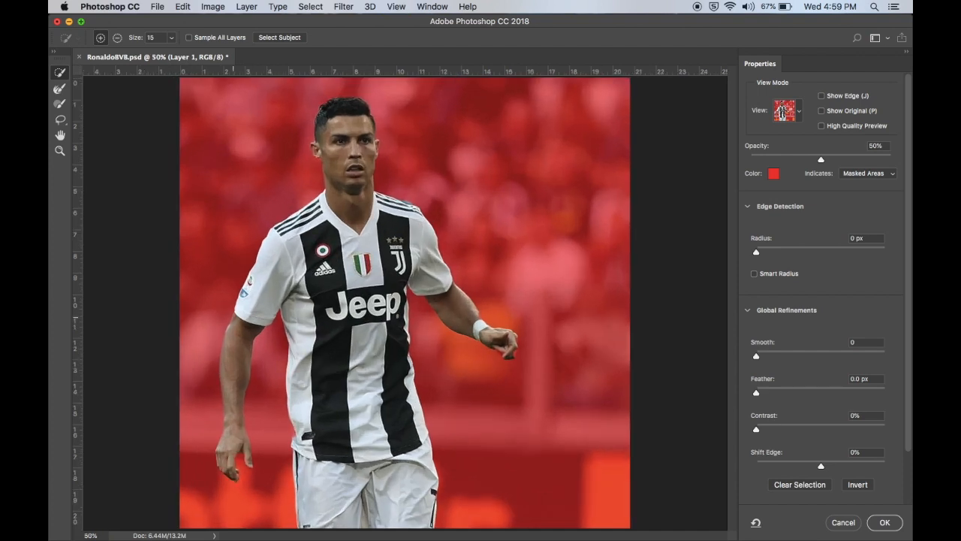
key("super+plus")
key("super+plus")
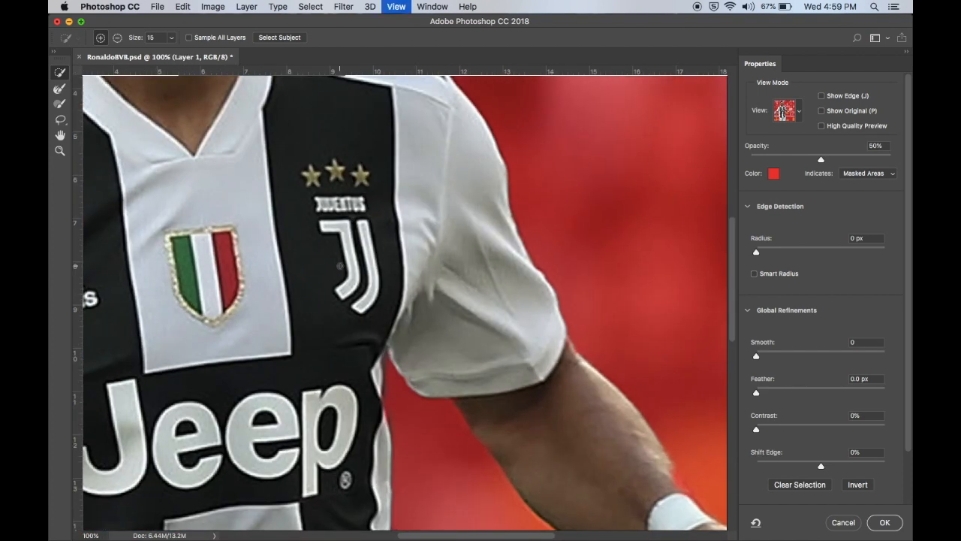
key("alt")
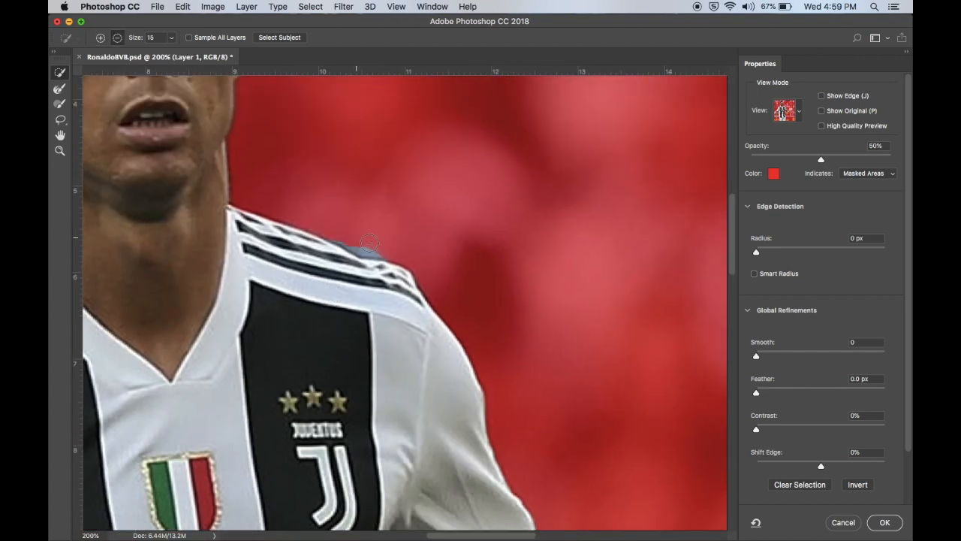
key("super+minus")
key("super+minus")
key("super+minus")
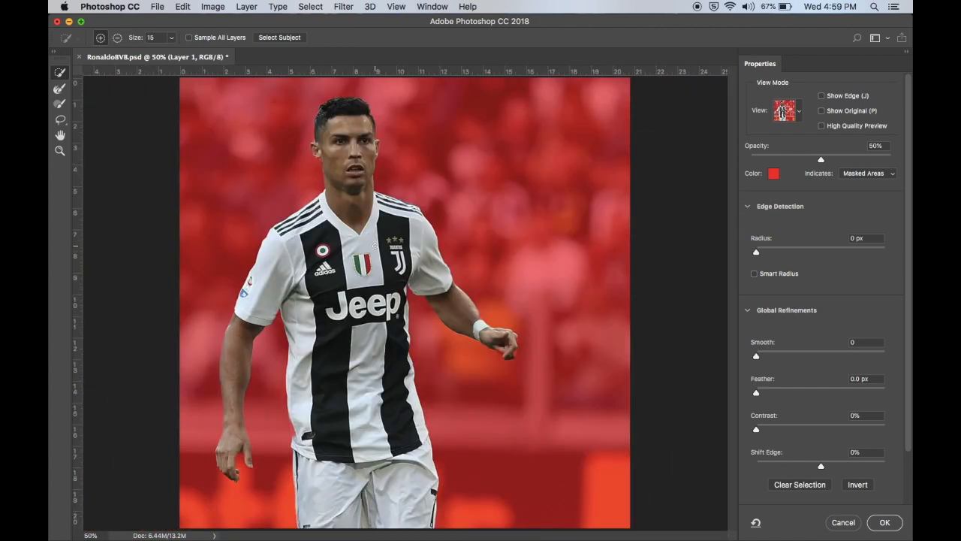
- Contract the player selection slightly with Shift Edge, accept the mask and copy the selected player to a new layer
left_click_drag(819, 466, 818, 467)
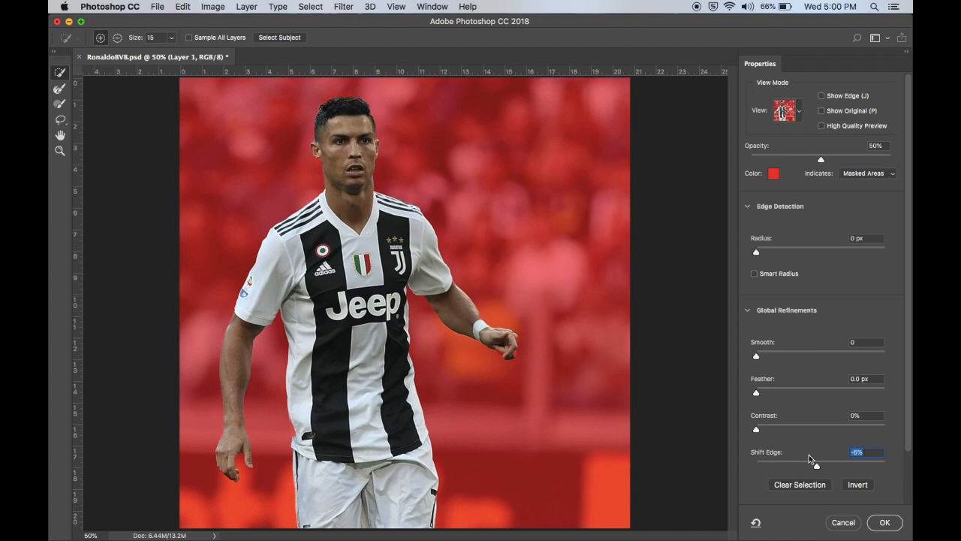
left_click(882, 522)
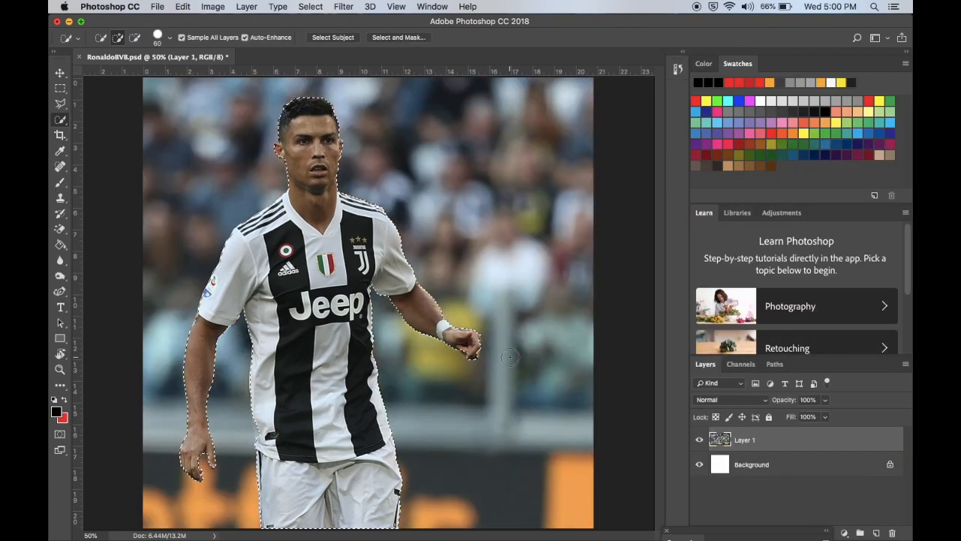
key("super+minus")
key("super+minus")
key("super+equal")
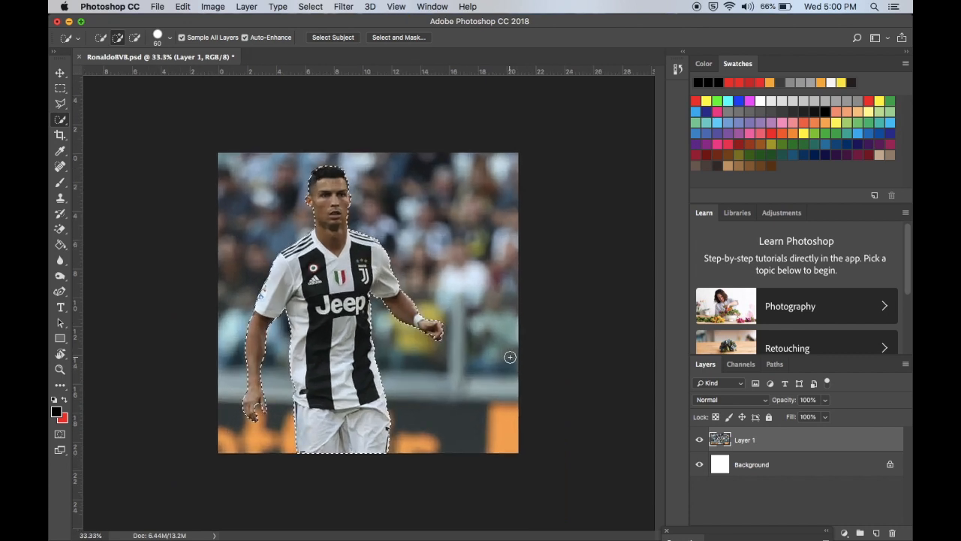
key("super+j")
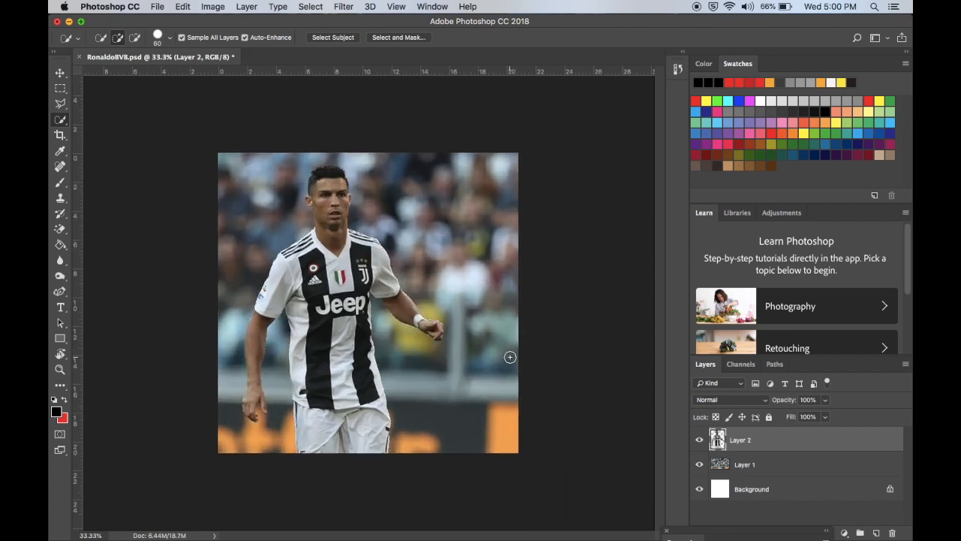
- Try moving the cut-out player layer over the photo and undo the move
key("v")
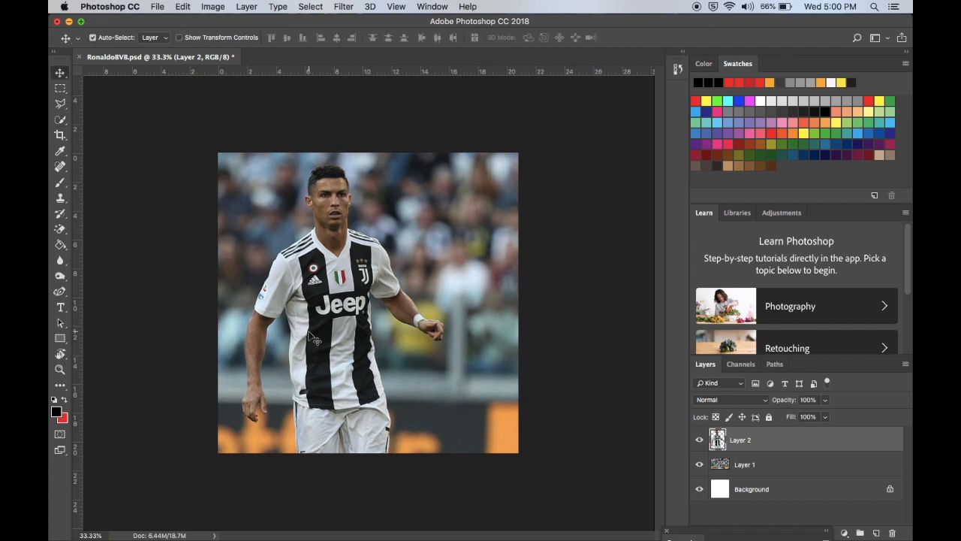
left_click_drag(314, 339, 353, 322)
key("super+z")
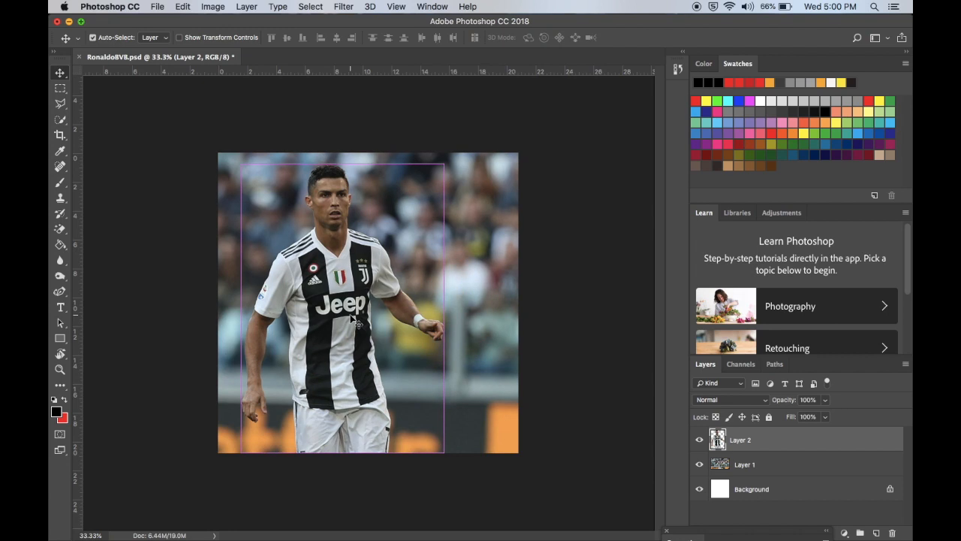
- Select the original photo layer, Layer 1, and toggle its visibility off and on to check the cut-out
left_click(739, 464)
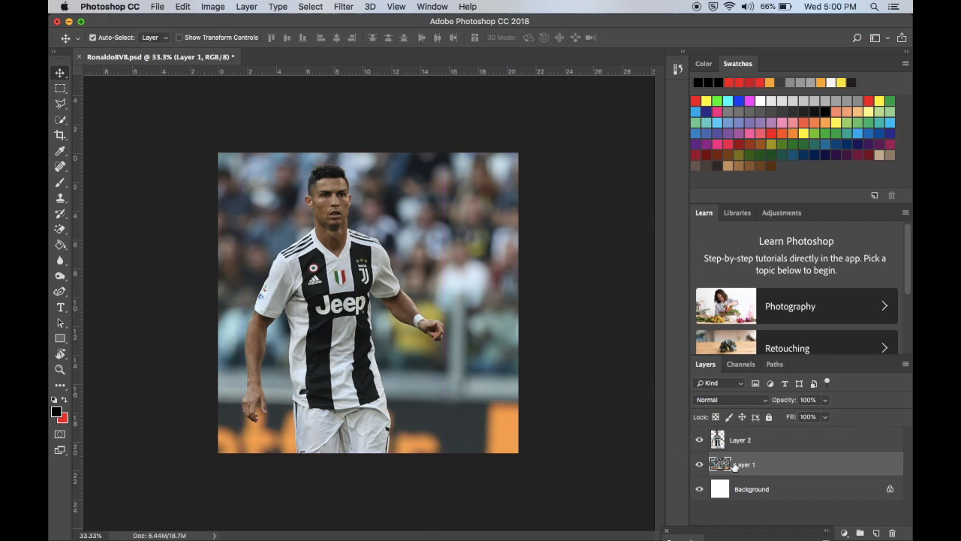
left_click(700, 464)
left_click(700, 465)
scroll(358, 323, "up", 1)
scroll(358, 323, "down", 2)
scroll(358, 322, "up", 2)
scroll(355, 320, "down", 1)
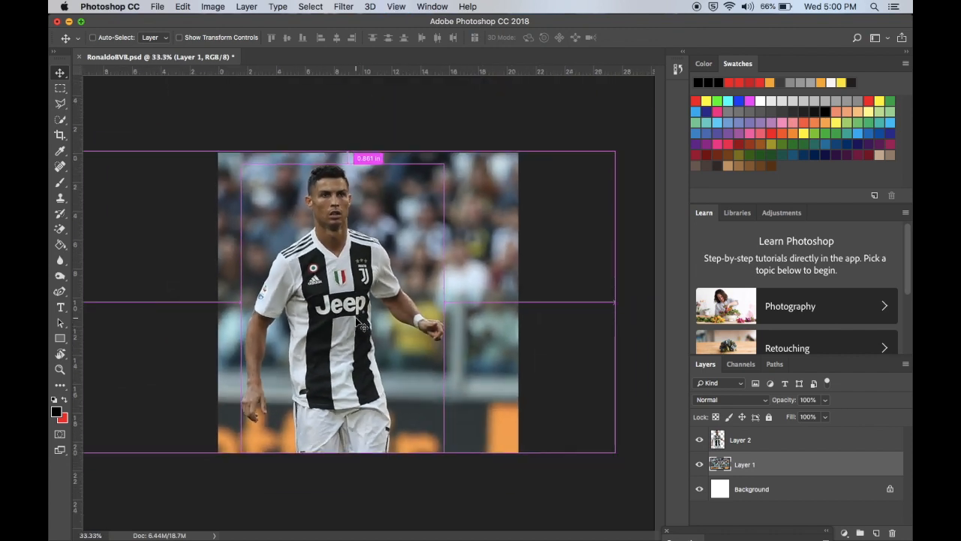
key("super+plus")
key("super+minus")
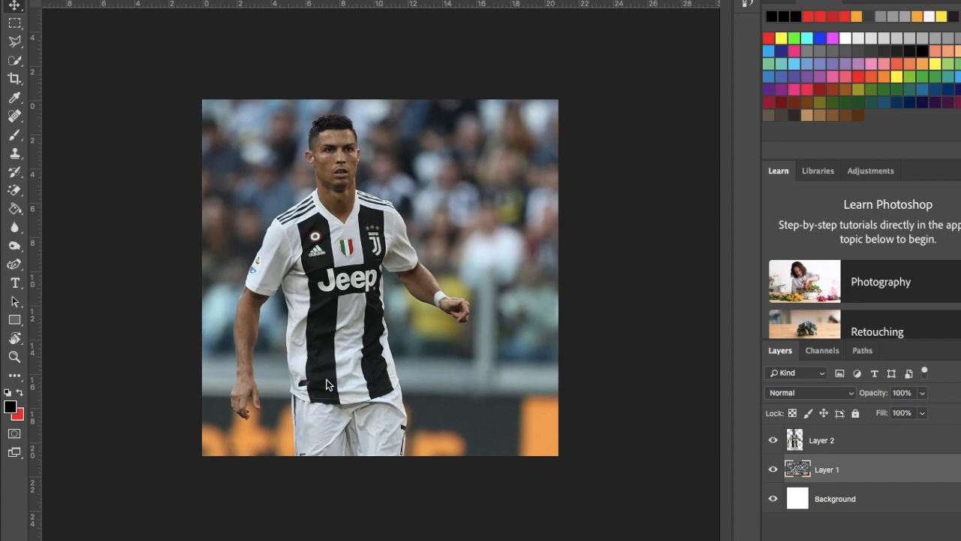
- Switch to the browser and look through the "diallo bvb" image results for a Dortmund shirt photo with a matching pose
key("ctrl+Right")
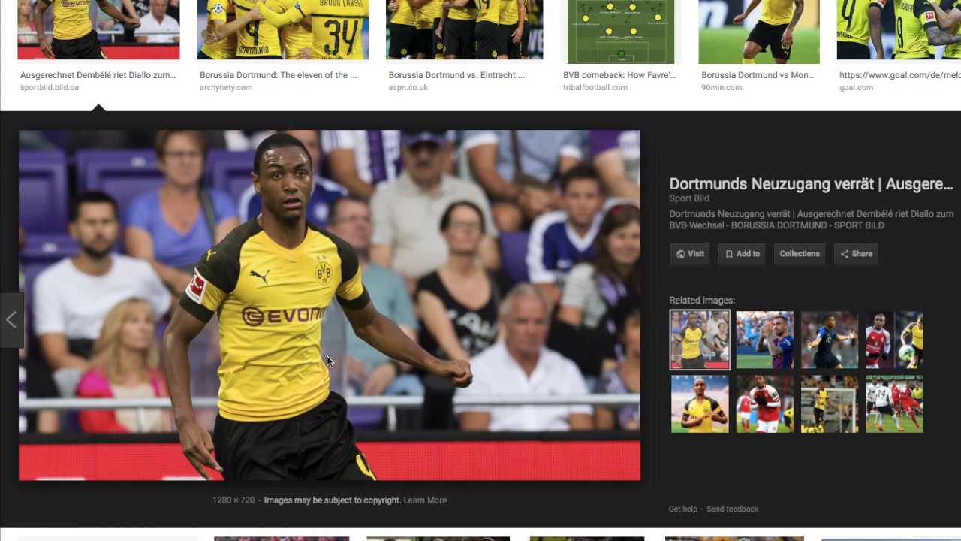
key("ctrl+Left")
key("ctrl+Right")
scroll(343, 324, "down", 15)
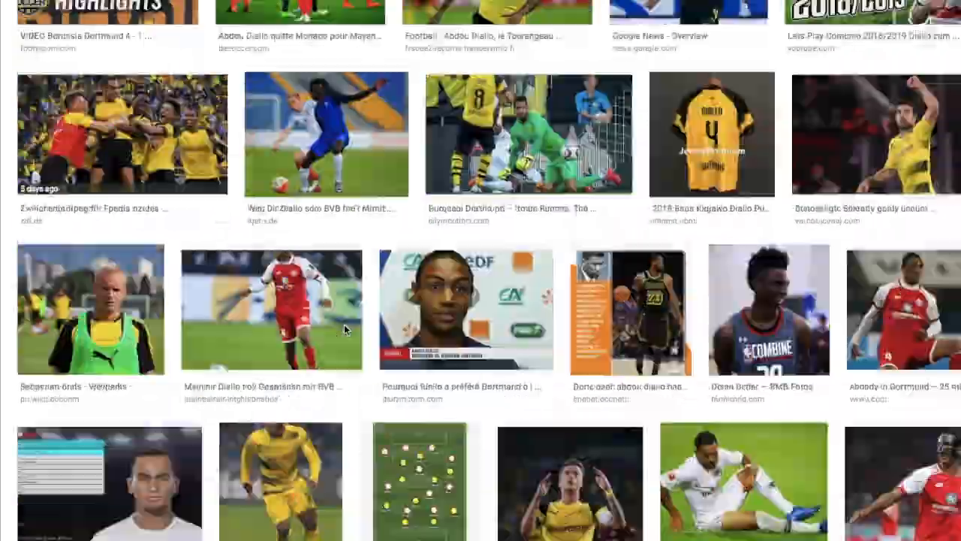
scroll(344, 328, "up", 20)
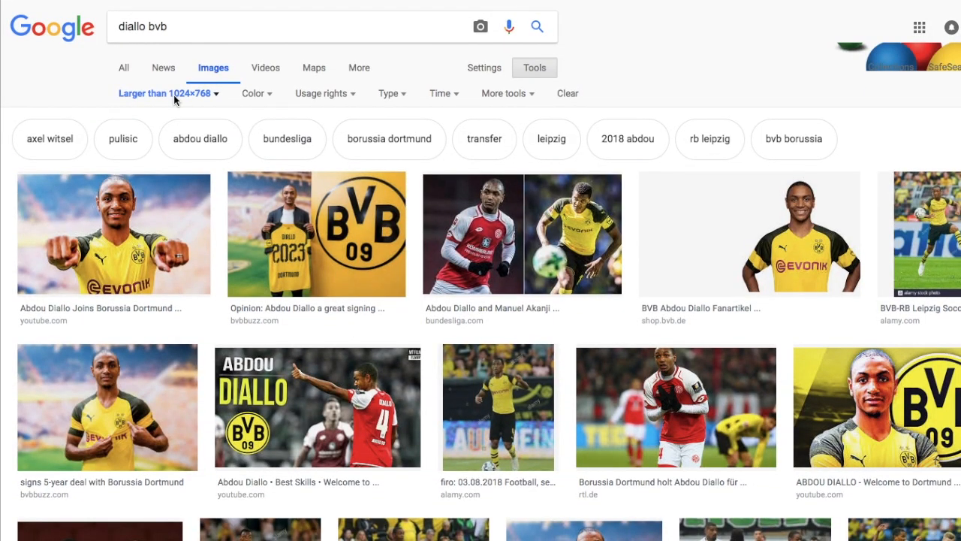
scroll(174, 99, "down", 20)
scroll(175, 100, "down", 12)
scroll(175, 101, "up", 10)
scroll(175, 100, "up", 1)
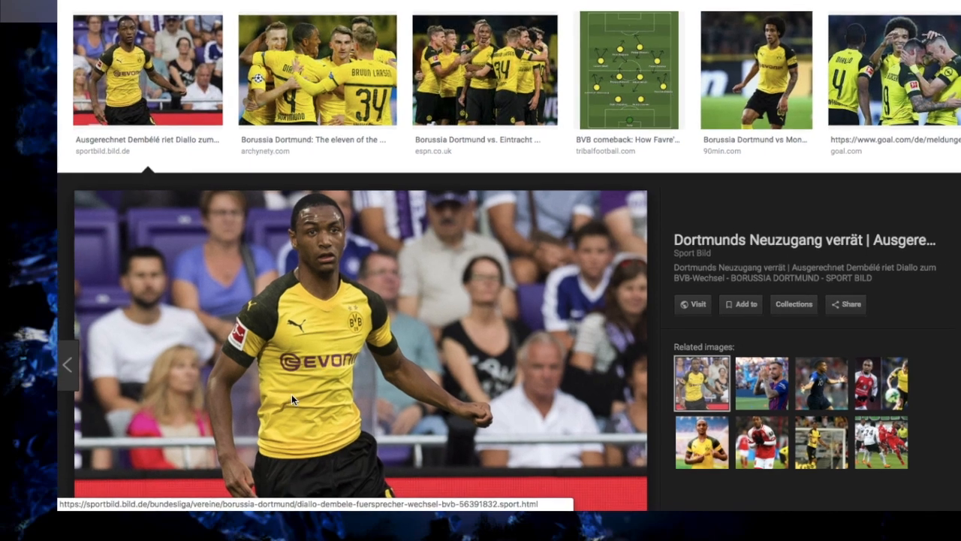
scroll(291, 398, "down", 2)
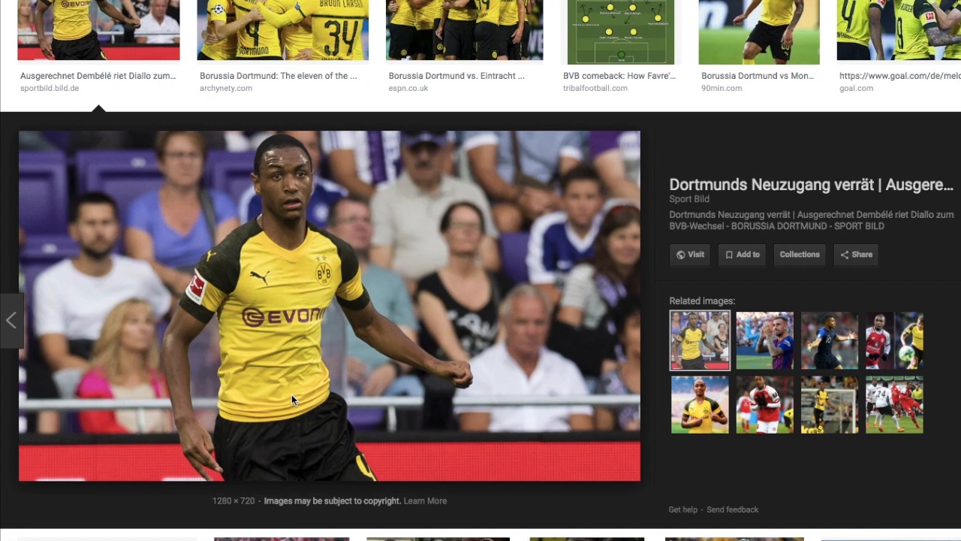
- Copy the 1280 × 720 Diallo photo and paste it into RonaldoBVB.psd as the topmost layer
right_click(292, 395)
left_click(333, 497)
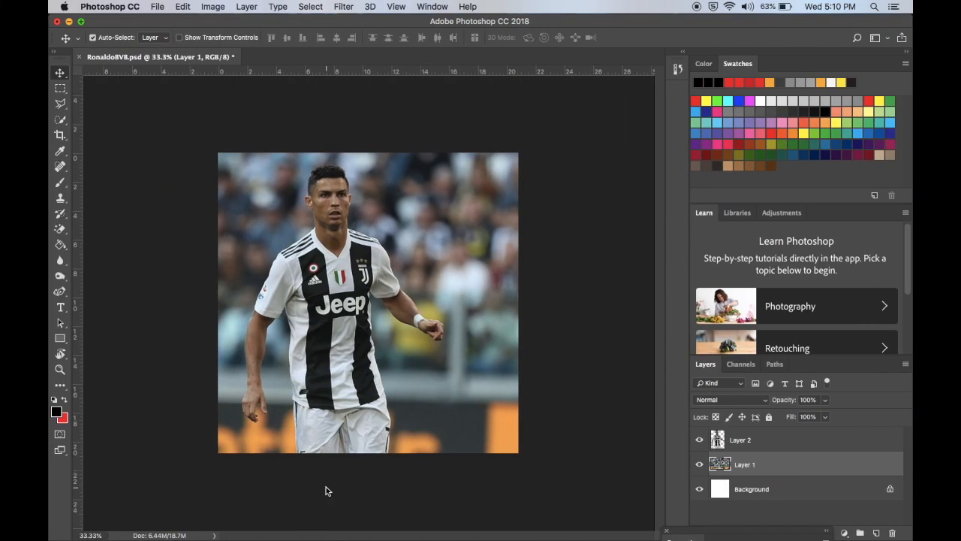
key("super+v")
key("super")
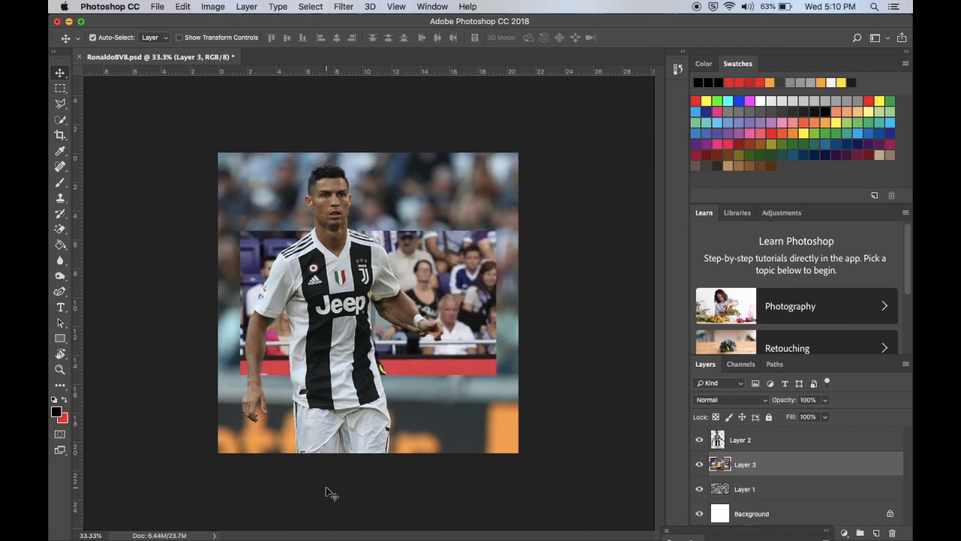
key("super+bracketleft")
key("super+bracketright")
key("super+bracketright")
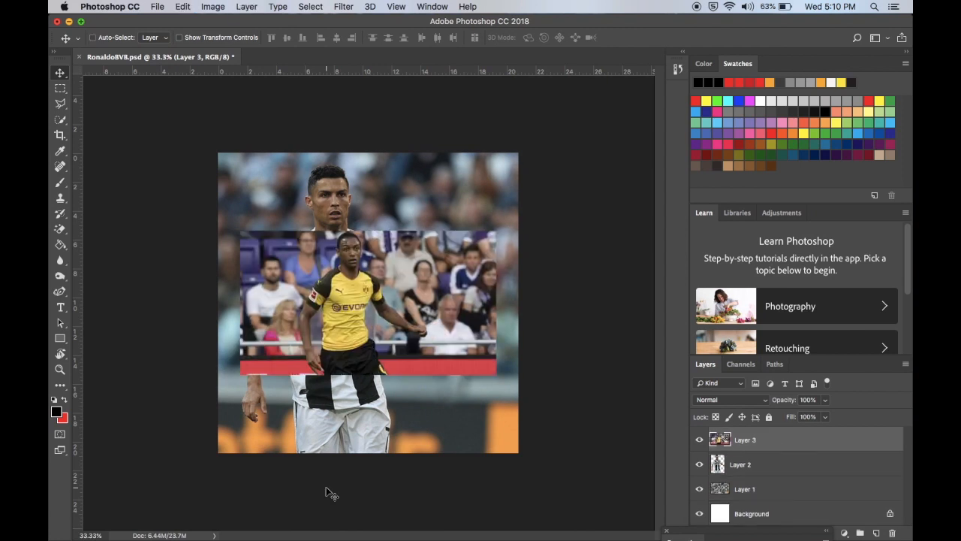
- Enlarge the pasted Dortmund photo with Free Transform and position it so its player covers the Juventus player
key("super+t")
left_click_drag(242, 230, 81, 108)
left_click_drag(365, 272, 452, 331)
left_click_drag(132, 180, 86, 150)
key("Return")
left_click_drag(330, 266, 370, 264)
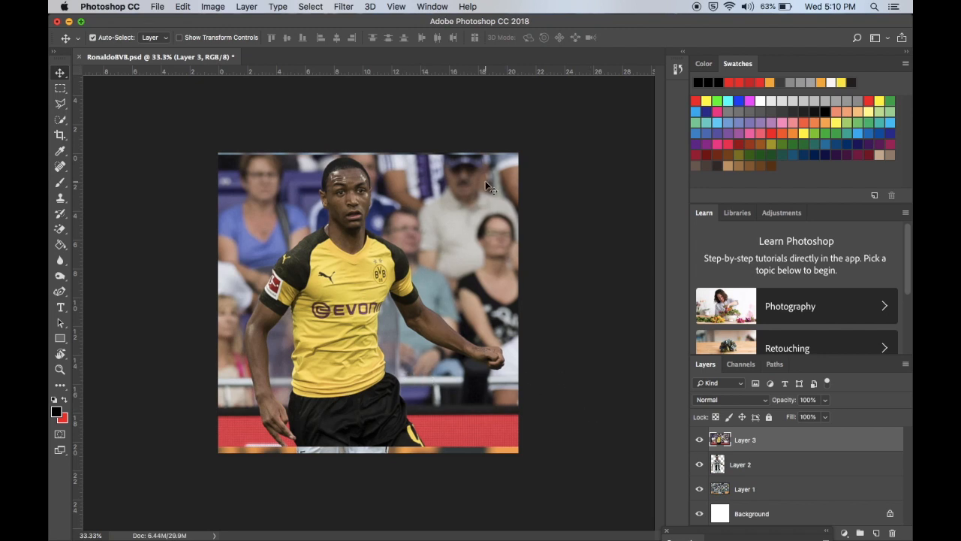
- Open Select and Mask for the Dortmund photo and select the yellow shirt, both dark sleeves, the cuffs and the logos
key("super+equal")
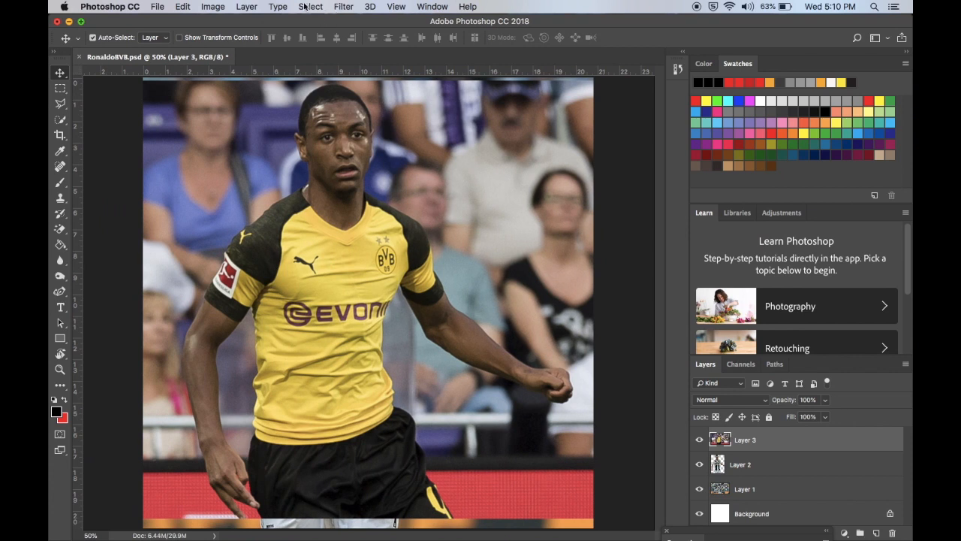
left_click(308, 6)
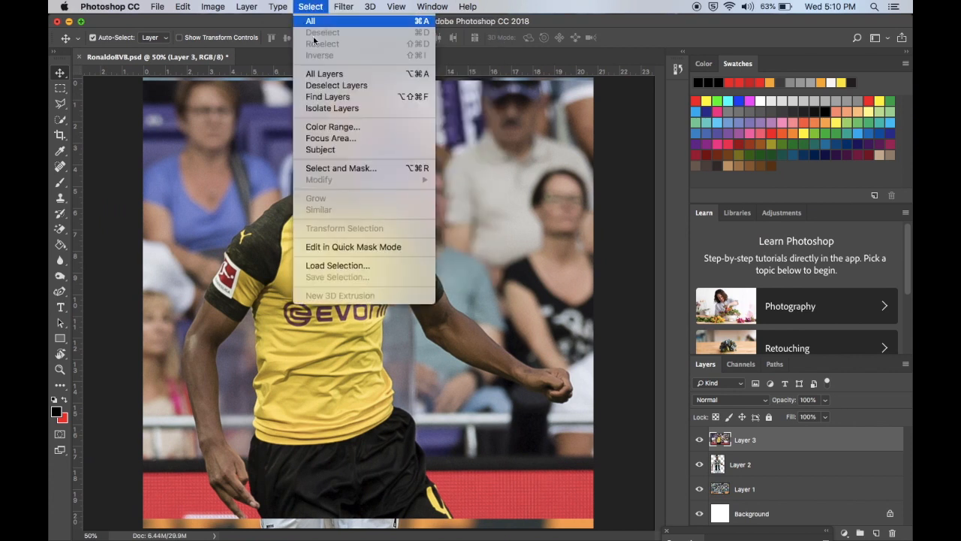
left_click(360, 169)
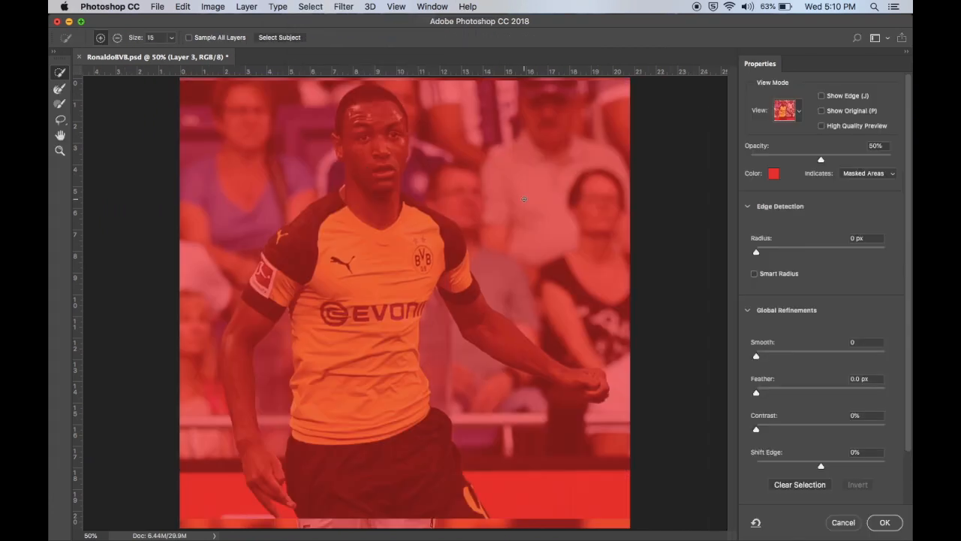
mouse_move(291, 258)
left_mouse_down()
mouse_move(278, 288)
mouse_move(259, 302)
mouse_move(268, 275)
mouse_move(320, 274)
mouse_move(335, 336)
mouse_move(354, 299)
mouse_move(353, 355)
mouse_move(337, 368)
mouse_move(318, 345)
mouse_move(321, 414)
left_mouse_up()
left_click_drag(398, 311, 413, 308)
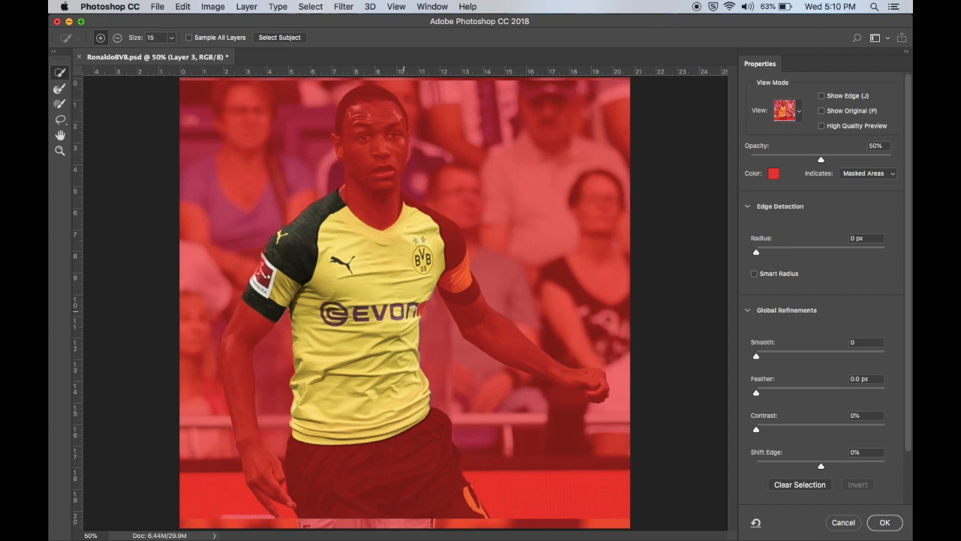
left_click_drag(449, 257, 462, 296)
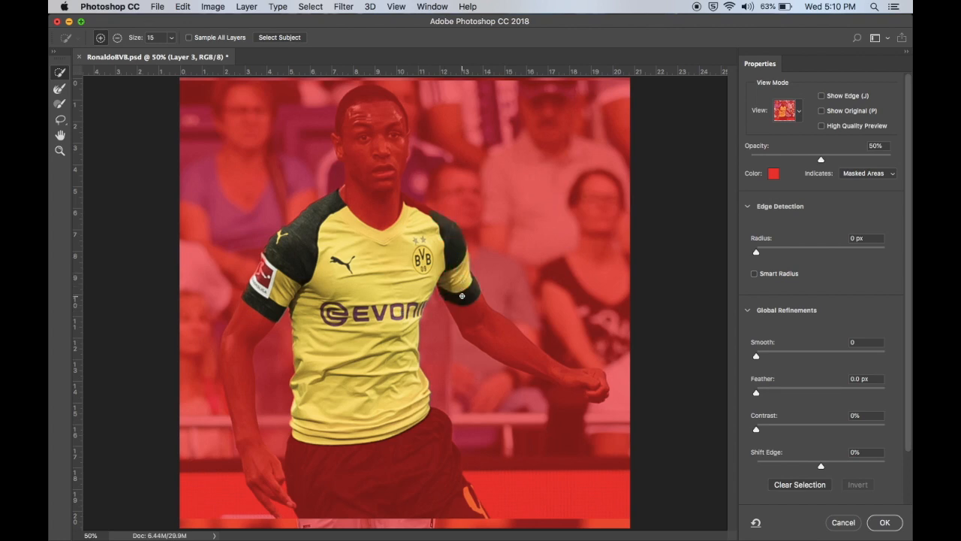
left_click_drag(409, 202, 424, 199)
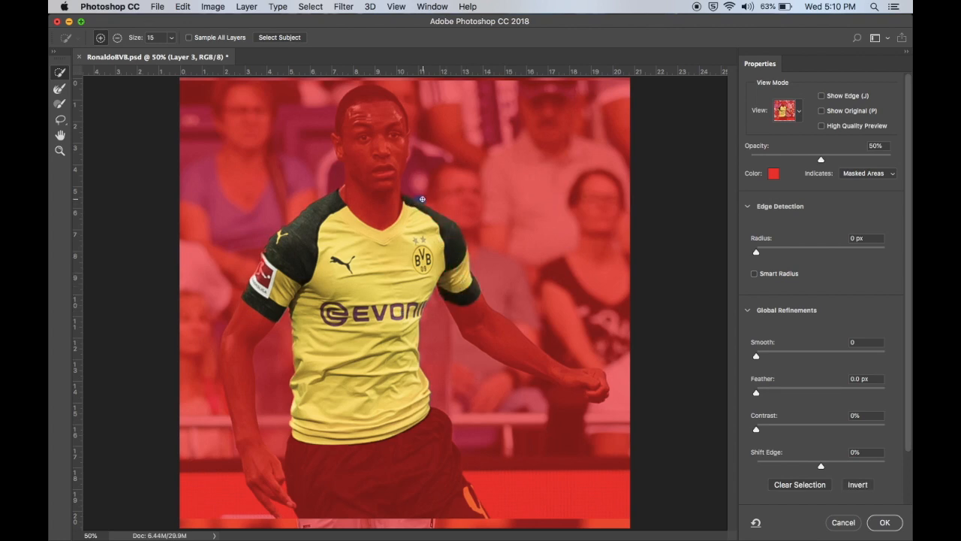
- Trim the spill above the shoulder near the neck and add the missing edge of the Bundesliga sleeve badge
key("alt")
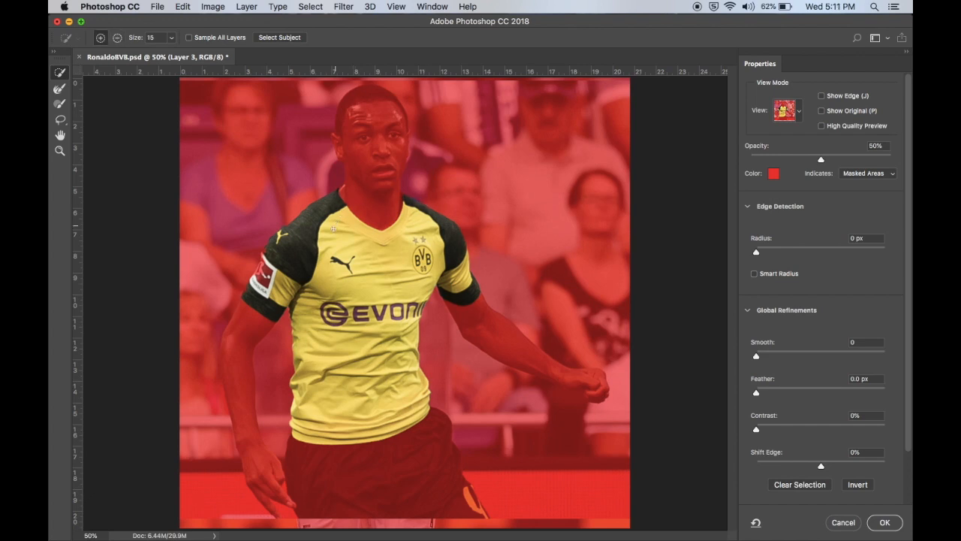
key("super+1")
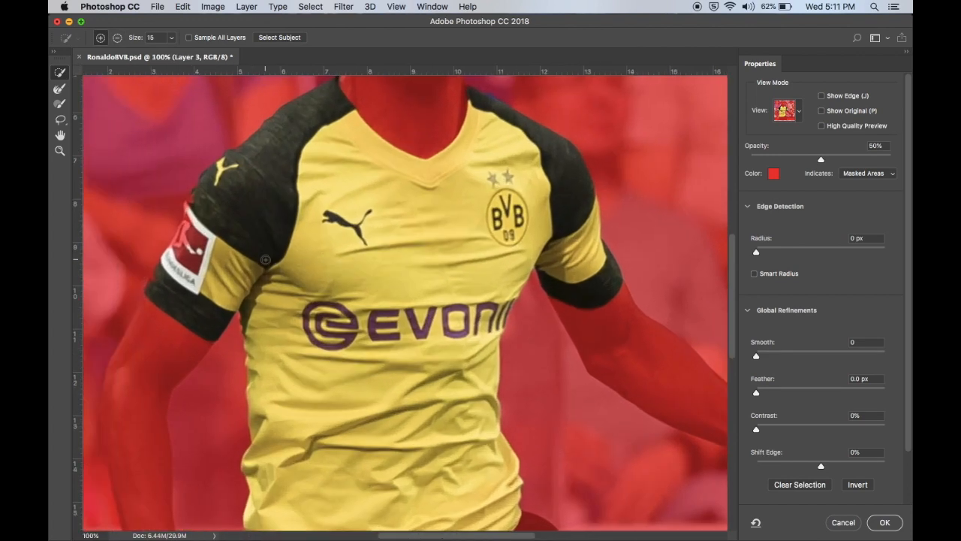
left_click_drag(174, 248, 195, 215)
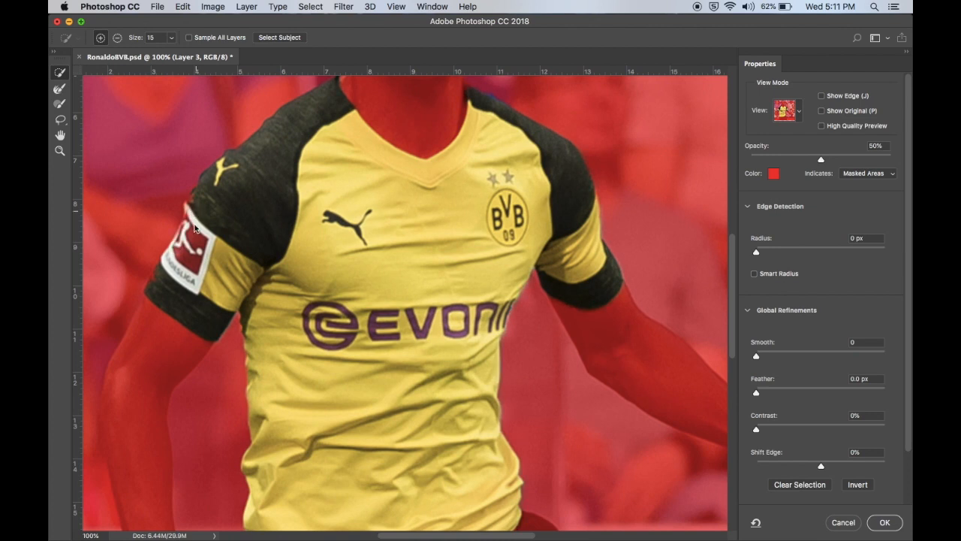
scroll(312, 283, "down", 5)
scroll(313, 283, "right", 5)
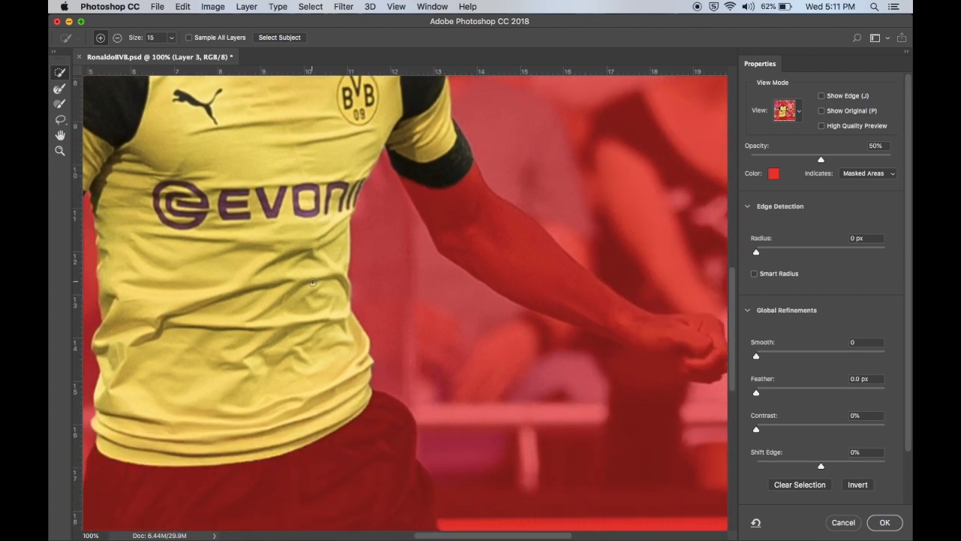
scroll(312, 282, "up", 10)
scroll(366, 293, "left", 6)
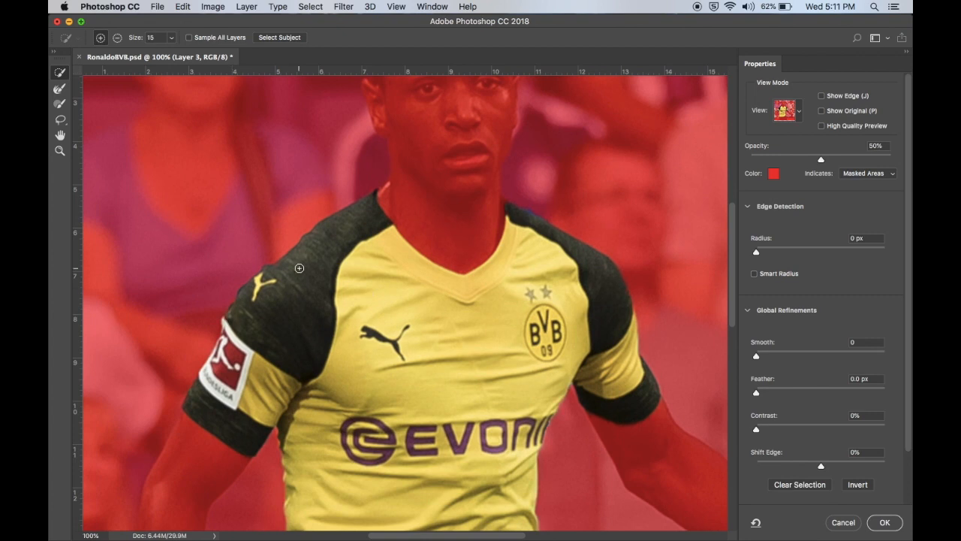
- Contract the shirt selection with Shift Edge set to -10% and apply it as a selection
key("super+minus")
key("super+minus")
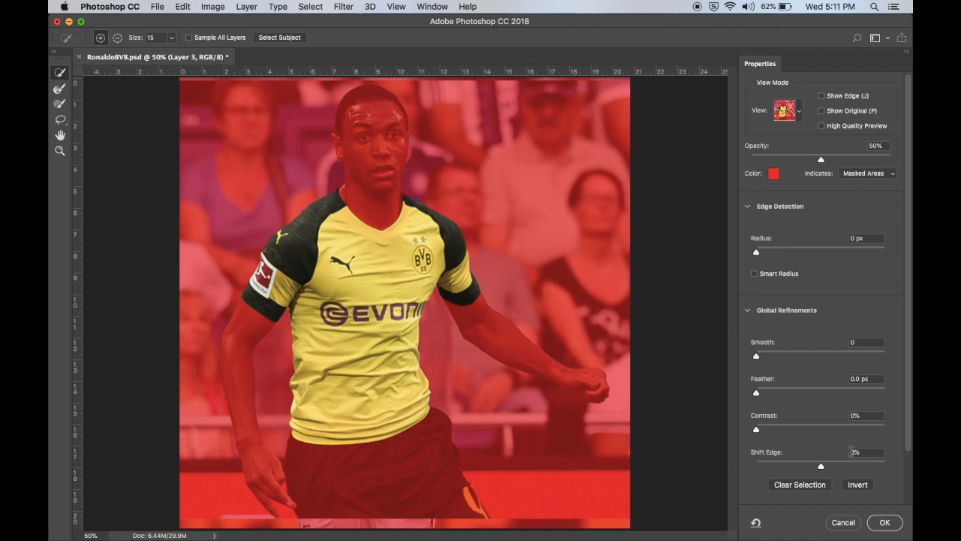
type("-")
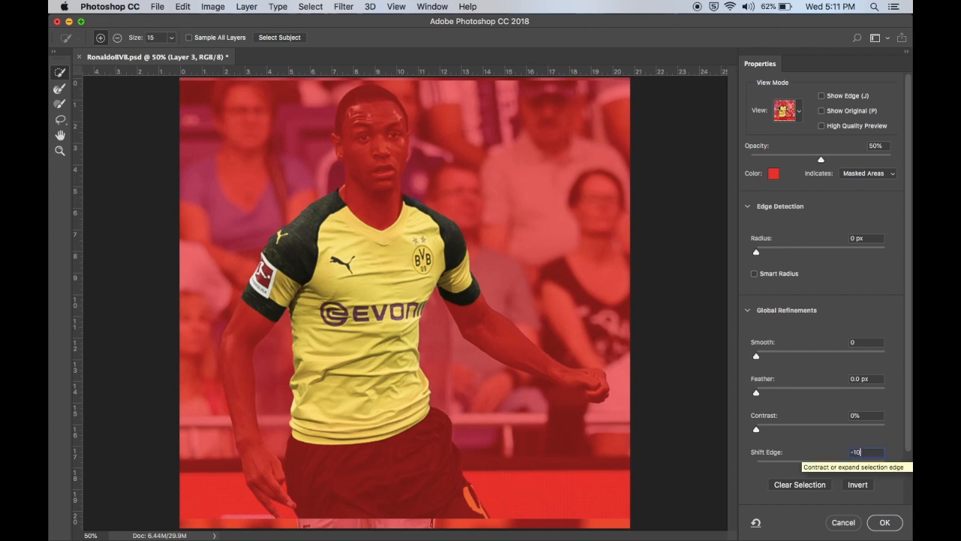
type("10")
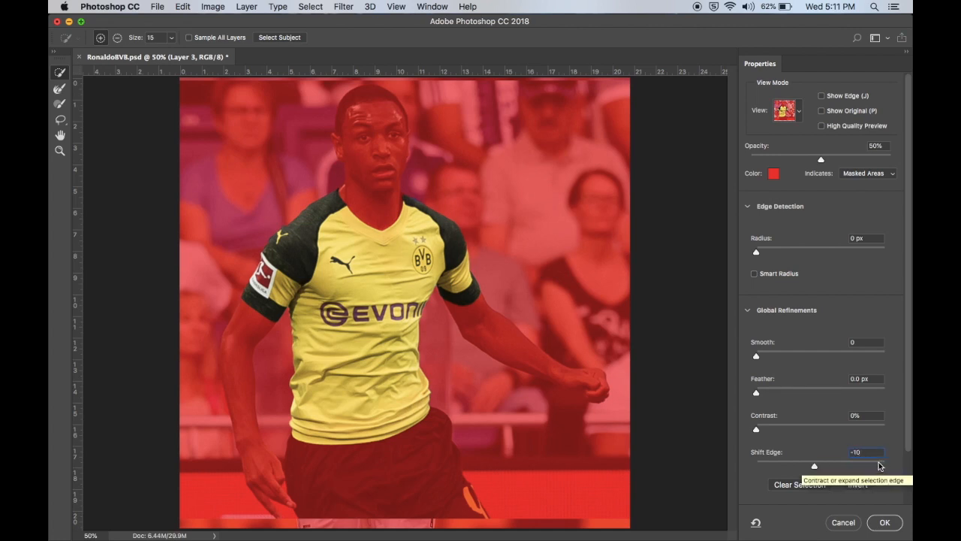
left_click(885, 522)
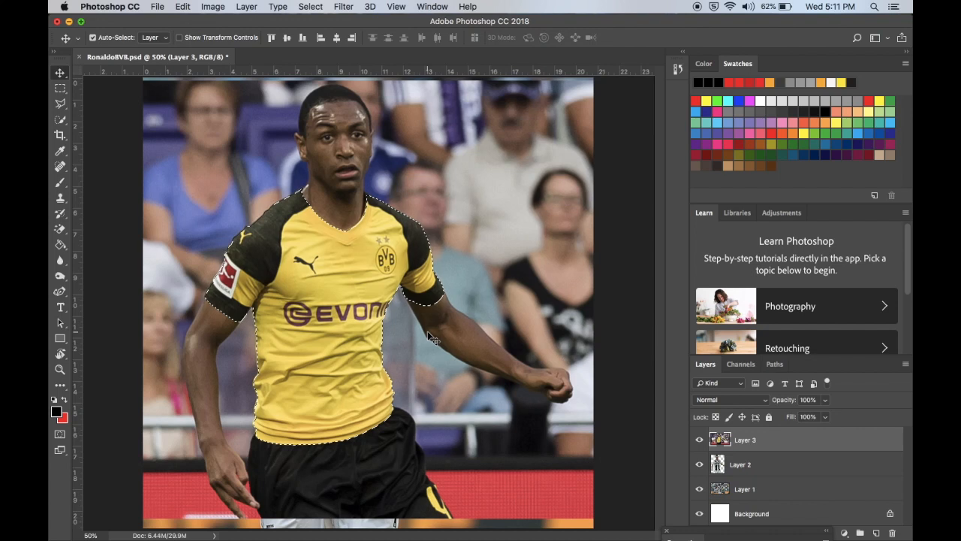
- Replace the Diallo photo with only its selected shirt by cutting the shirt, deleting the leftover photo layer and pasting
key("super+d")
key("super+x")
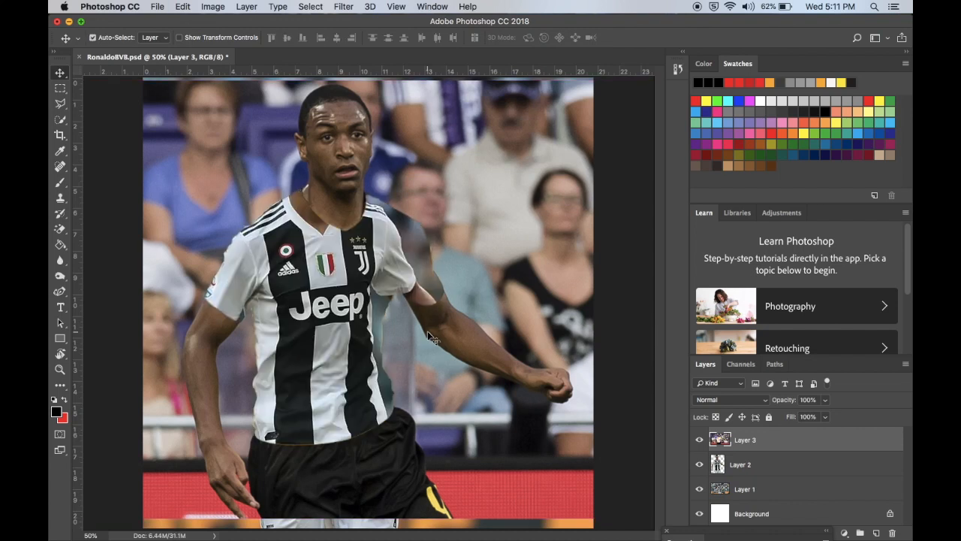
key("Delete")
key("super+v")
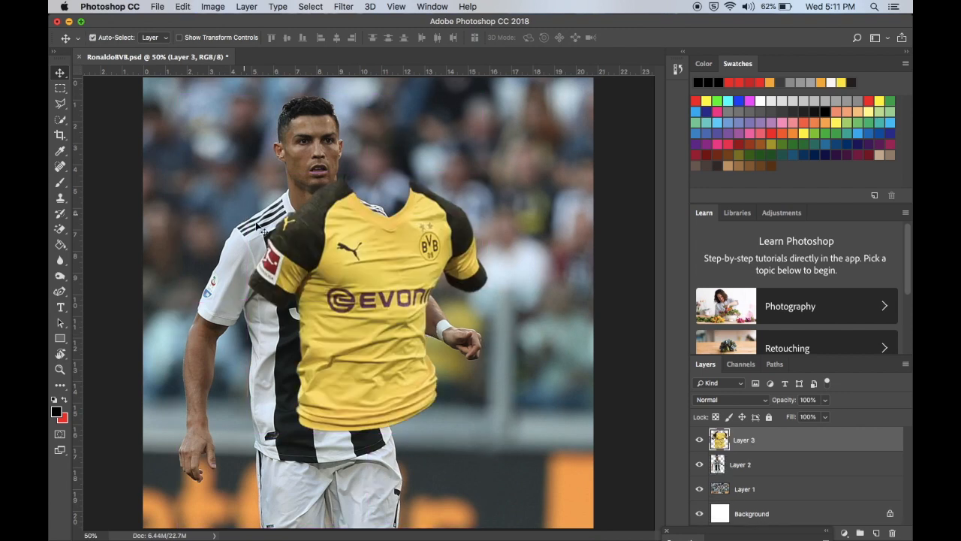
- Move the Dortmund shirt onto Ronaldo's torso and scale it down with Free Transform, keeping its collar at his neck
left_click_drag(392, 361, 329, 376)
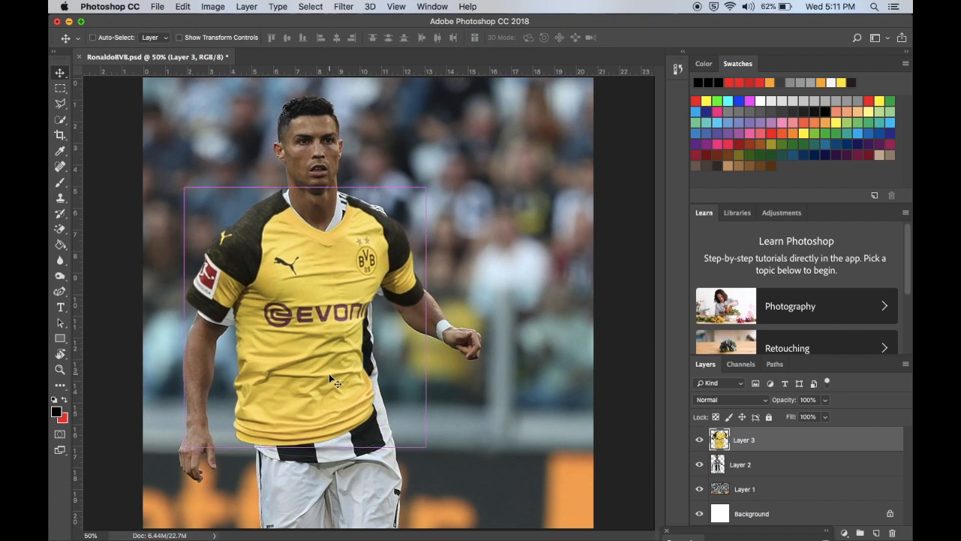
key("super+minus")
key("super+t")
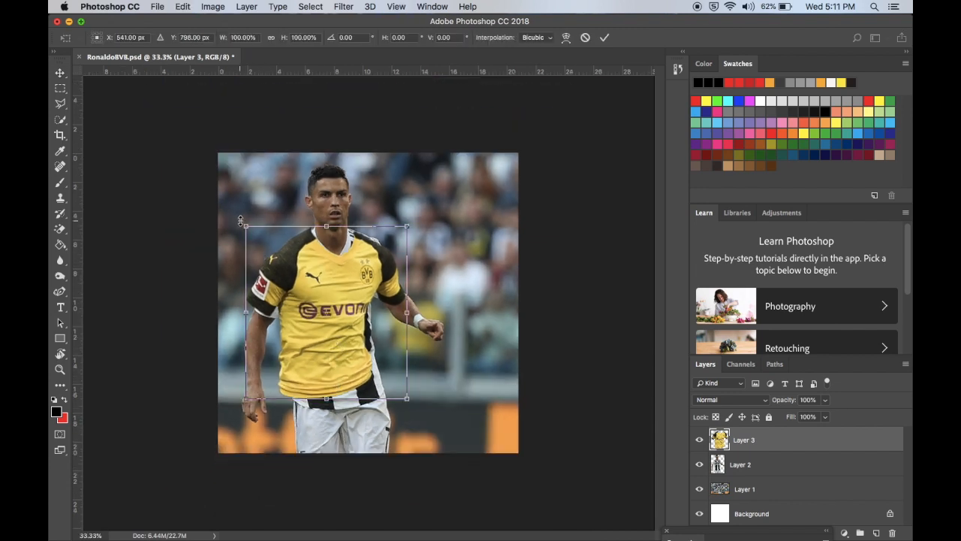
left_click_drag(248, 224, 266, 249)
left_click_drag(314, 286, 308, 263)
key("Return")
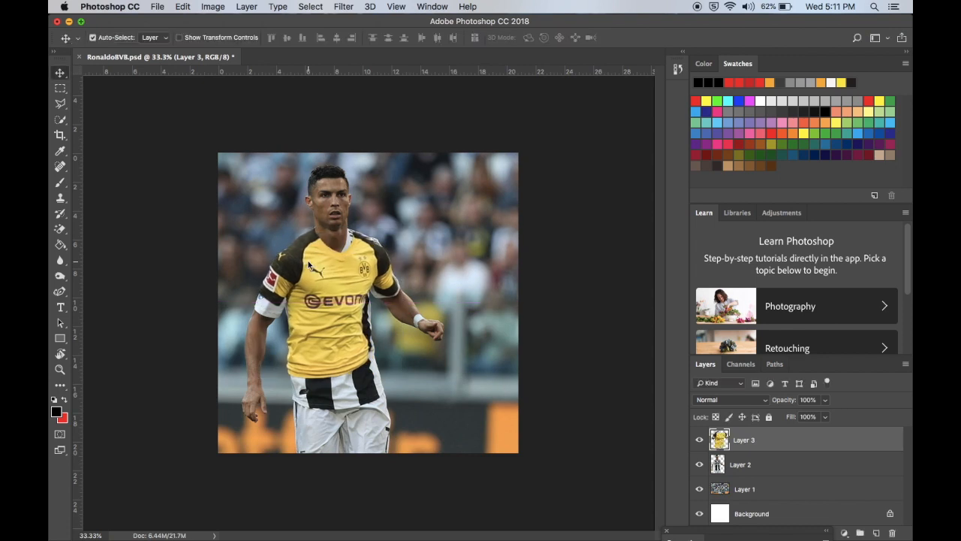
key("super+t")
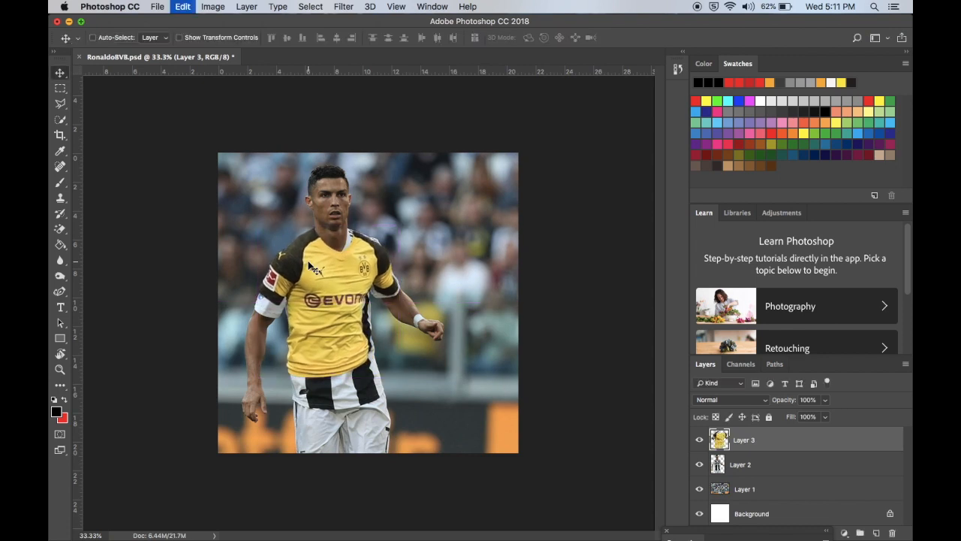
key("Return")
left_click(300, 393)
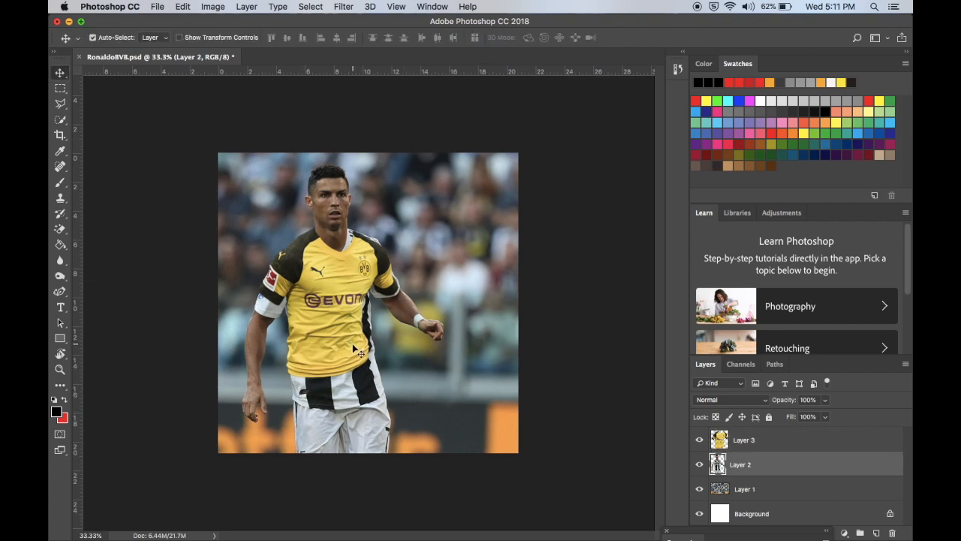
key("super+plus")
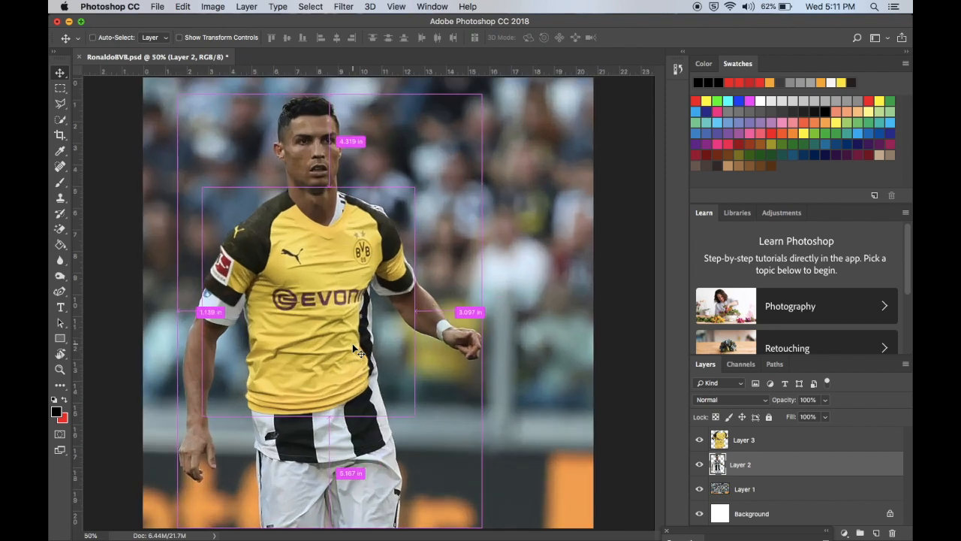
key("super+z")
left_click(305, 291, "super")
left_click_drag(305, 291, 308, 298)
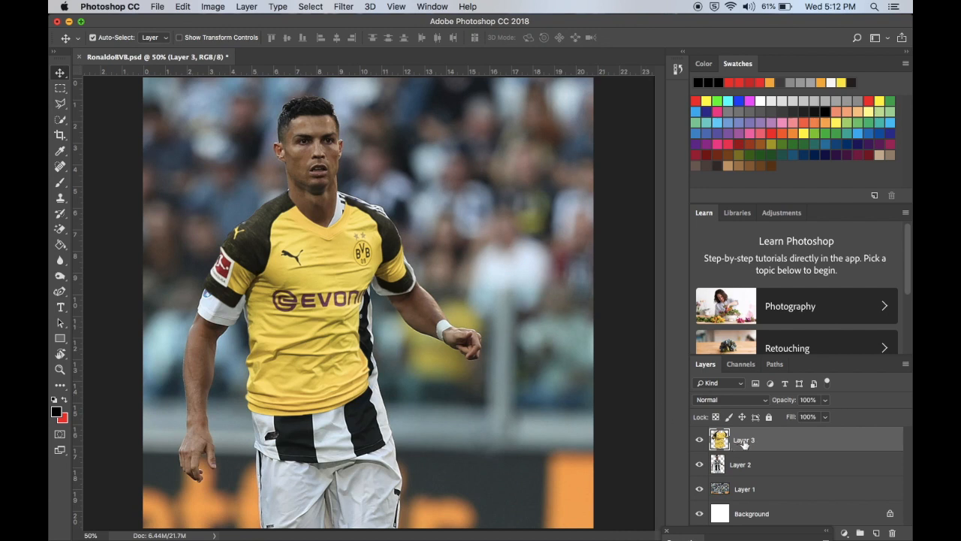
- Duplicate the Dortmund shirt layer twice and hide both copies, leaving only the original Layer 3 shirt showing
key("super+j")
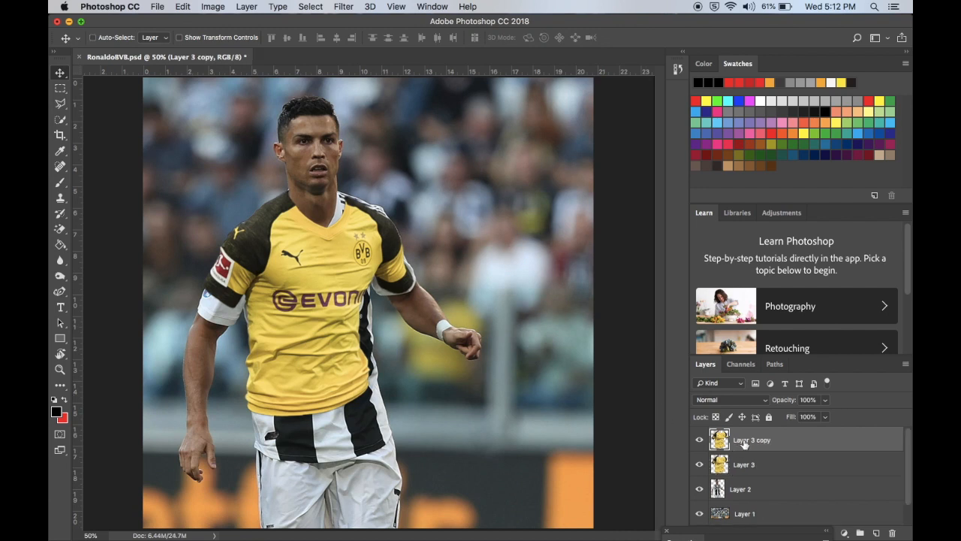
key("super+j")
left_click_drag(285, 285, 330, 319)
left_click(699, 440)
left_click(699, 465)
- Try warping the original Layer 3 shirt over Ronaldo's torso, and delete that layer
key("super+t")
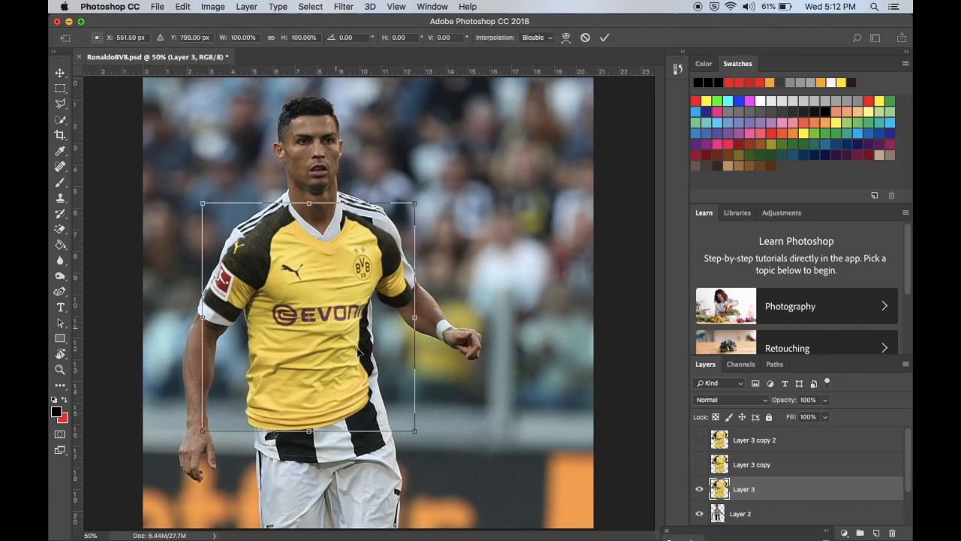
right_click(327, 383)
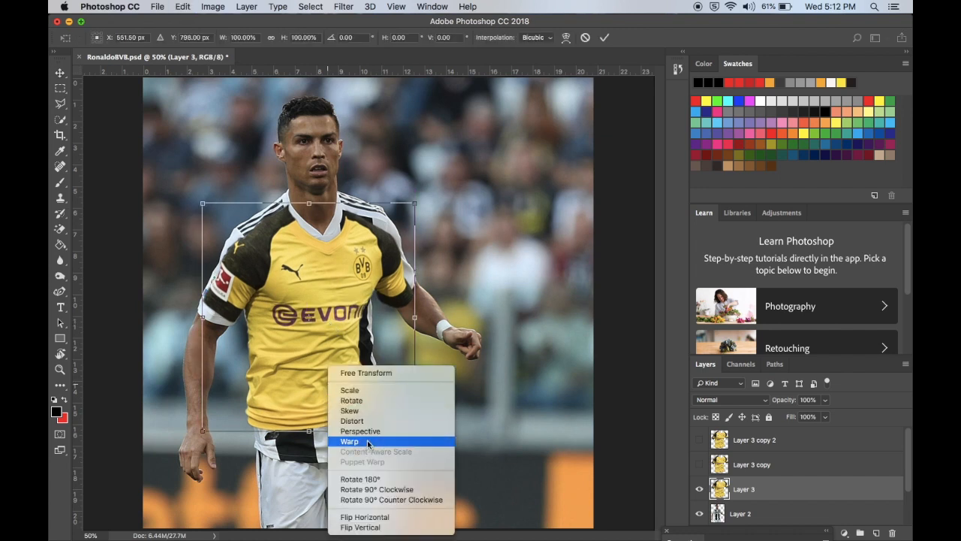
left_click(365, 434)
left_click_drag(319, 352, 360, 388)
left_click_drag(287, 272, 371, 269)
key("Return")
key("Delete")
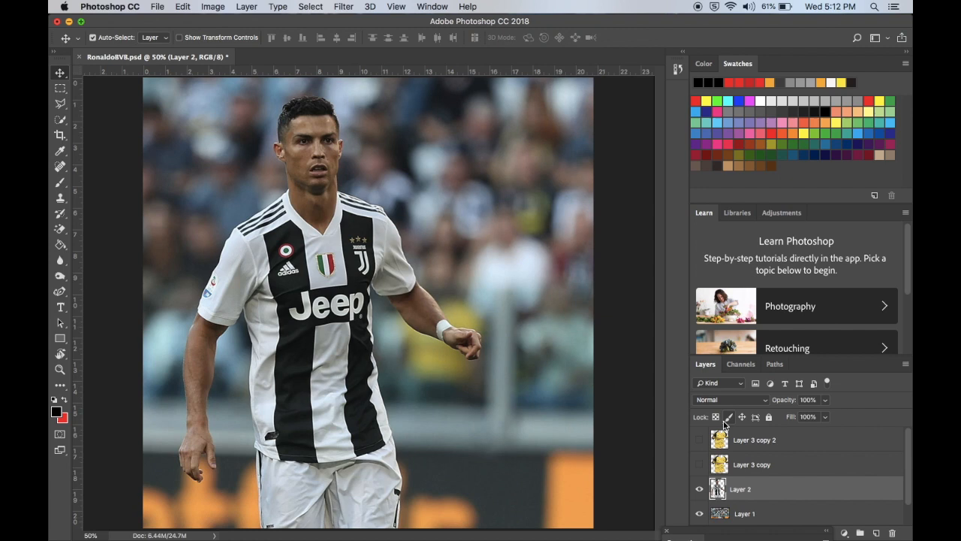
- Show the Layer 3 copy shirt and make it the active layer, keeping Layer 3 copy 2 hidden
left_click(699, 465)
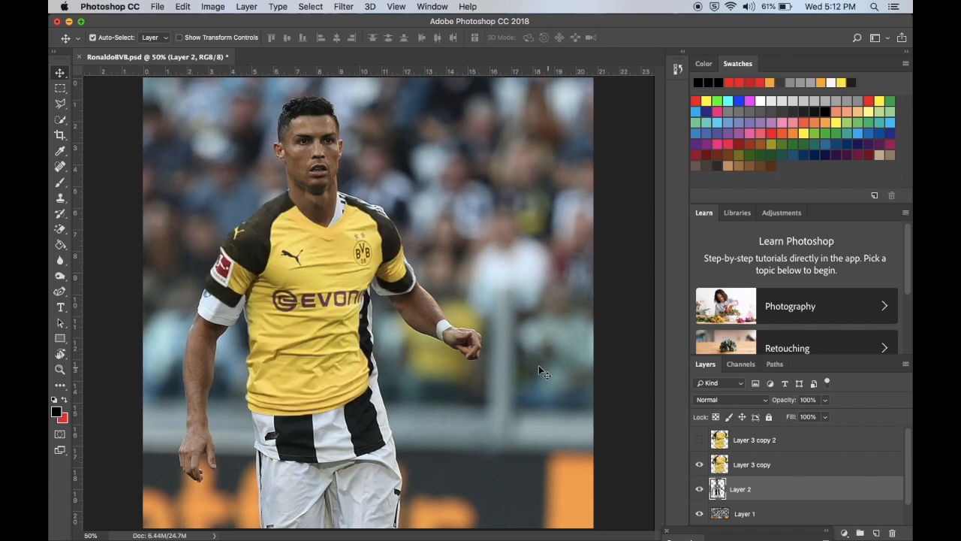
left_click(699, 441)
left_click(700, 442)
left_click_drag(303, 256, 328, 267)
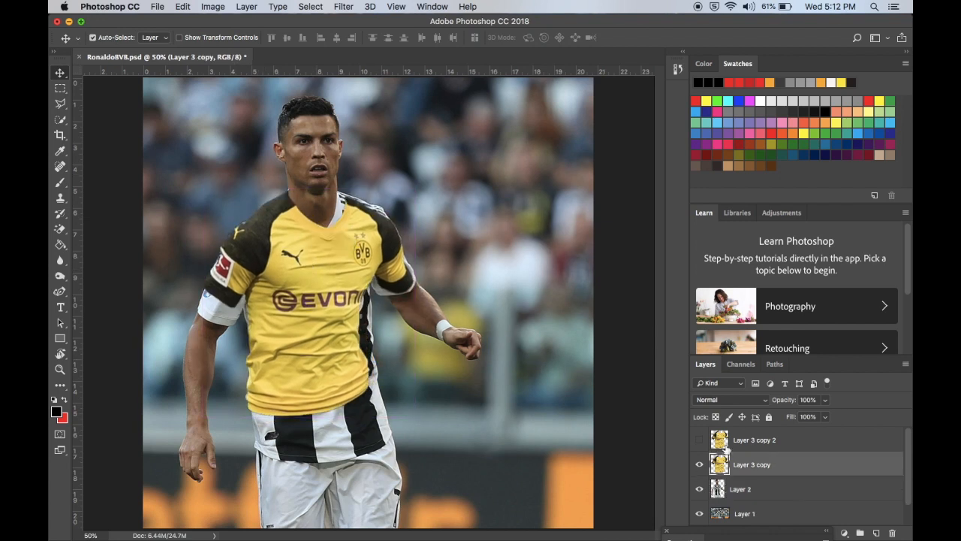
left_click_drag(276, 282, 229, 273)
left_click(211, 314)
- Enlarge the Dortmund shirt copy with Free Transform so it reaches the Juventus jersey's hem and both sleeves
key("super+t")
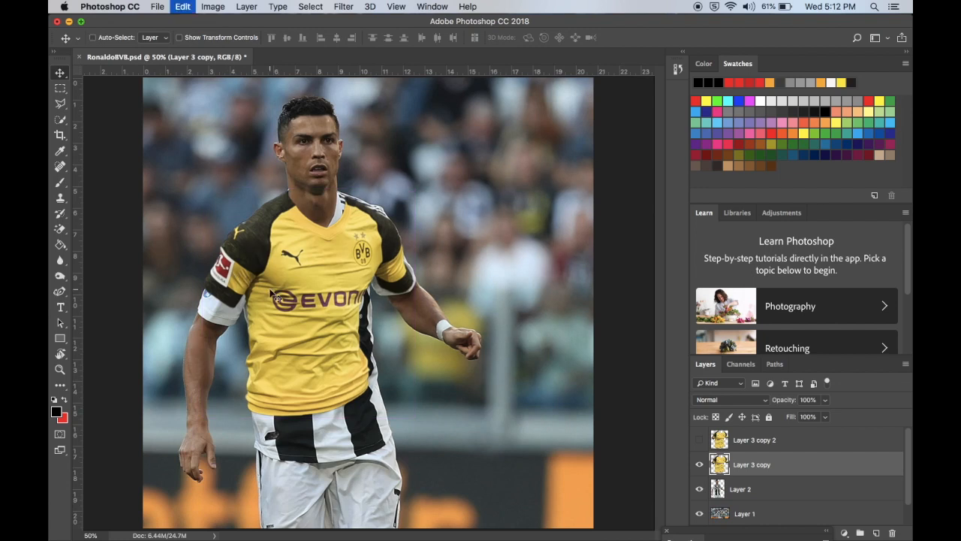
left_click_drag(413, 416, 465, 471)
left_click_drag(300, 305, 288, 303)
key("Return")
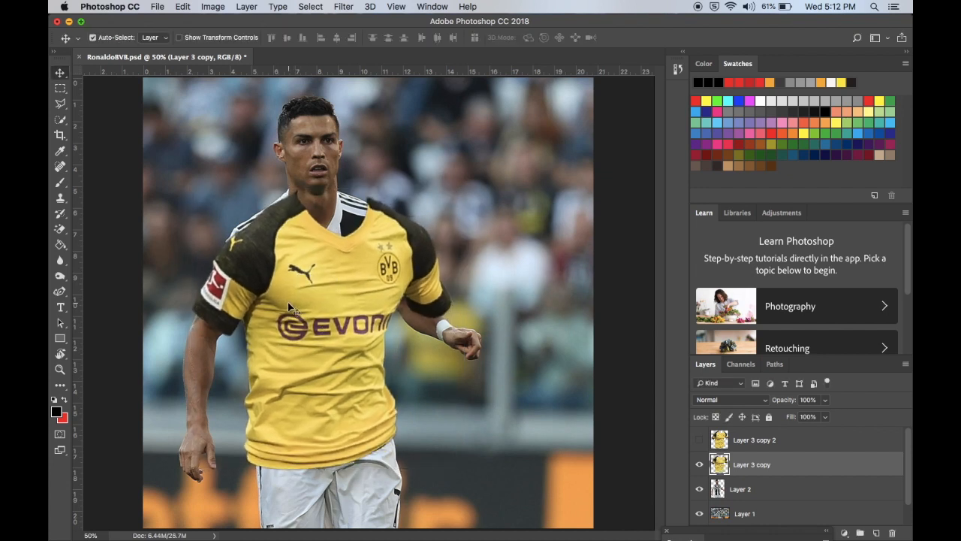
key("super+t")
left_click_drag(318, 151, 307, 154)
left_click_drag(298, 256, 294, 248)
key("Left")
key("Left")
key("Left")
key("Left")
key("Left")
key("Left")
key("Left")
key("Left")
key("Left")
key("Left")
key("Left")
key("Left")
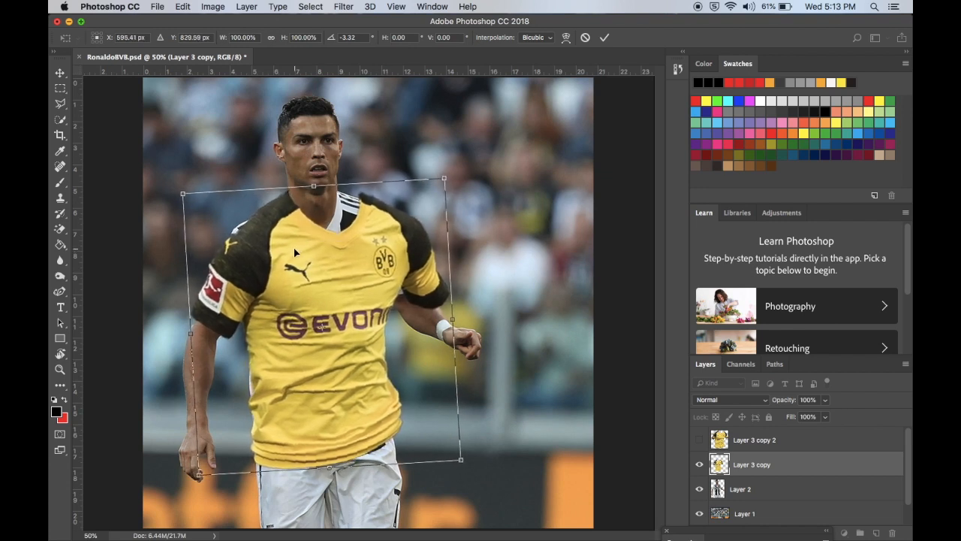
key("Escape")
- Scale the Dortmund shirt down slightly and nudge it to line up with Ronaldo's shoulders and waist
key("super+t")
left_click_drag(452, 469, 439, 446)
key("Return")
key("Right")
key("Right")
key("Right")
key("Right")
key("Right")
key("Right")
key("Right")
key("Right")
key("Right")
key("Right")
key("Right")
key("Right")
key("Right")
key("Right")
key("Right")
key("Right")
key("Right")
key("Right")
key("Down")
key("Down")
key("Down")
key("Down")
key("Down")
key("Down")
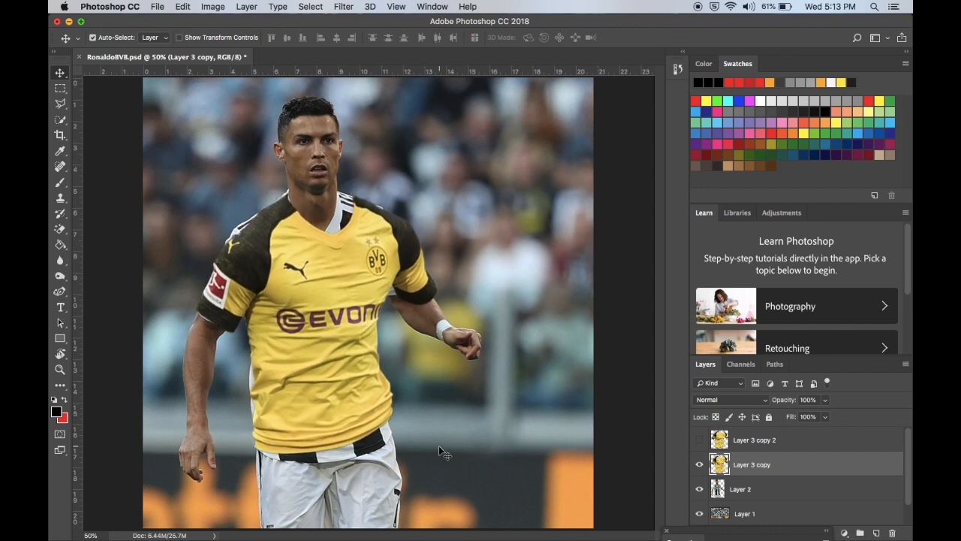
mouse_move(339, 373)
left_mouse_down()
mouse_move(455, 372)
mouse_move(328, 364)
mouse_move(355, 376)
mouse_move(336, 378)
left_mouse_up()
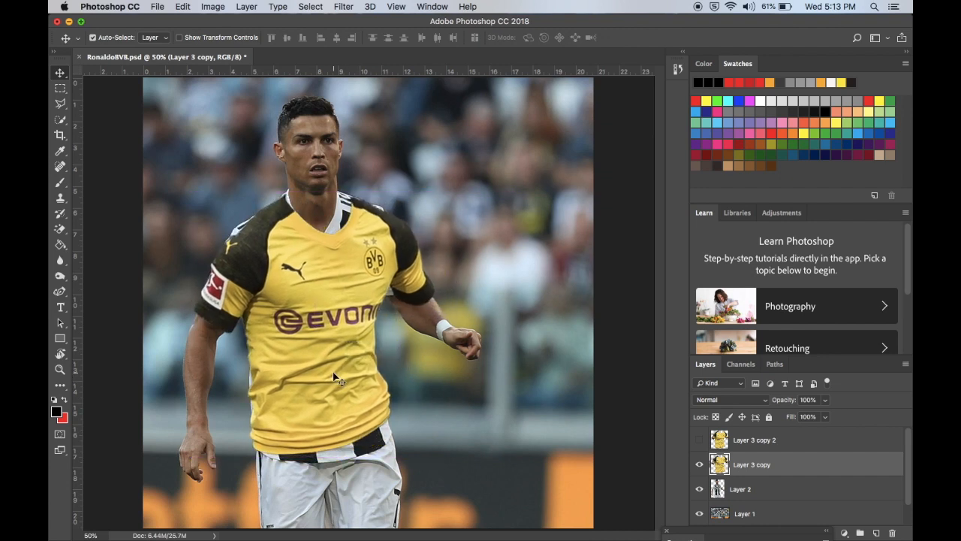
- Rotate the Dortmund shirt slightly clockwise and move it aside to uncover the Juventus jersey
key("ctrl+t")
left_click_drag(246, 171, 263, 154)
left_click_drag(250, 262, 339, 283)
key("Return")
- Try quick-selecting the Juventus sleeve and moving the Dortmund shirt, and undo the move
left_click(57, 120)
mouse_move(211, 286)
left_mouse_down()
mouse_move(243, 241)
mouse_move(265, 226)
mouse_move(277, 232)
mouse_move(293, 215)
mouse_move(273, 238)
left_mouse_up()
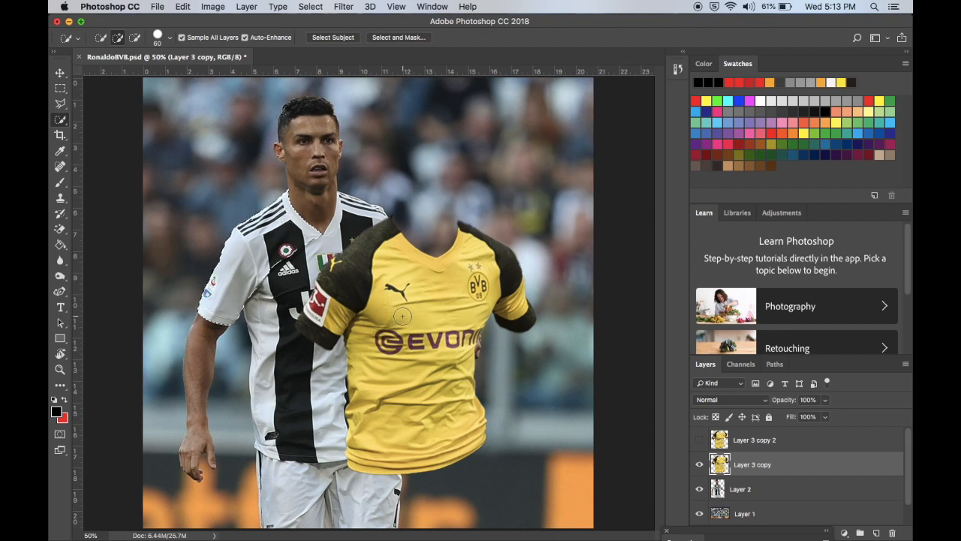
key("v")
mouse_move(421, 325)
left_mouse_down()
mouse_move(334, 312)
mouse_move(355, 312)
left_mouse_up()
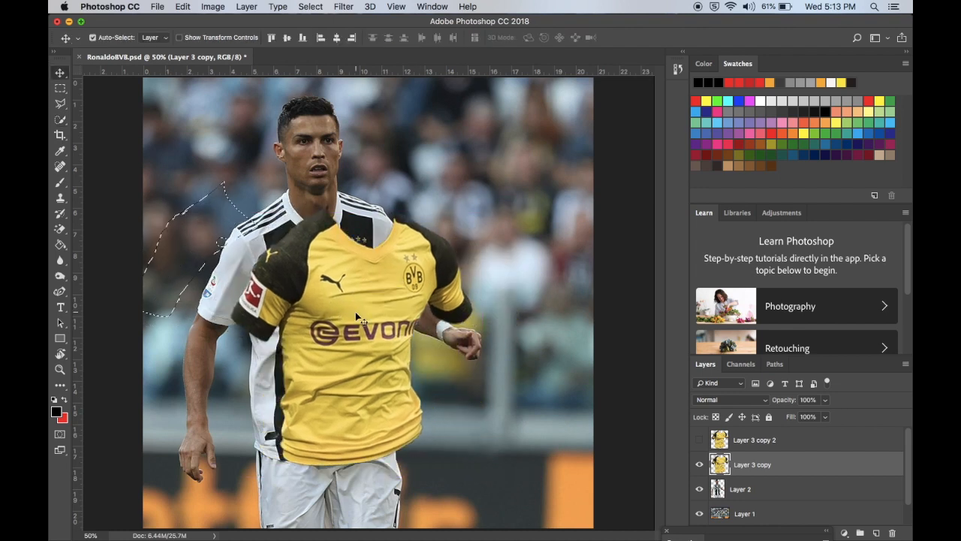
key("super+z")
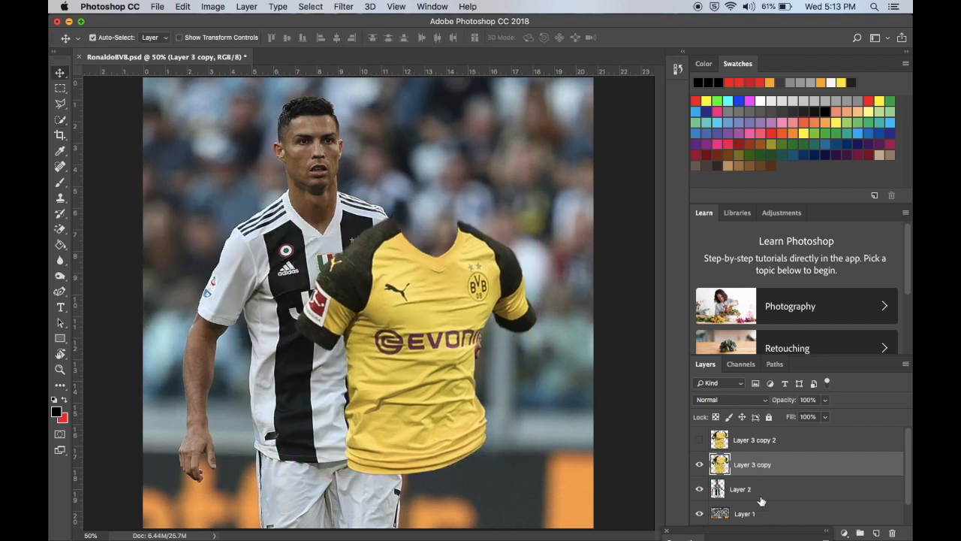
- Try quick-selecting the Juventus sleeve on Layer 2 and moving the Dortmund shirt over it, undo the move and deselect
left_click(760, 495)
key("w")
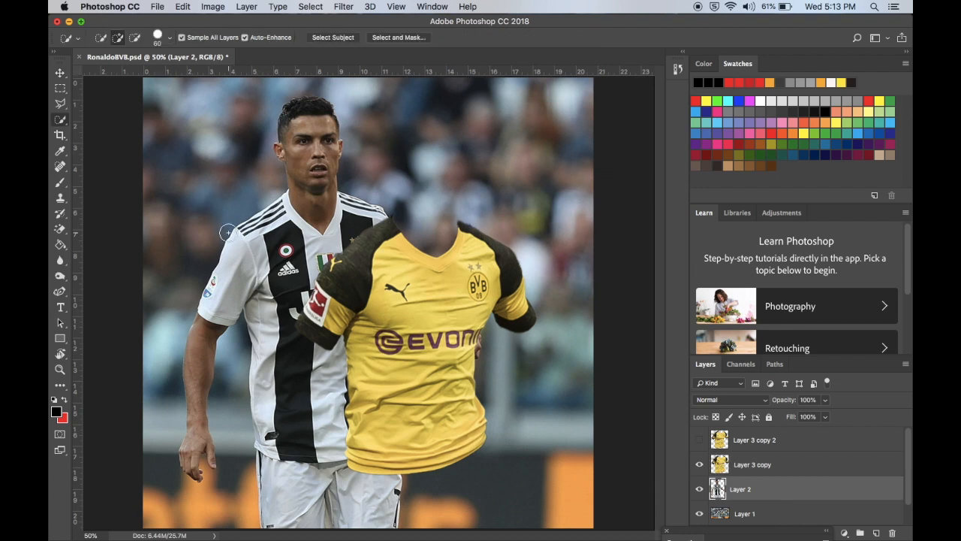
left_click(225, 294)
left_click(248, 241)
key("v")
left_click_drag(429, 330, 398, 323)
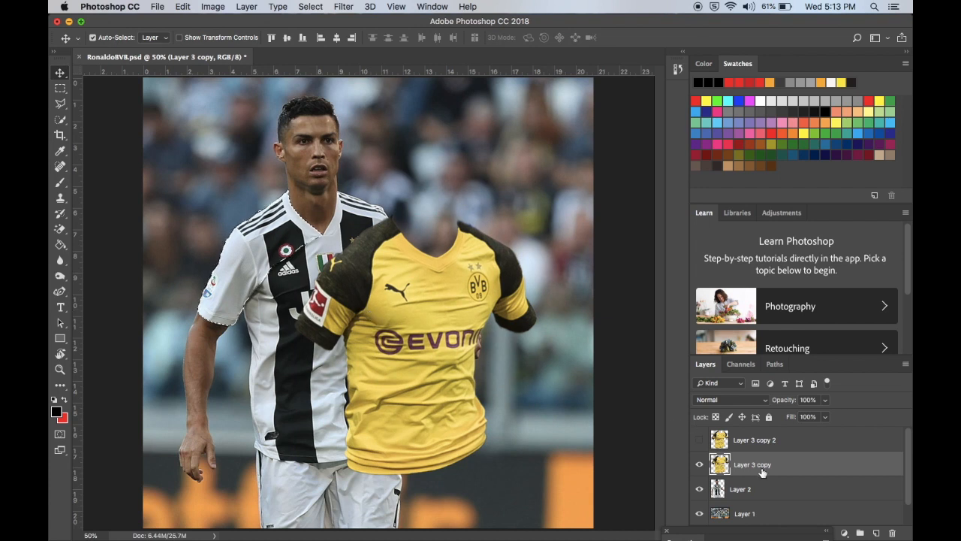
left_click(741, 511)
left_click(398, 362)
left_click_drag(395, 359, 337, 331)
key("super+z")
key("super+d")
- Move the Dortmund shirt back over the Juventus jersey and enlarge it slightly with Free Transform
left_click_drag(399, 339, 296, 322)
key("super+t")
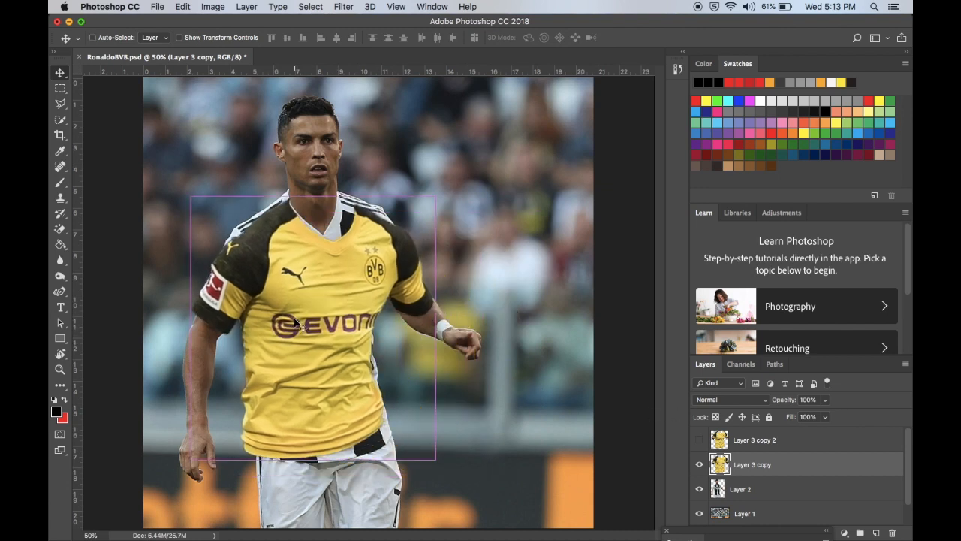
left_click_drag(194, 199, 186, 192)
left_click_drag(257, 215, 260, 214)
key("Return")
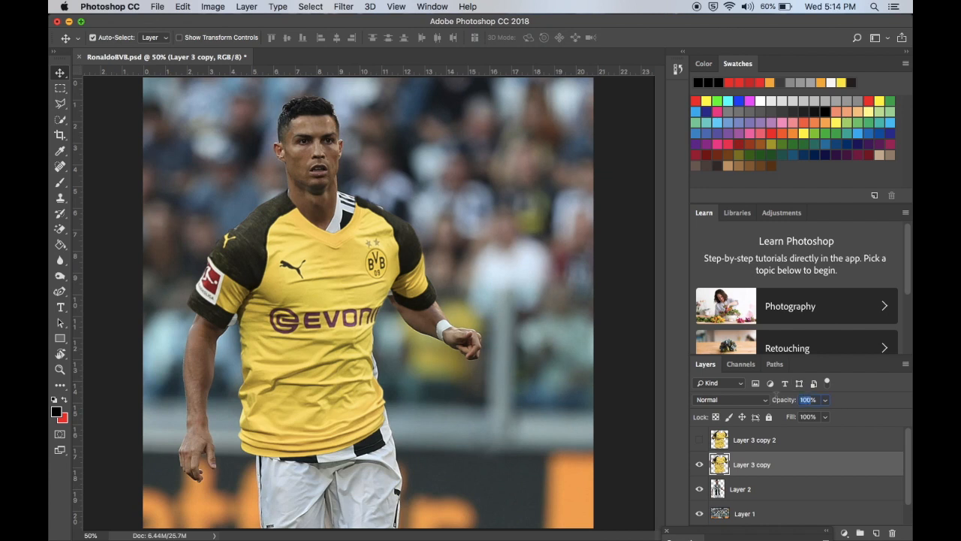
- Set the Dortmund shirt layer's opacity to 50%, and rotate it about -2.31° and shrink it slightly to fit Ronaldo's body
type("50")
mouse_move(276, 321)
left_mouse_down()
mouse_move(289, 315)
mouse_move(272, 321)
mouse_move(279, 328)
left_mouse_up()
key("super+t")
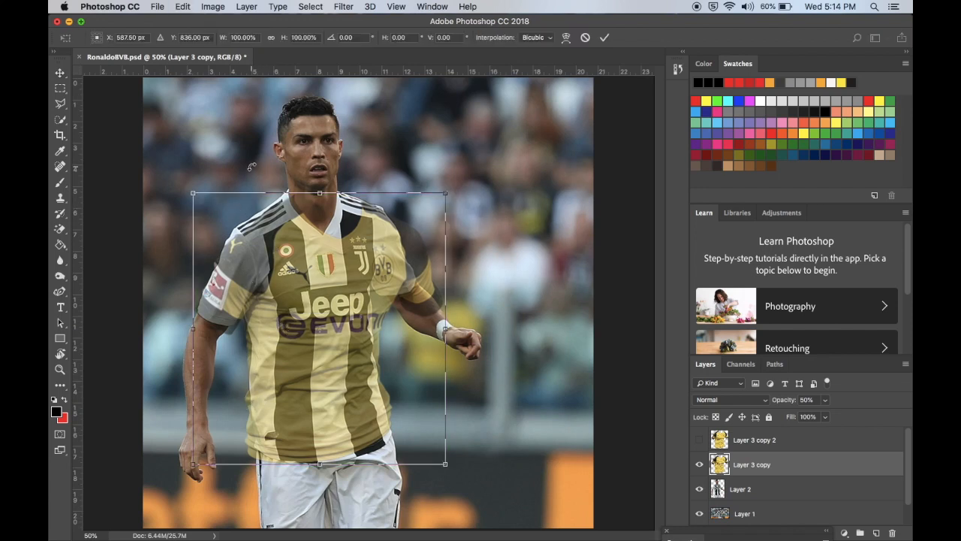
left_click_drag(252, 166, 246, 170)
left_click_drag(262, 266, 261, 265)
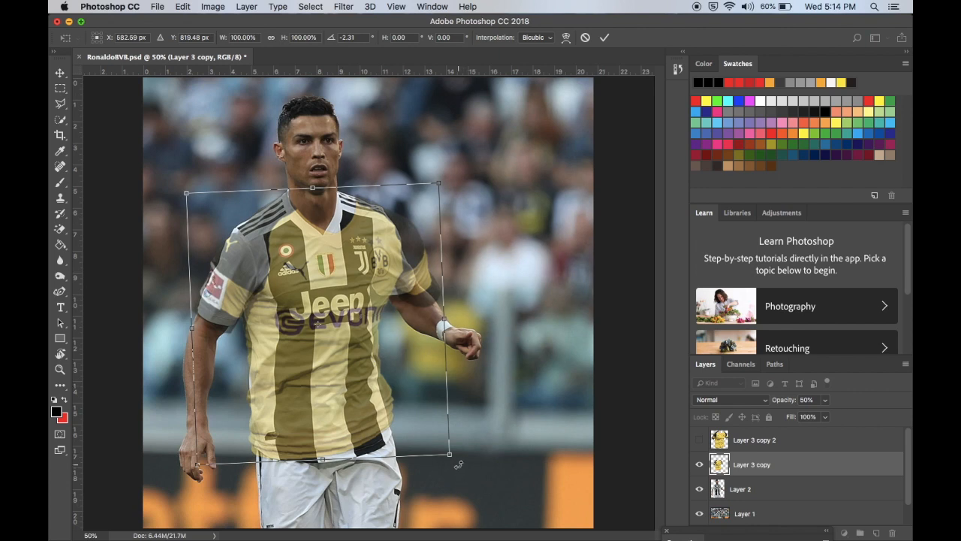
left_click_drag(453, 460, 446, 453)
key("Return")
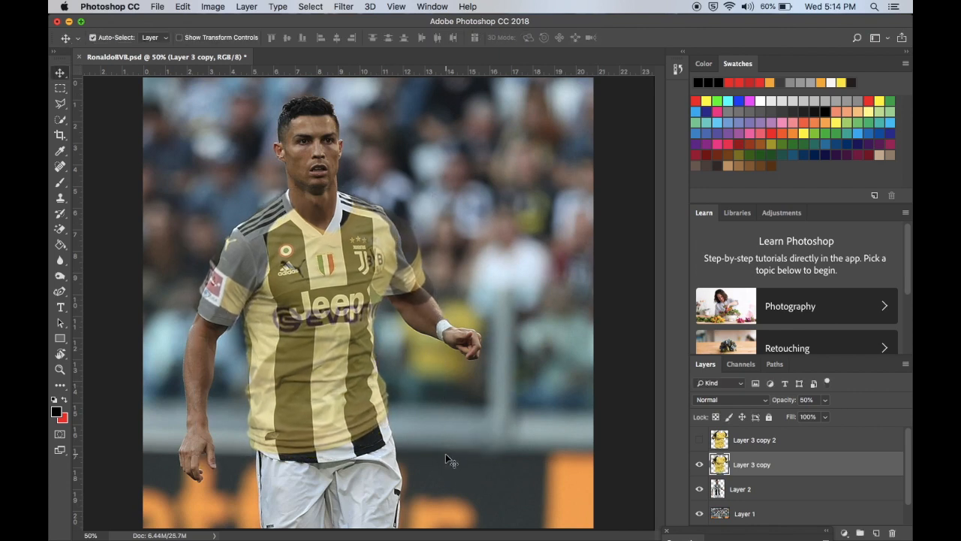
- Nudge the half-transparent Dortmund shirt in small increments to align it with the Juventus jersey underneath
key("Right")
key("Right")
key("Right")
key("Right")
key("Right")
key("Right")
key("Right")
key("Up")
key("Up")
key("Up")
key("Up")
key("Up")
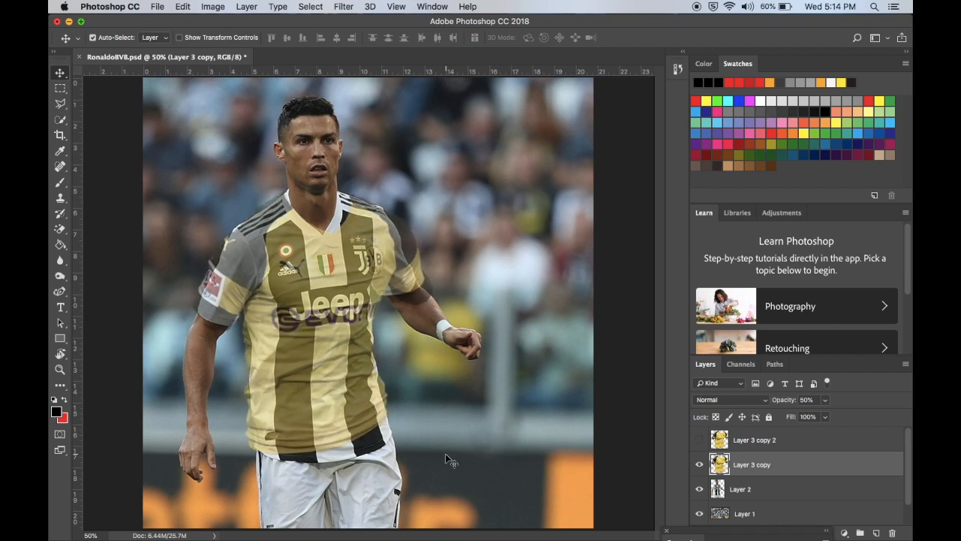
- Nudge the half-transparent Dortmund shirt slightly upward and to the right over the Juventus jersey
key("Up")
key("Up")
key("Up")
key("Right")
key("Right")
key("Right")
key("Right")
key("Up")
key("Up")
key("Left")
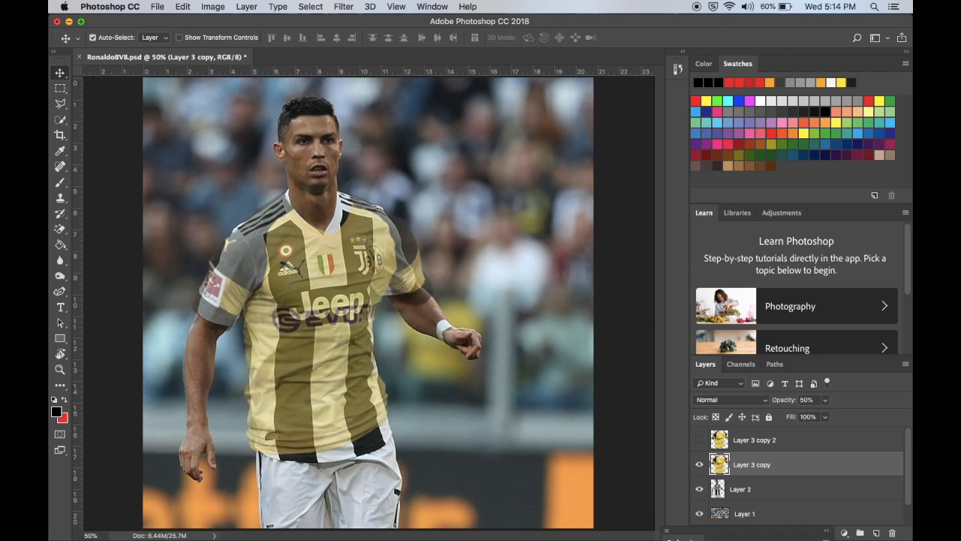
- Quick-select Ronaldo's right sleeve and shoulder on Layer 2 with Layer 3 copy hidden, and show Layer 3 copy again
left_click(771, 490)
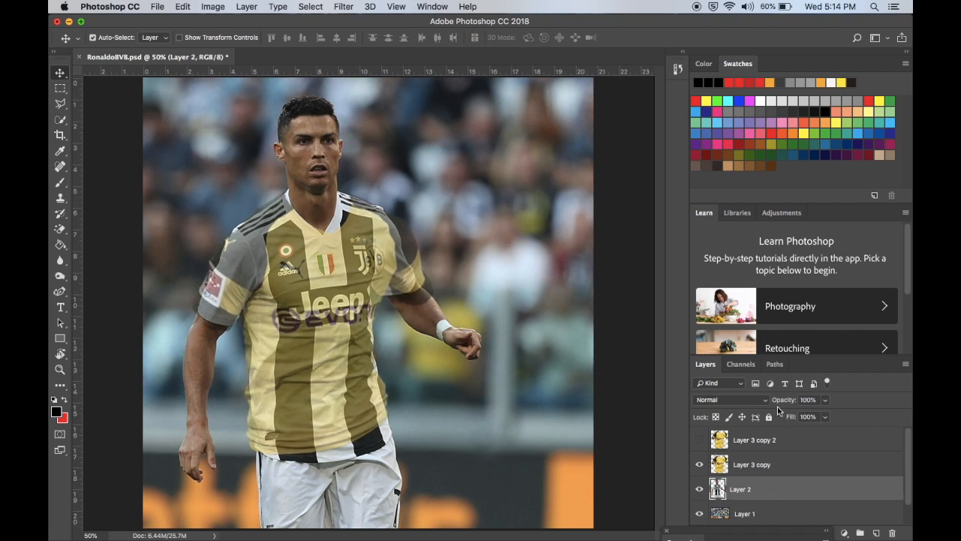
left_click(699, 465)
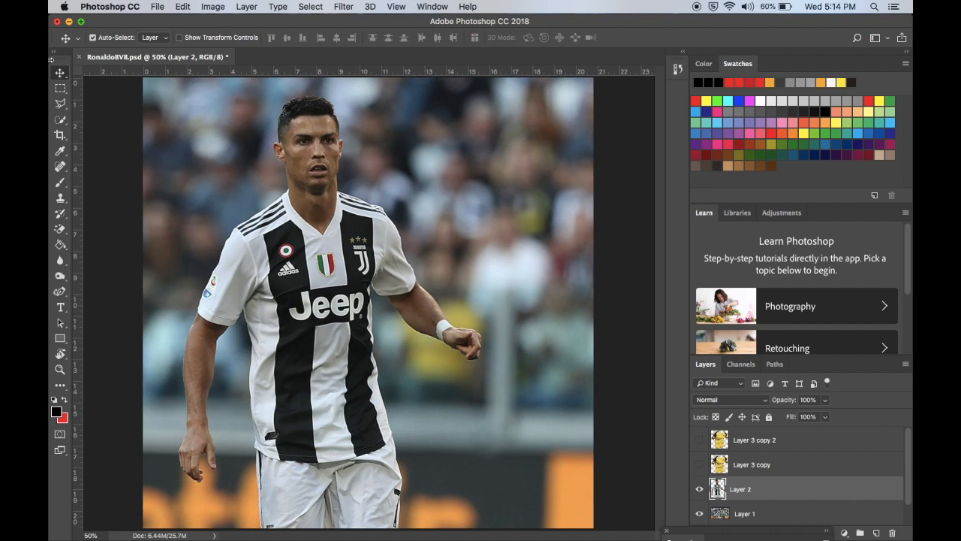
left_click(60, 119)
mouse_move(252, 294)
left_mouse_down()
mouse_move(252, 250)
mouse_move(274, 227)
mouse_move(252, 228)
left_mouse_up()
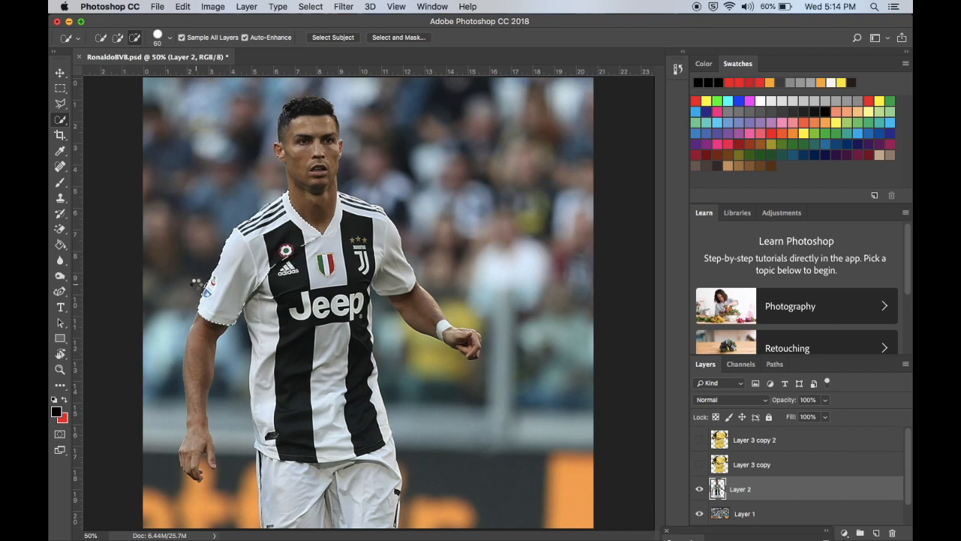
left_click(699, 464)
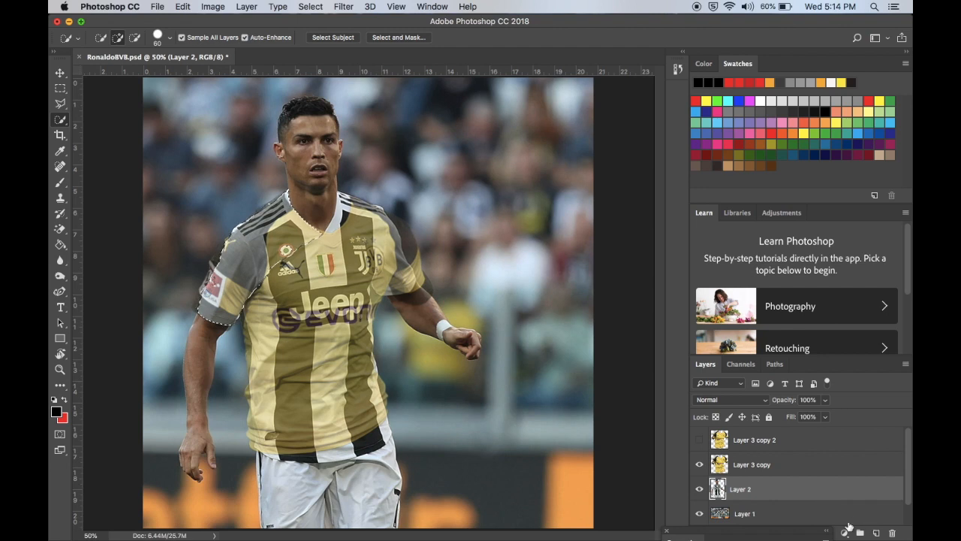
- Try adding a layer mask to Layer 2 from the sleeve selection, and undo it
left_click_drag(679, 531, 732, 61)
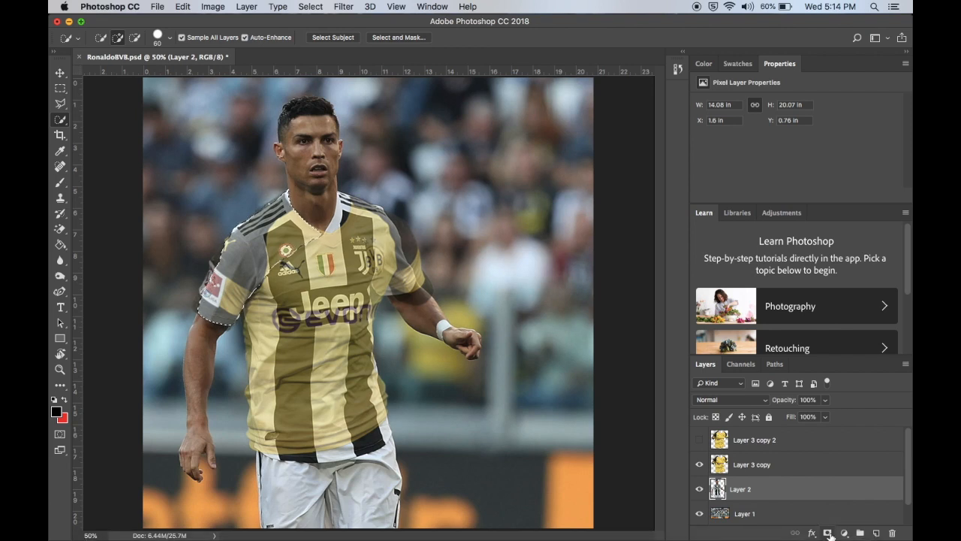
left_click(828, 532)
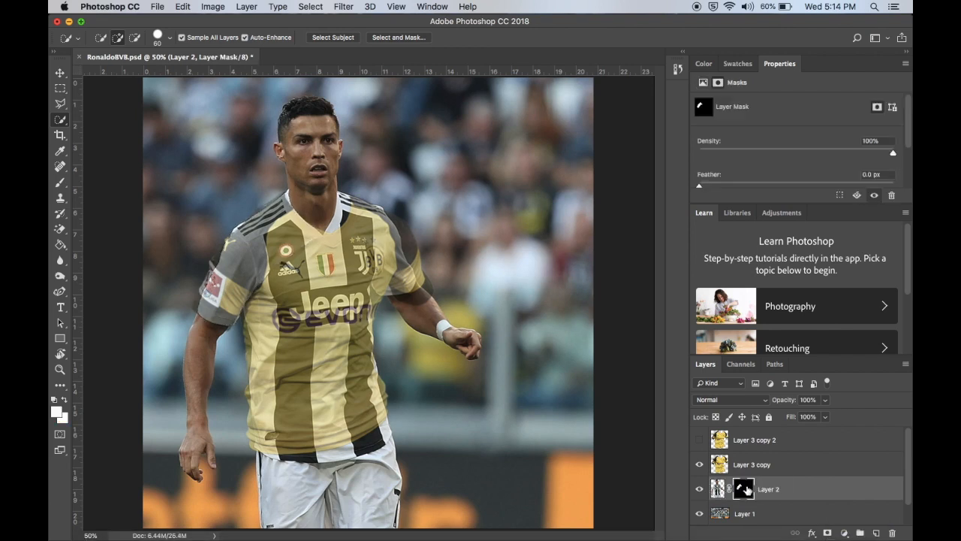
key("super+z")
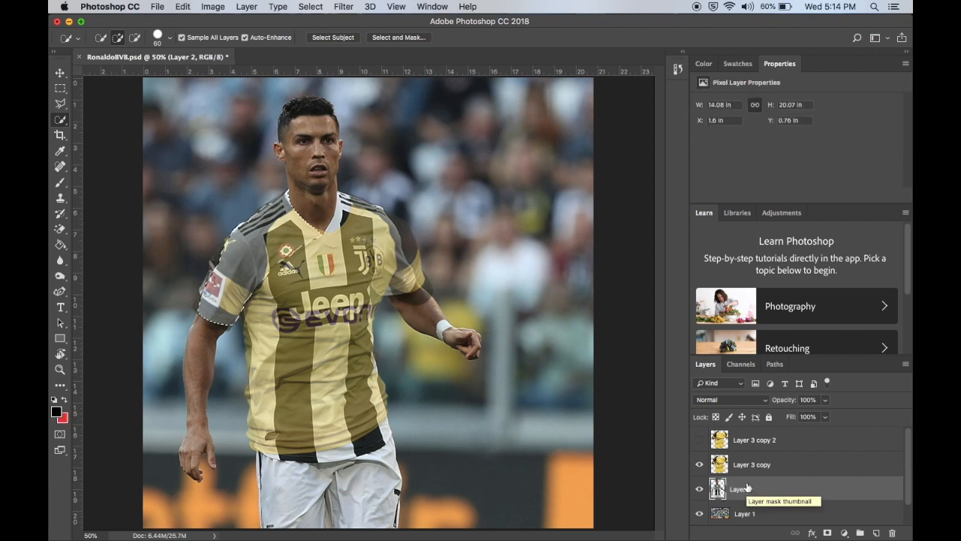
- Mask Layer 3 copy to the selected sleeve and shoulder, toggling the mask's inversion back and forth
left_click(730, 466)
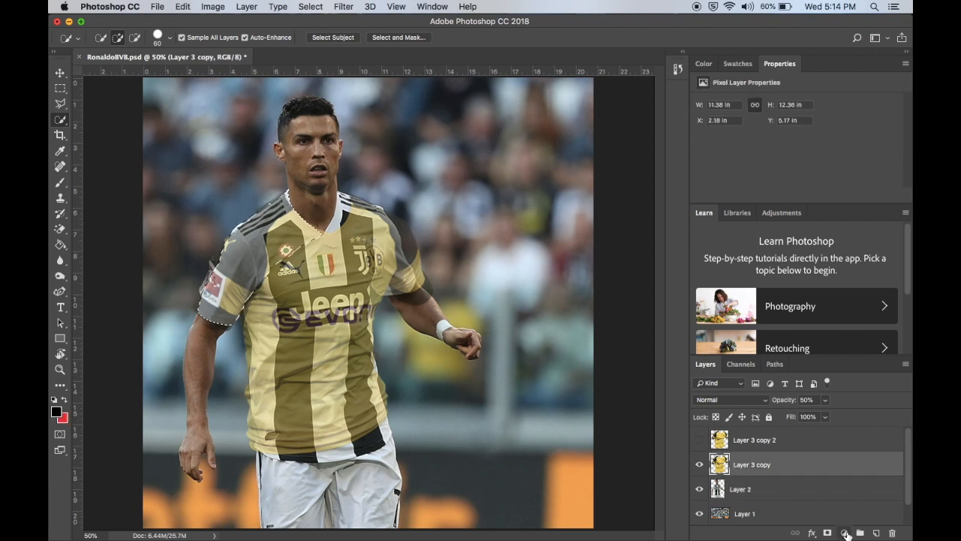
left_click(826, 532)
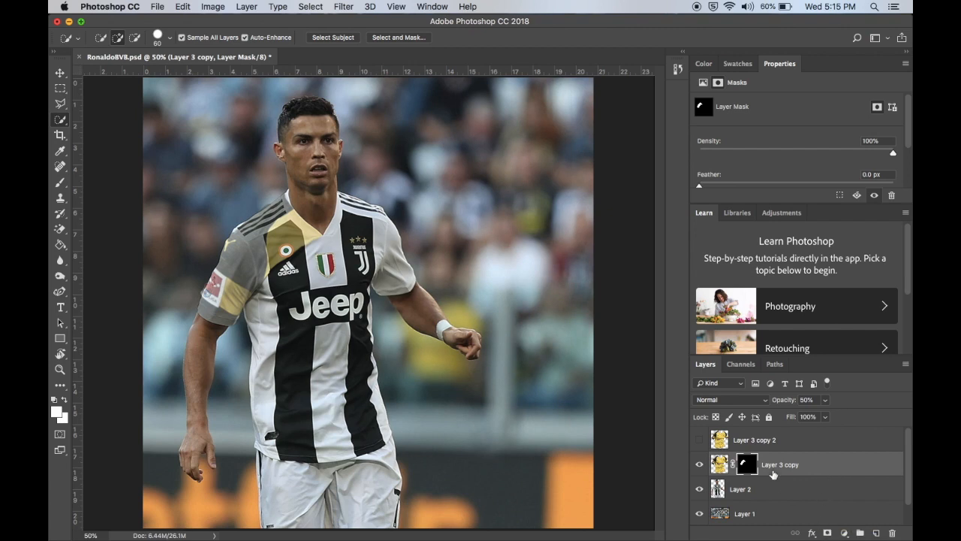
key("super+i")
key("super+i")
key("super+i")
key("super+i")
key("super+i")
key("super+i")
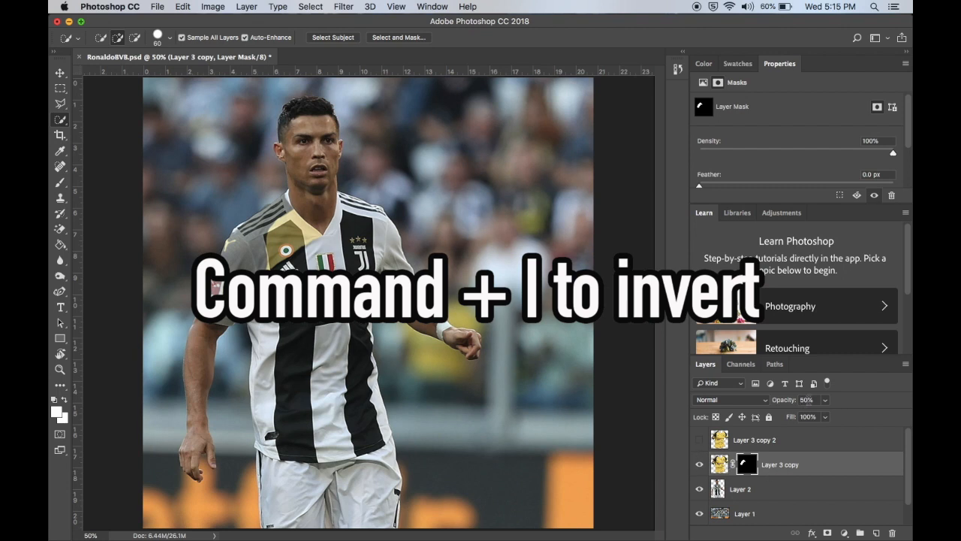
- Set Layer 3 copy's opacity to 100% and hide Layer 2
type("100")
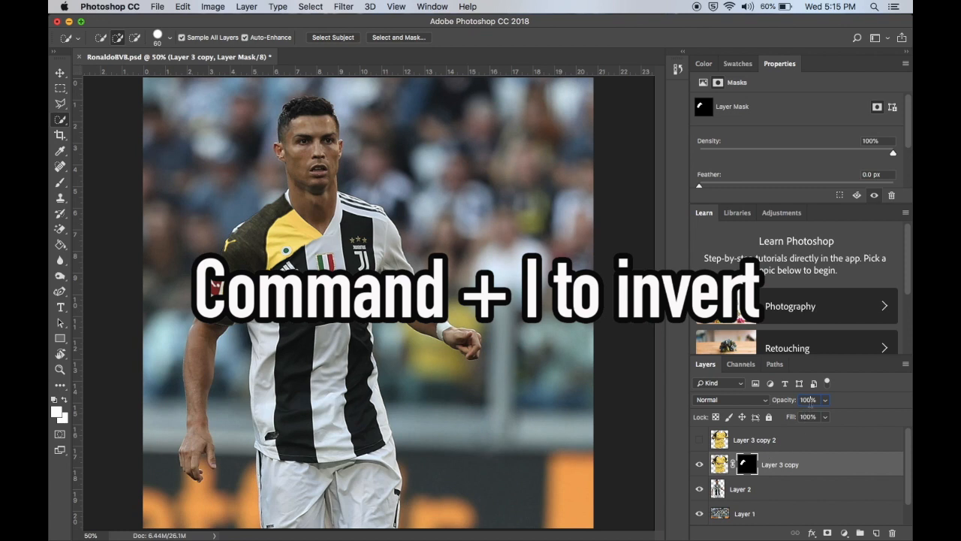
left_click(699, 466)
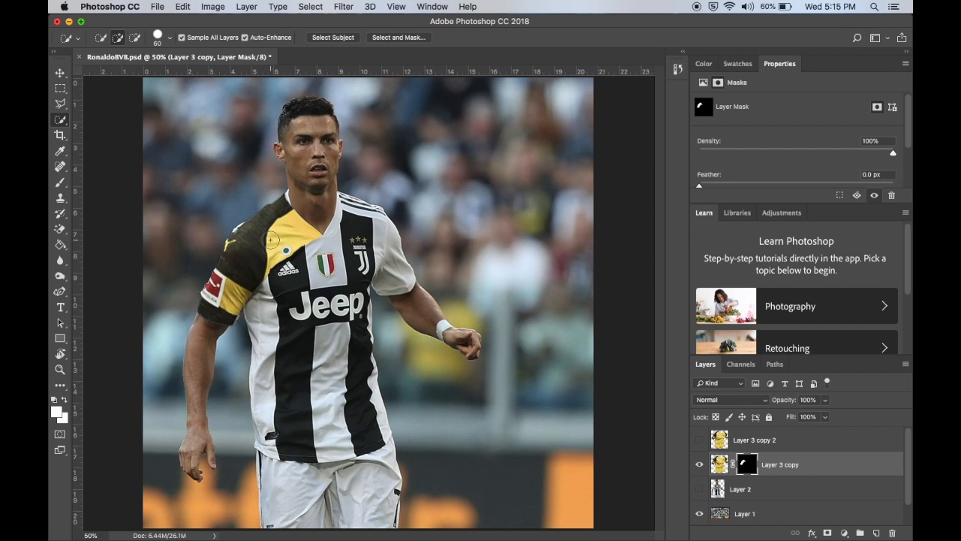
- Examine the masked Dortmund sleeve, the collar and the opposite Juventus sleeve up close
key("super+plus")
key("super+plus")
scroll(271, 238, "left", 6)
scroll(271, 238, "up", 2)
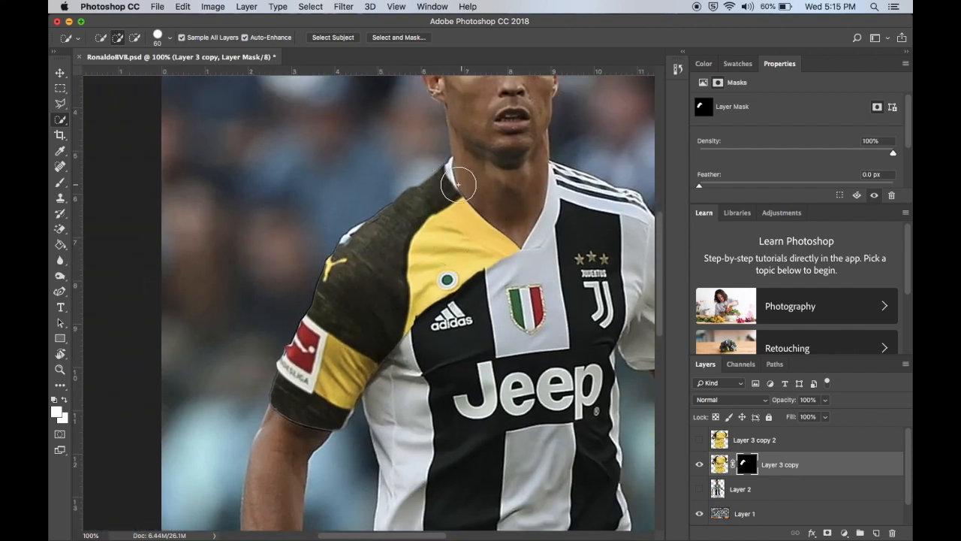
scroll(346, 316, "down", 3)
scroll(346, 316, "right", 2)
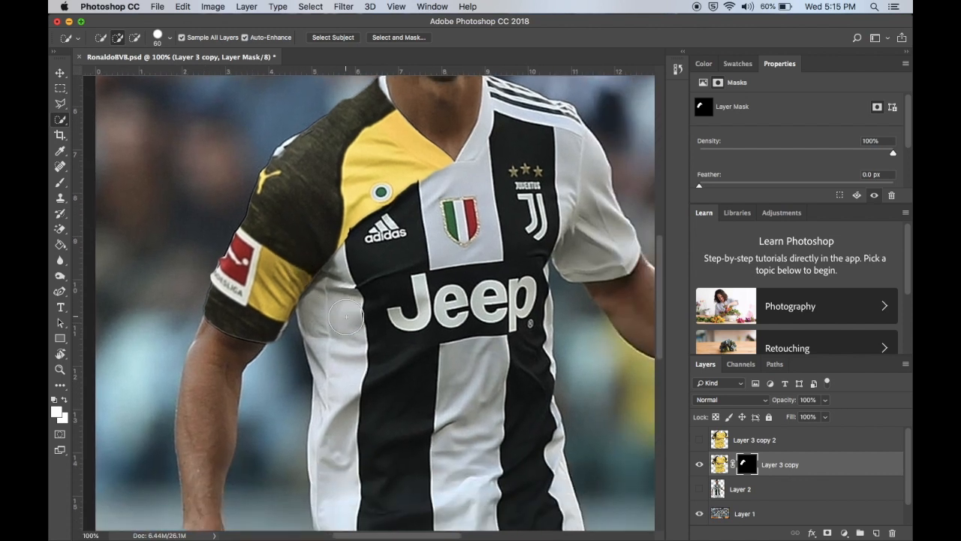
scroll(346, 316, "right", 4)
scroll(346, 316, "up", 2)
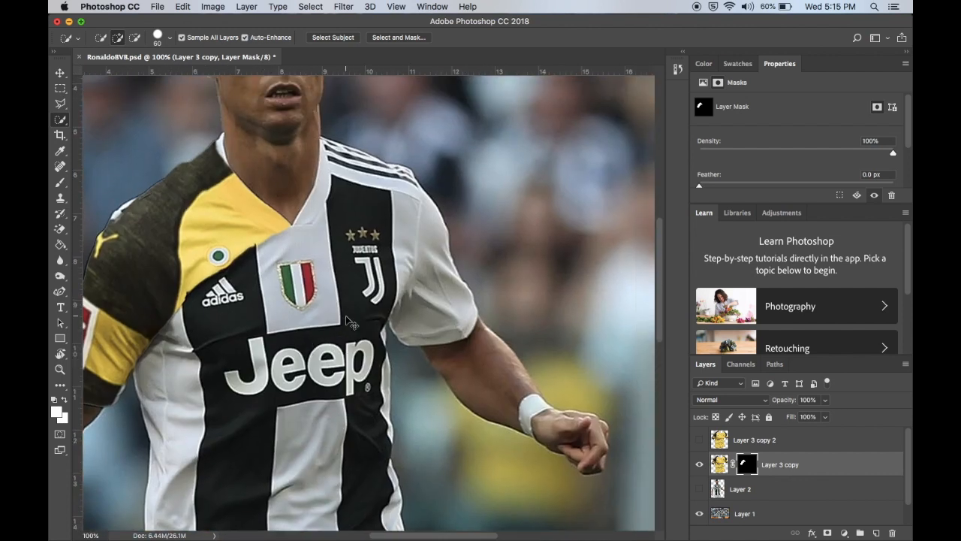
key("super+minus")
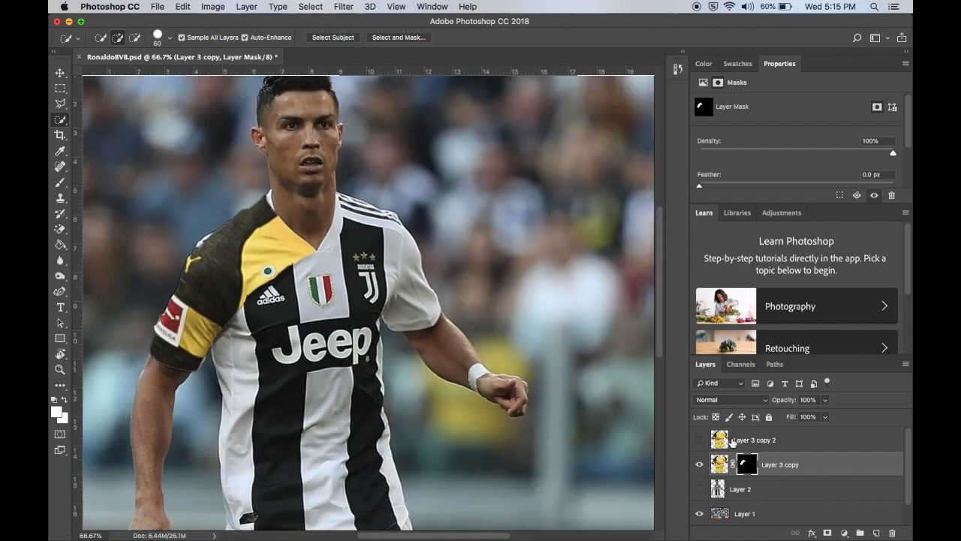
- Show Layer 3 copy 2, shift it aside and duplicate it, keeping the duplicate hidden as a spare
left_click(732, 443)
left_click(700, 440)
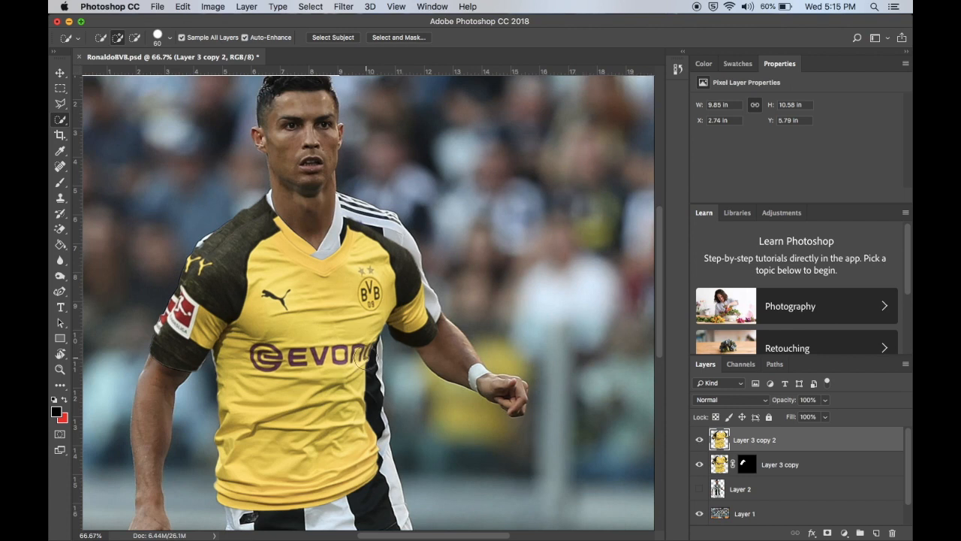
key("v")
mouse_move(310, 359)
left_mouse_down()
mouse_move(392, 398)
mouse_move(354, 339)
left_mouse_up()
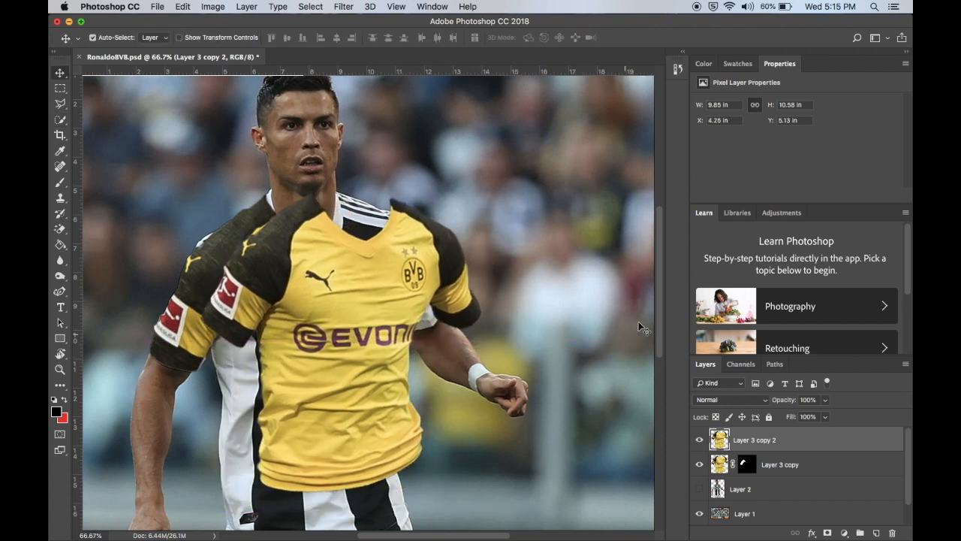
key("super+j")
left_click(701, 440)
left_click(755, 464)
- Move the Layer 3 copy 2 shirt over Ronaldo's torso and enlarge it to about 110%
left_click_drag(268, 309, 312, 300)
key("super+t")
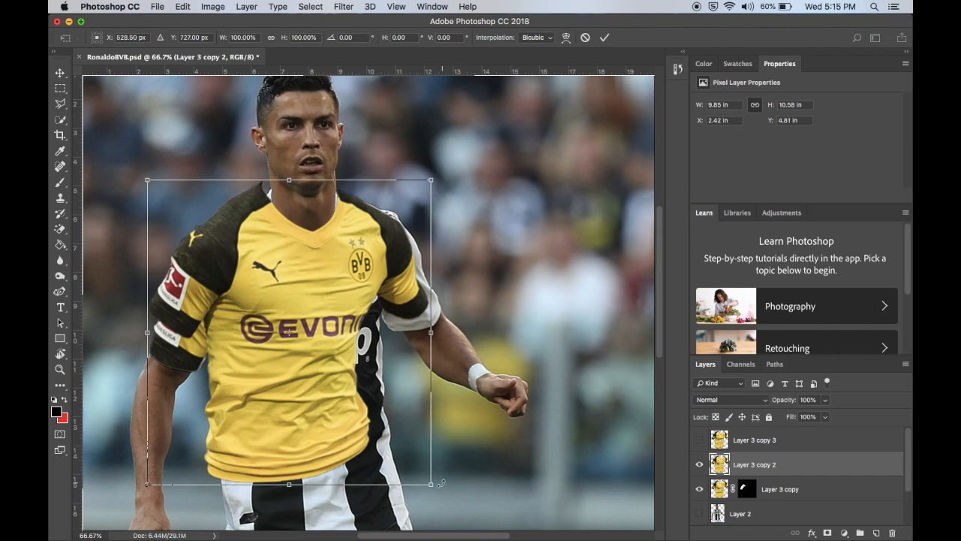
left_click_drag(431, 484, 461, 508)
left_click_drag(394, 258, 371, 258)
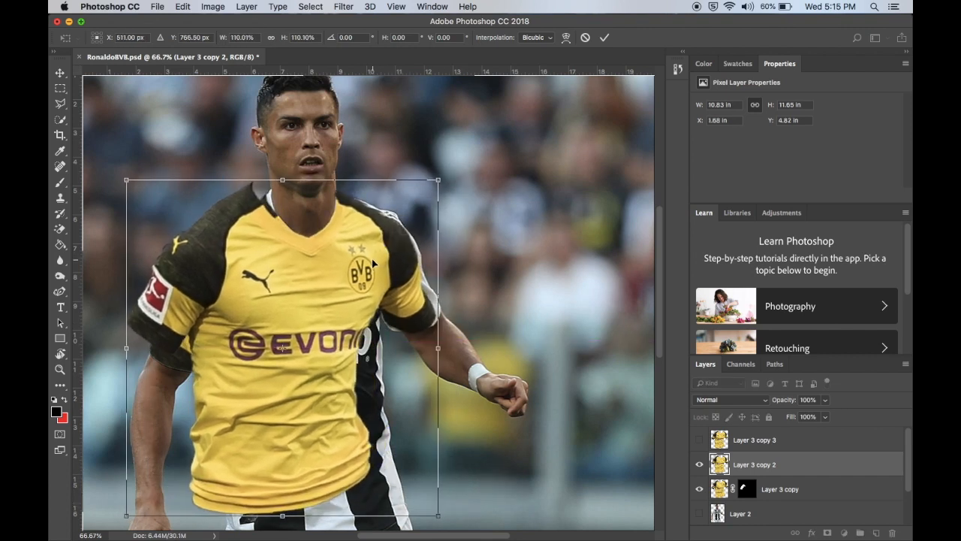
key("Return")
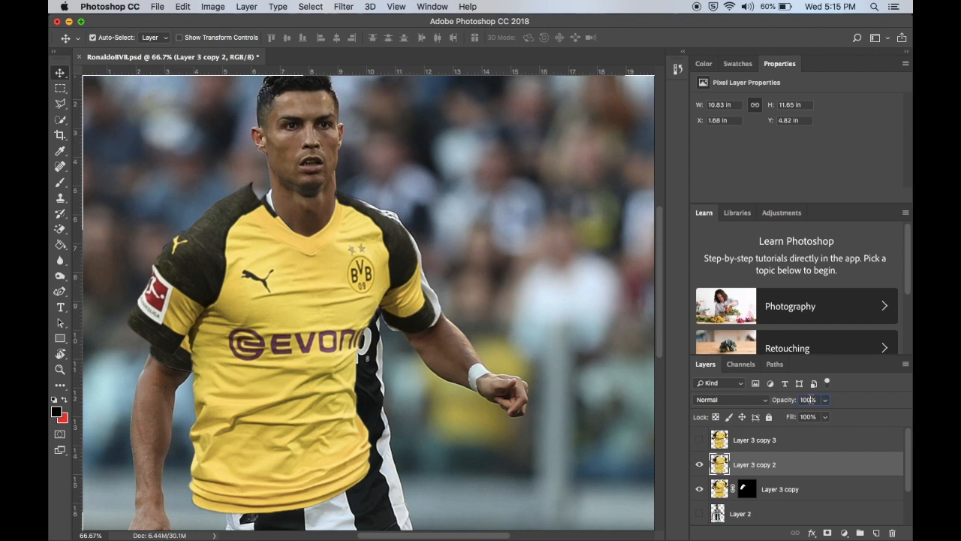
- Set Layer 3 copy 2's opacity to 50% and shift it in small increments to align with the Juventus jersey's chest and left sleeve
type("50")
key("Return")
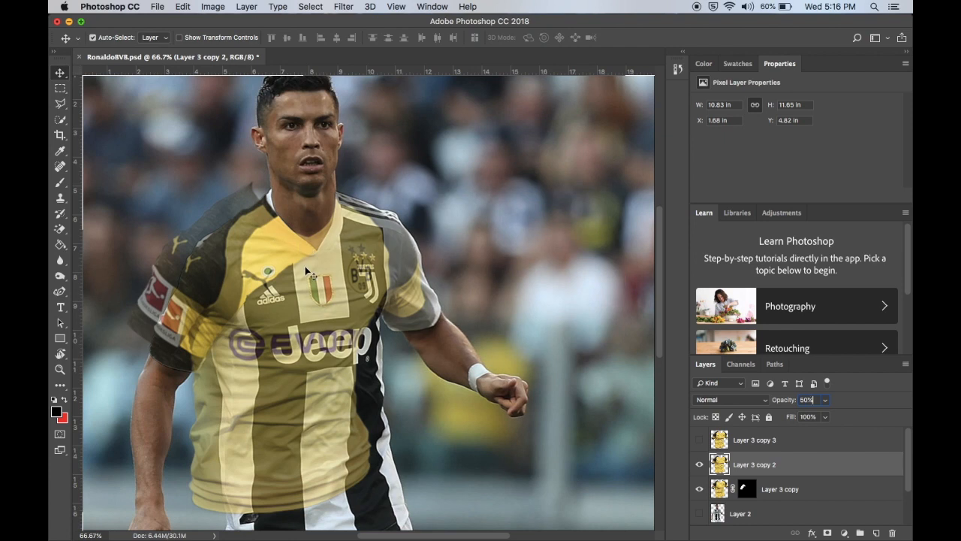
left_click_drag(306, 270, 312, 263)
key("Down")
key("Down")
key("Down")
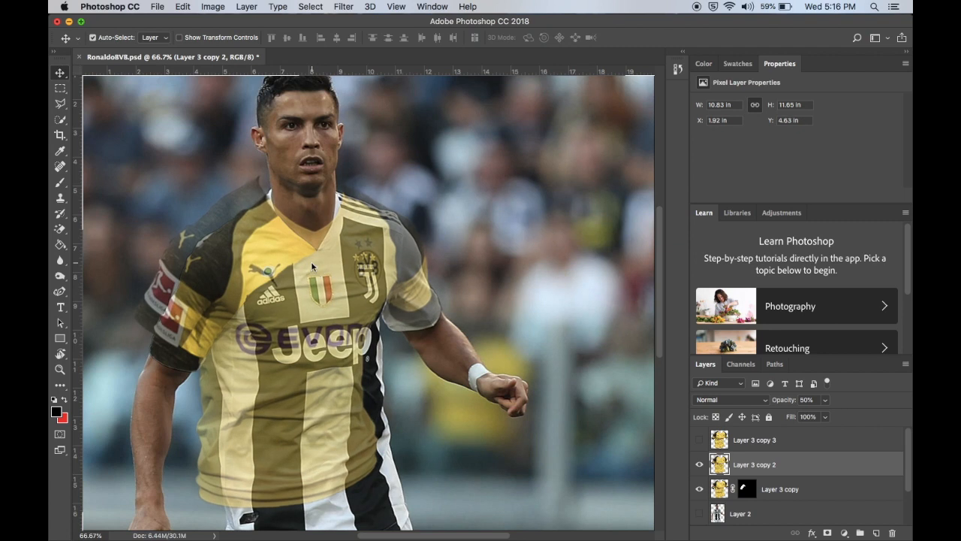
key("Down")
key("Down")
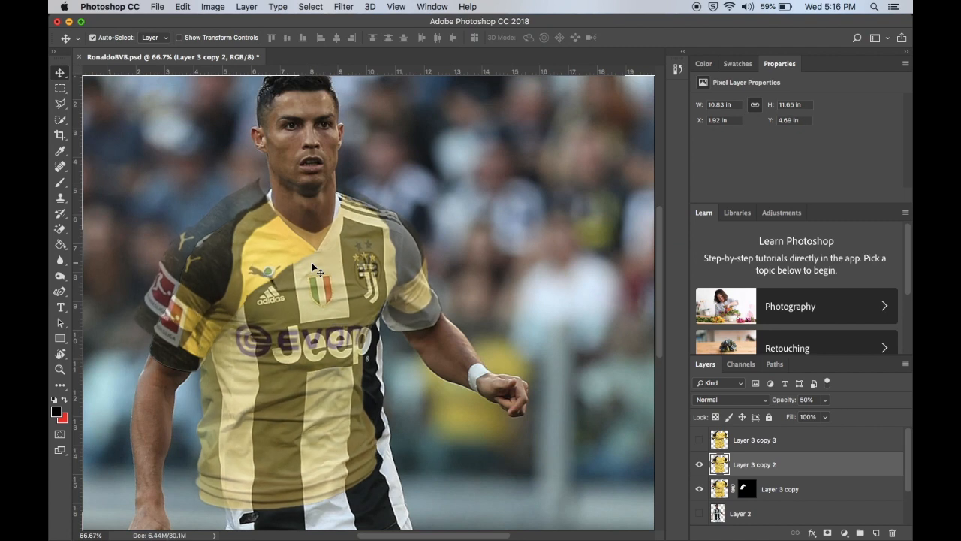
key("Left")
key("Left")
key("Left")
key("Left")
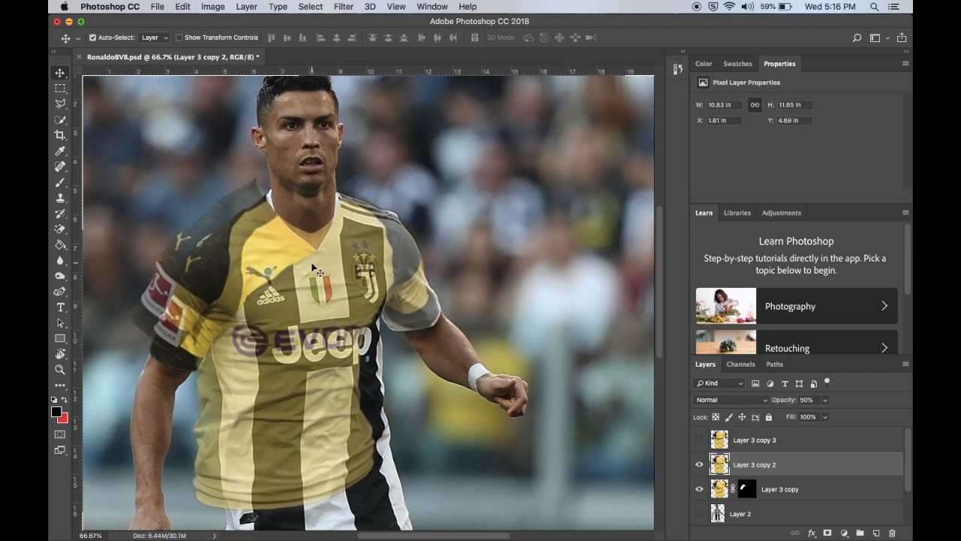
key("Left")
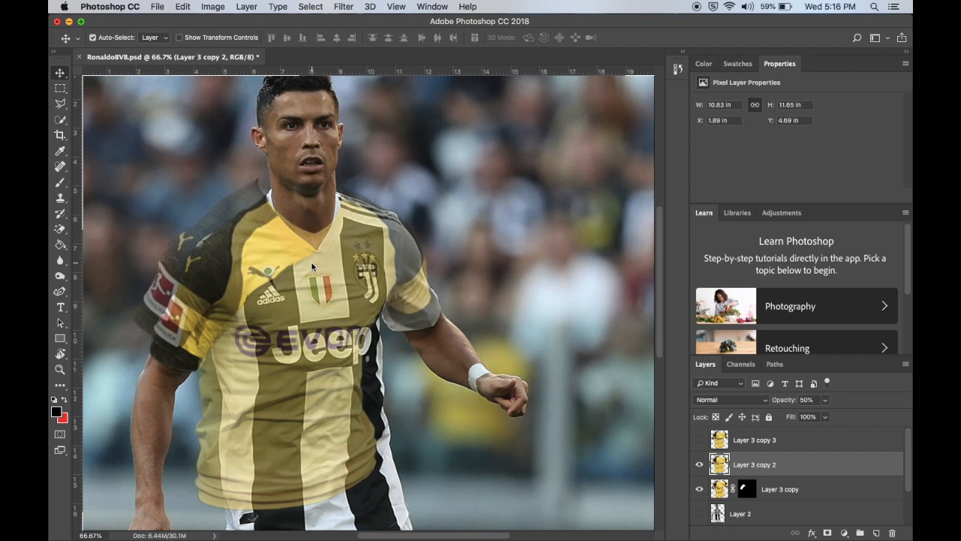
key("Left")
key("Left")
key("Left")
key("Left")
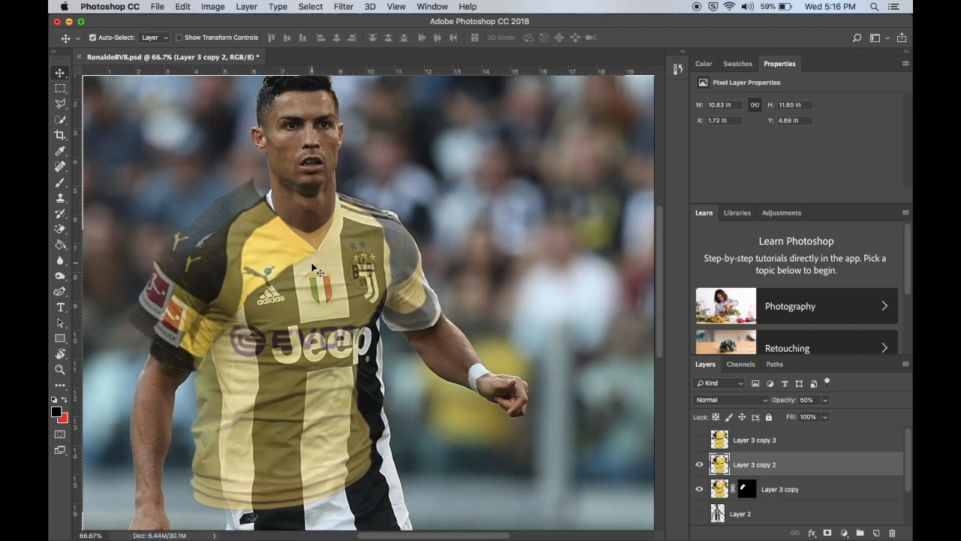
- Enlarge the half-transparent Layer 3 copy 2 shirt to about 11.46 × 12.32 in and reposition it over Ronaldo's left sleeve
key("ctrl+t")
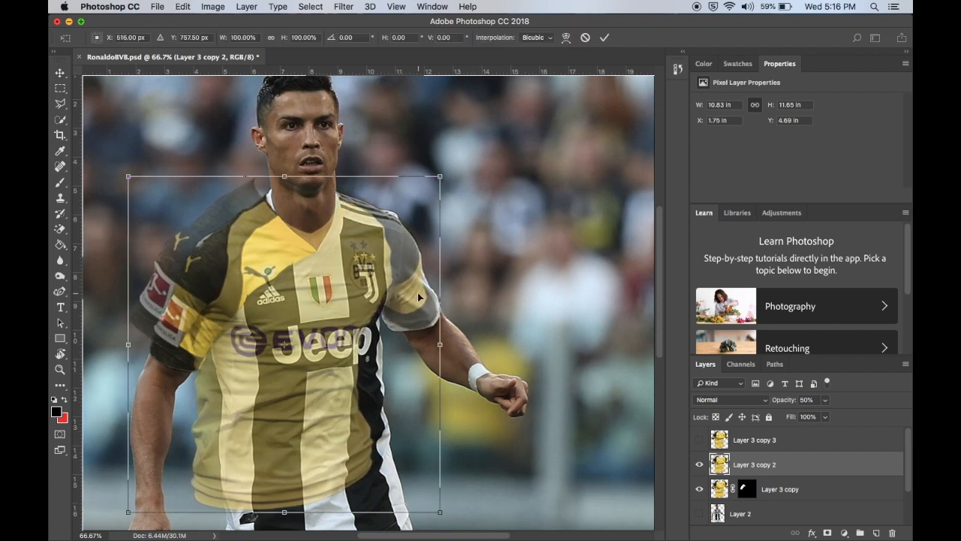
left_click_drag(440, 510, 446, 511)
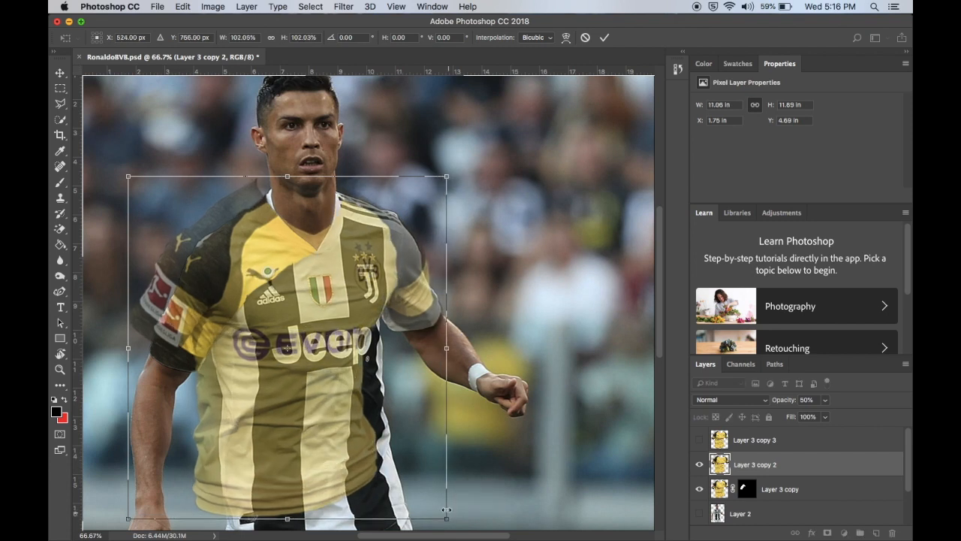
left_click_drag(409, 299, 402, 301)
key("ctrl+minus")
key("ctrl+minus")
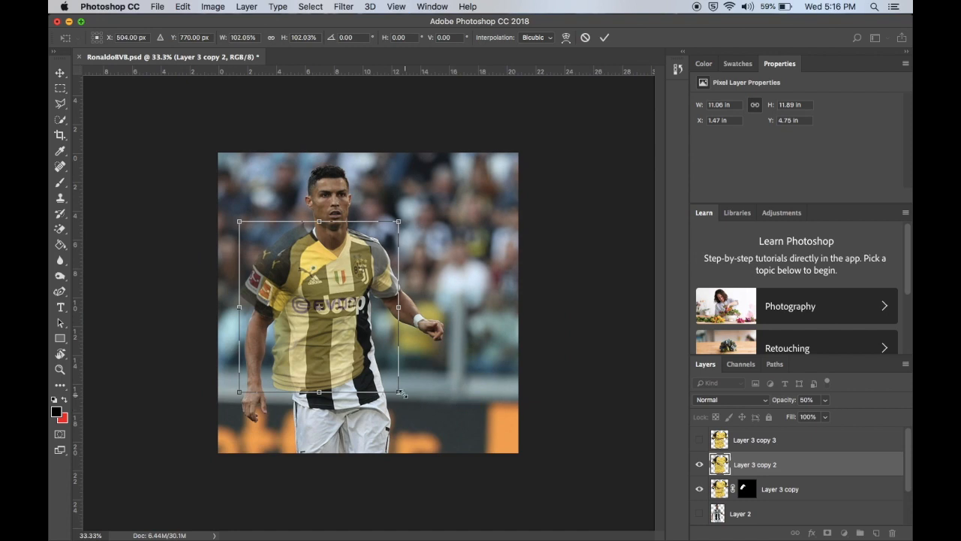
left_click_drag(400, 392, 406, 400)
left_click_drag(376, 276, 380, 278)
key("Return")
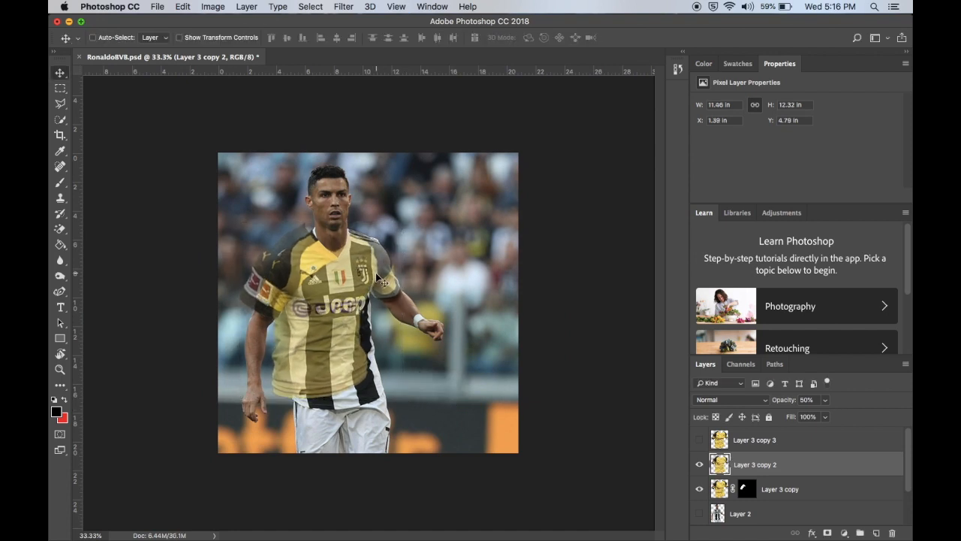
- Fine-tune Layer 3 copy 2's position so its sleeve edge lines up with Ronaldo's left Juventus sleeve
key("ctrl+plus")
key("ctrl+plus")
key("ctrl+plus")
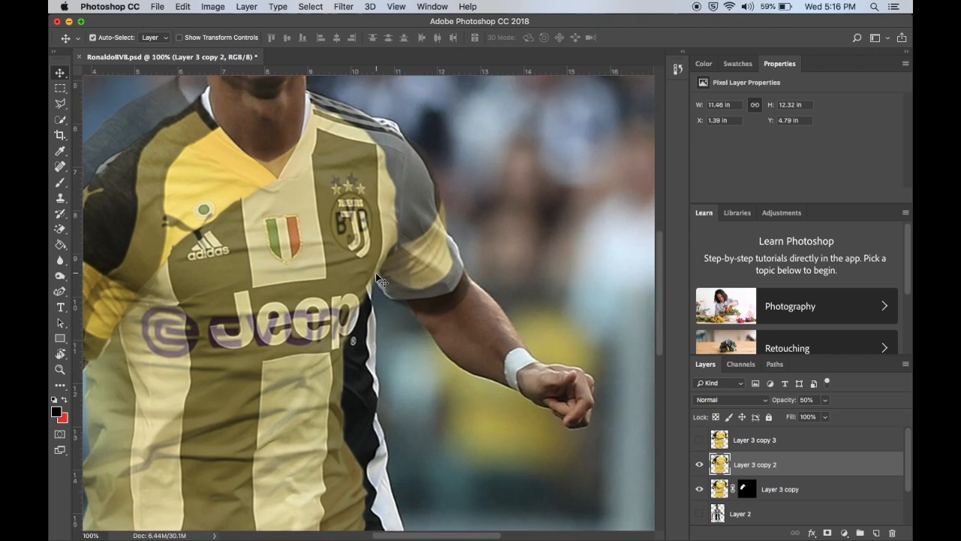
key("Up")
key("Up")
key("Up")
key("Up")
key("Up")
key("Up")
key("Up")
key("Up")
key("Up")
key("Up")
key("Up")
key("Up")
key("Up")
key("Up")
key("Up")
key("Up")
key("Up")
key("Up")
key("Up")
mouse_move(458, 252)
left_mouse_down()
mouse_move(431, 256)
mouse_move(446, 251)
mouse_move(456, 264)
mouse_move(453, 249)
mouse_move(452, 265)
left_mouse_up()
key("Right")
key("Right")
key("Right")
key("Down")
key("Down")
- Start a free transform on Layer 3 copy 2 and switch it to Warp mode
key("ctrl+t")
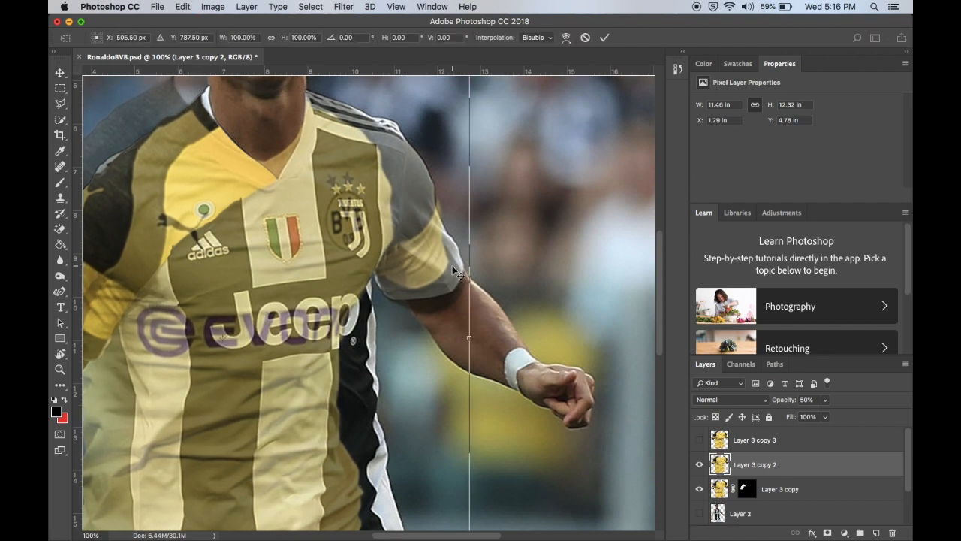
key("super+minus")
key("super+minus")
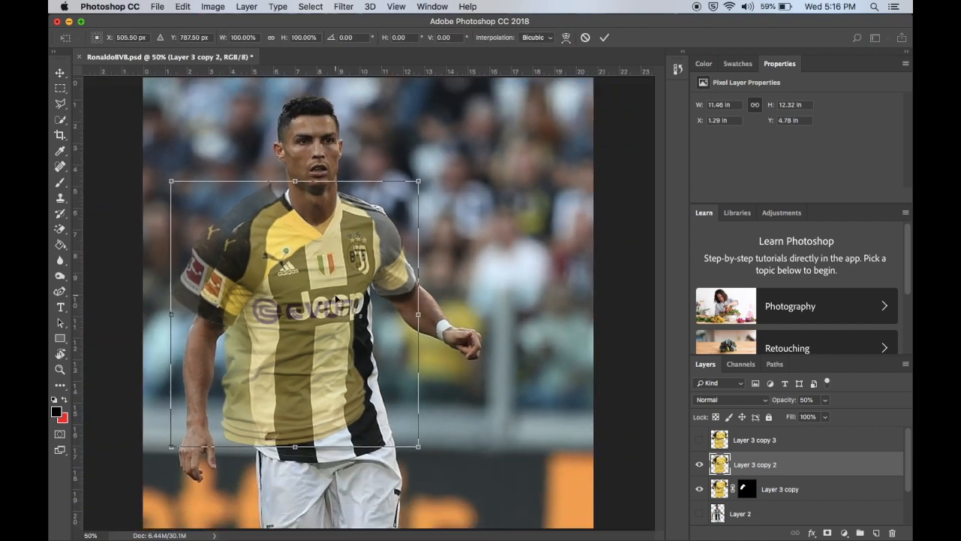
right_click(336, 294)
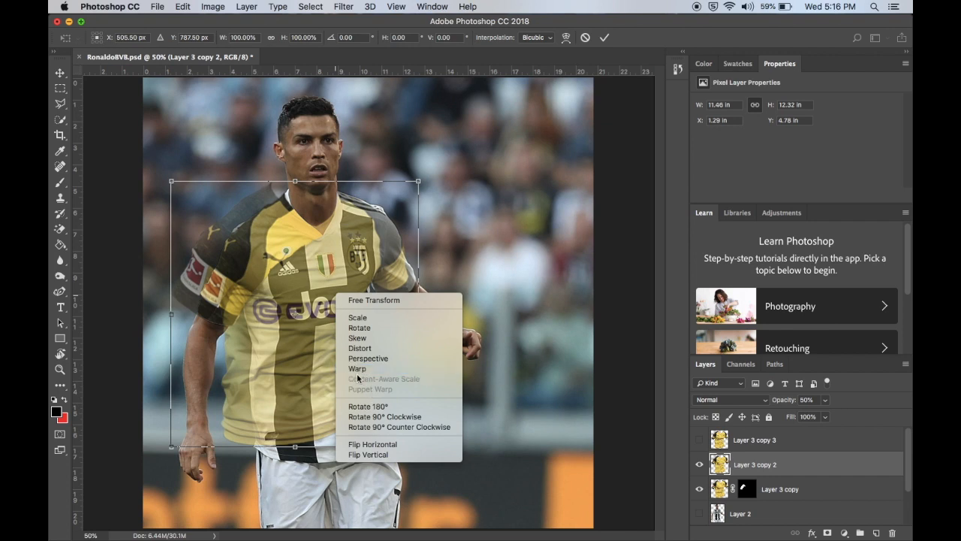
left_click(454, 250)
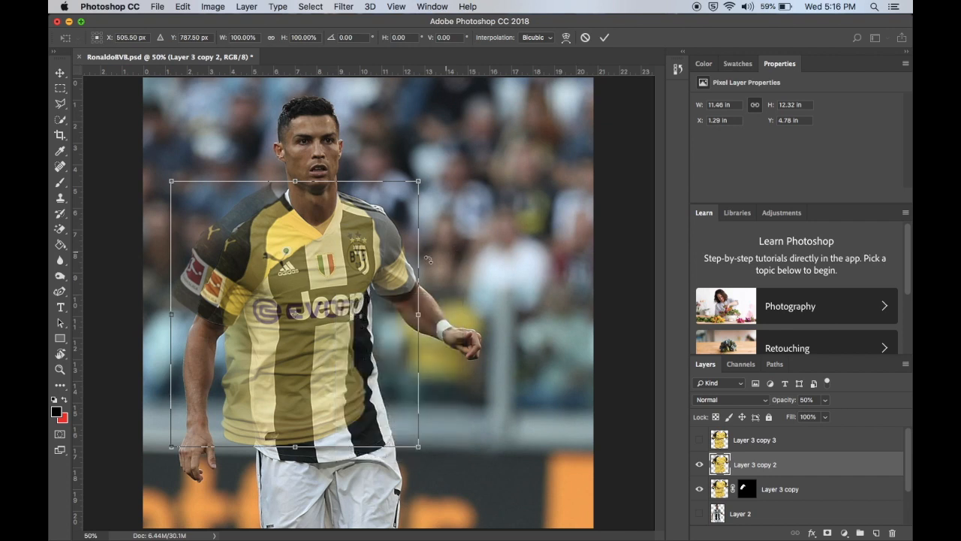
right_click(350, 300)
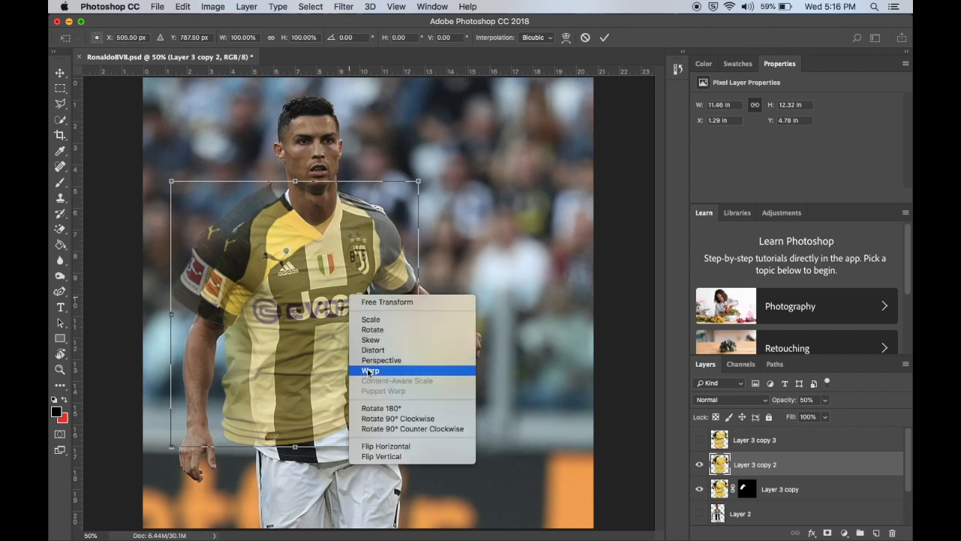
left_click(448, 227)
left_click(157, 6)
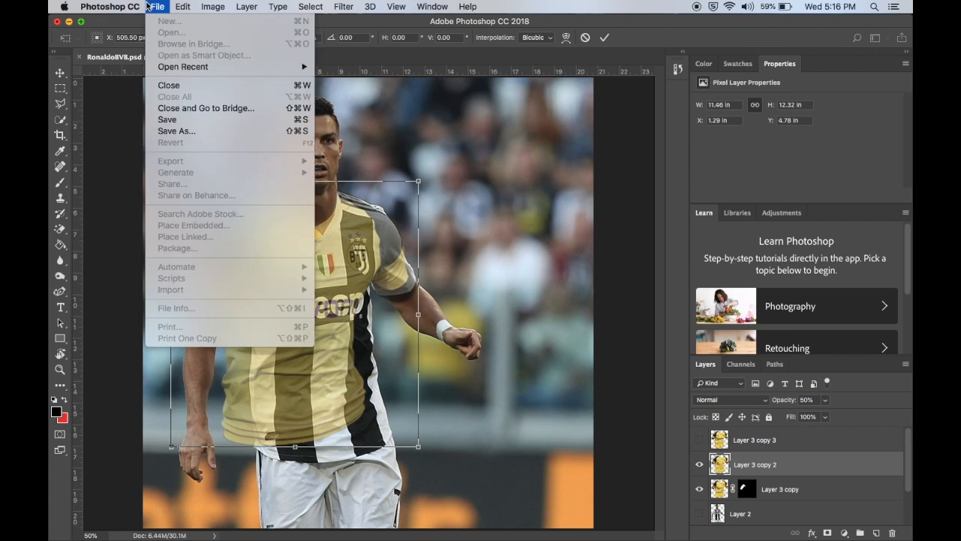
mouse_move(179, 7)
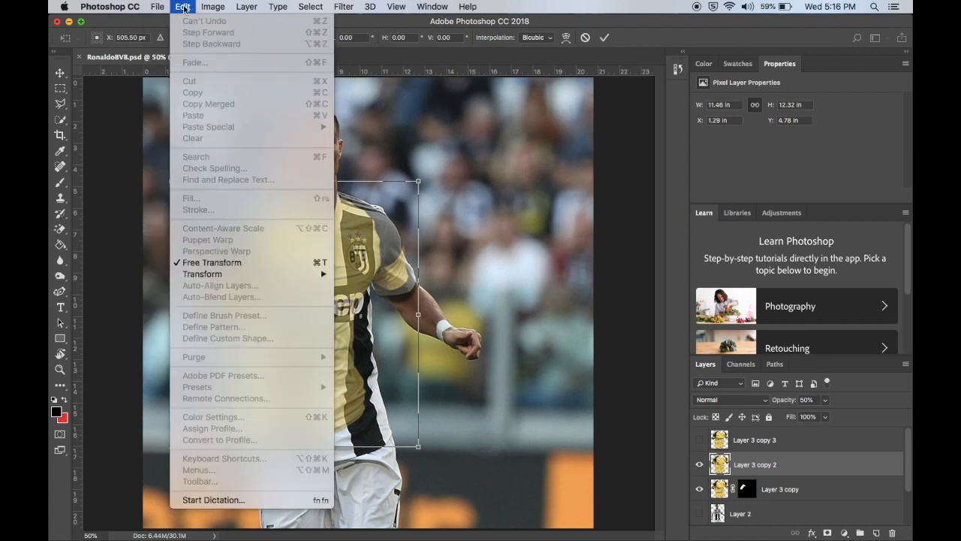
mouse_move(258, 277)
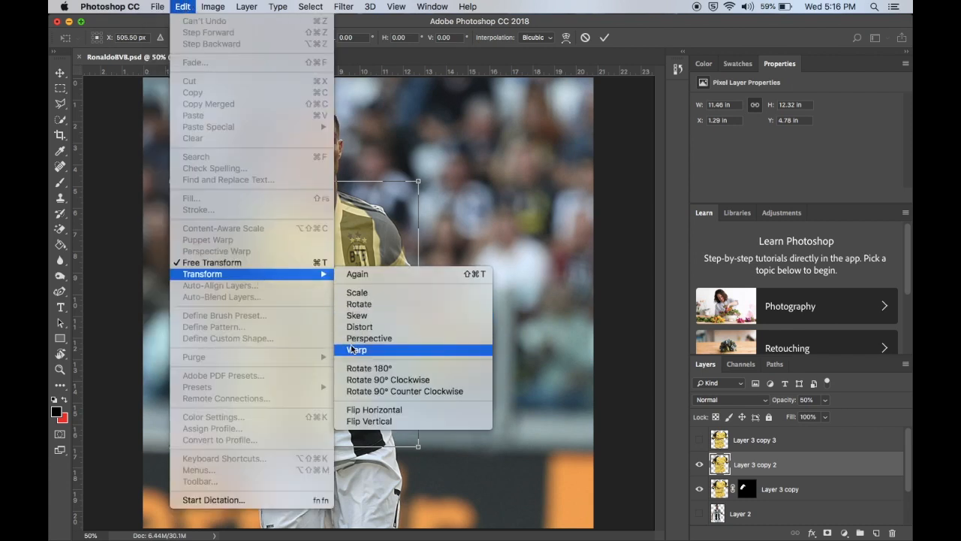
left_click(353, 350)
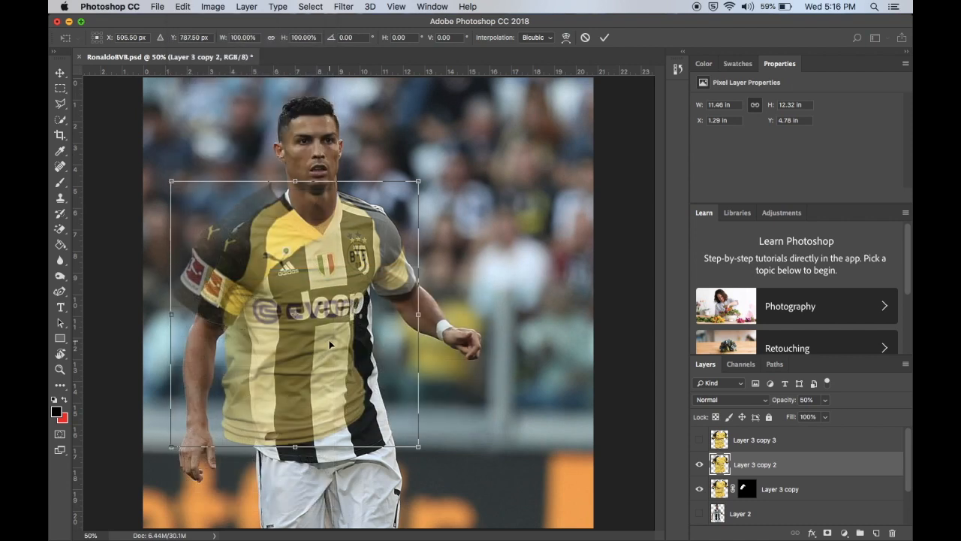
right_click(329, 345)
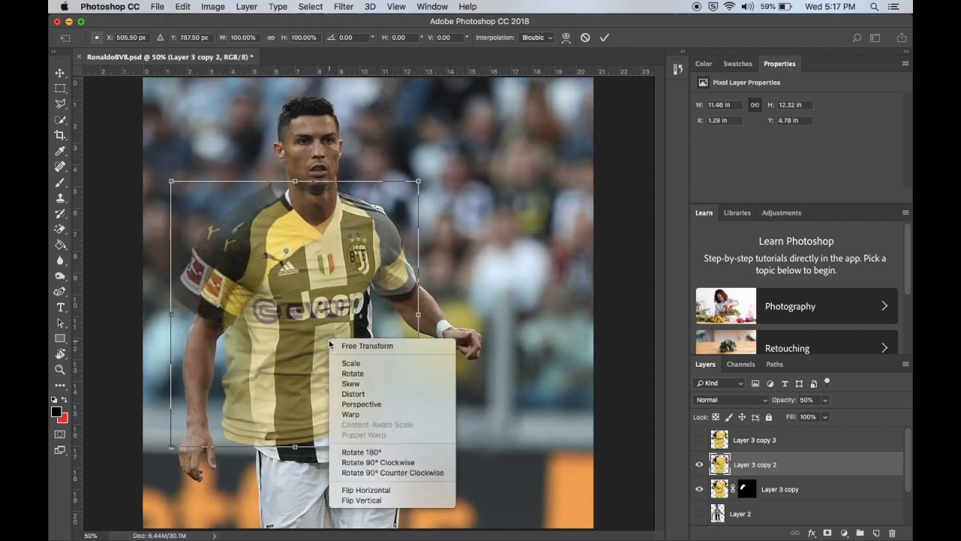
left_click(365, 414)
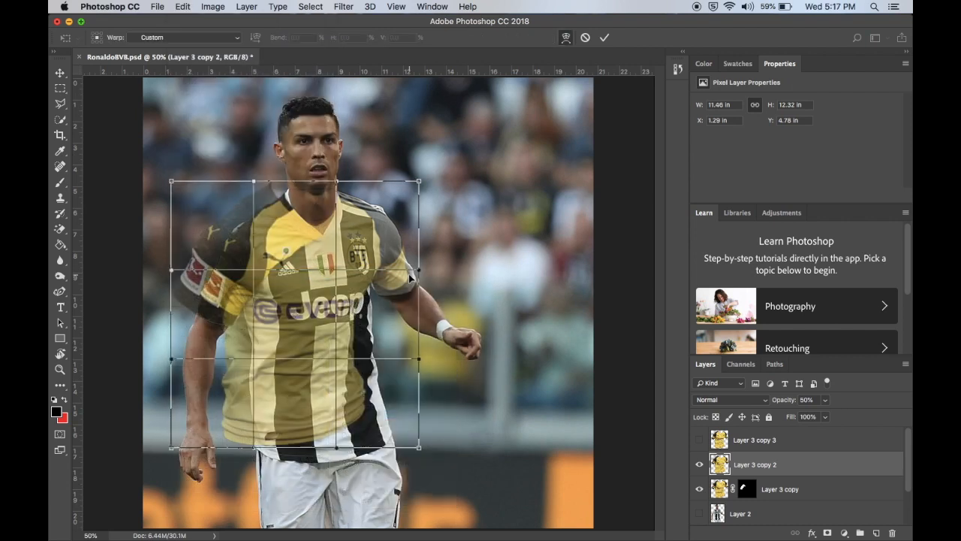
- Warp the half-transparent Layer 3 copy 2 shirt so its chest and sleeve follow the contour of Ronaldo's left Juventus sleeve
key("super+plus")
left_click_drag(379, 279, 372, 280)
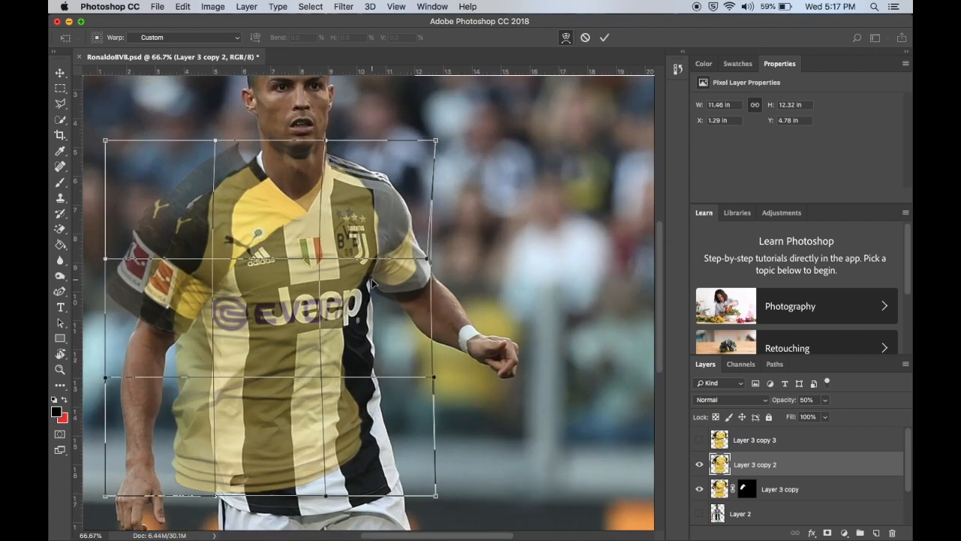
left_click_drag(420, 256, 425, 251)
mouse_move(386, 281)
left_mouse_down()
mouse_move(377, 279)
mouse_move(414, 257)
mouse_move(376, 276)
left_mouse_up()
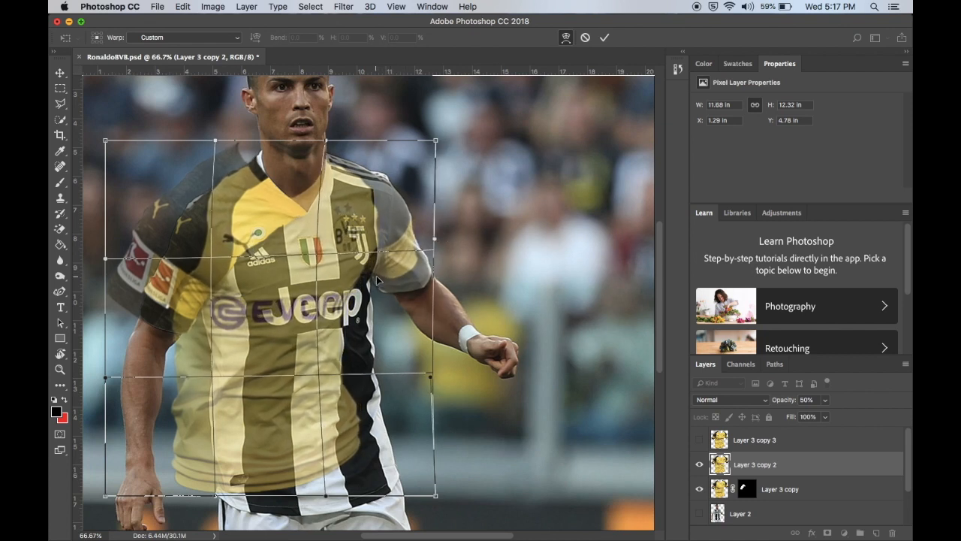
left_click_drag(372, 255, 410, 252)
left_click_drag(384, 272, 387, 197)
left_click_drag(393, 289, 393, 294)
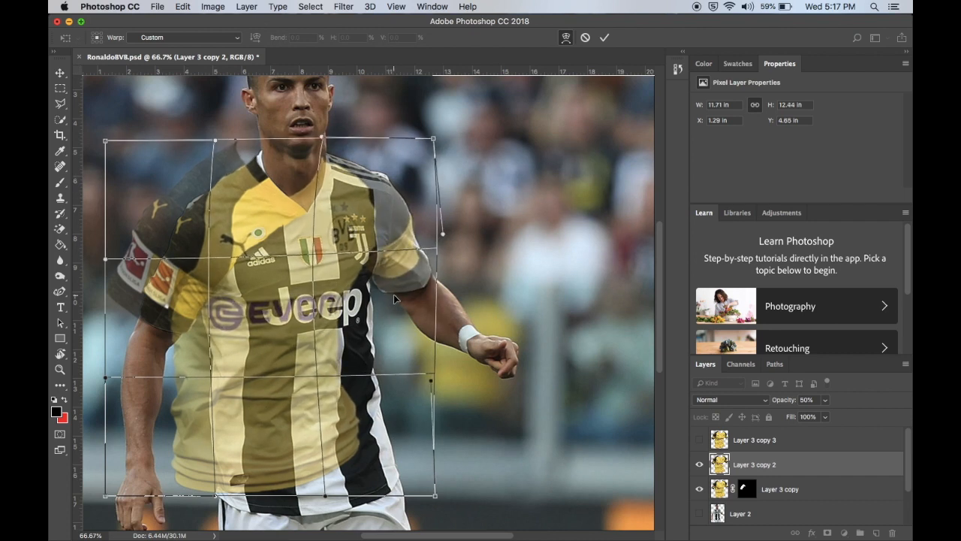
key("Return")
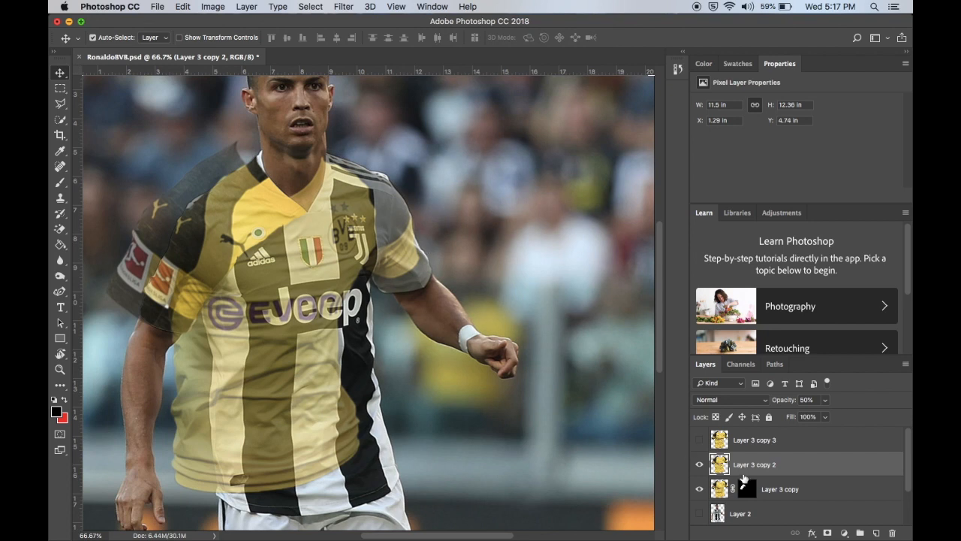
- Select Layer 2 and make it visible, then hide Layer 3 copy 2 to expose the Juventus jersey
left_click(752, 515)
left_click(700, 513)
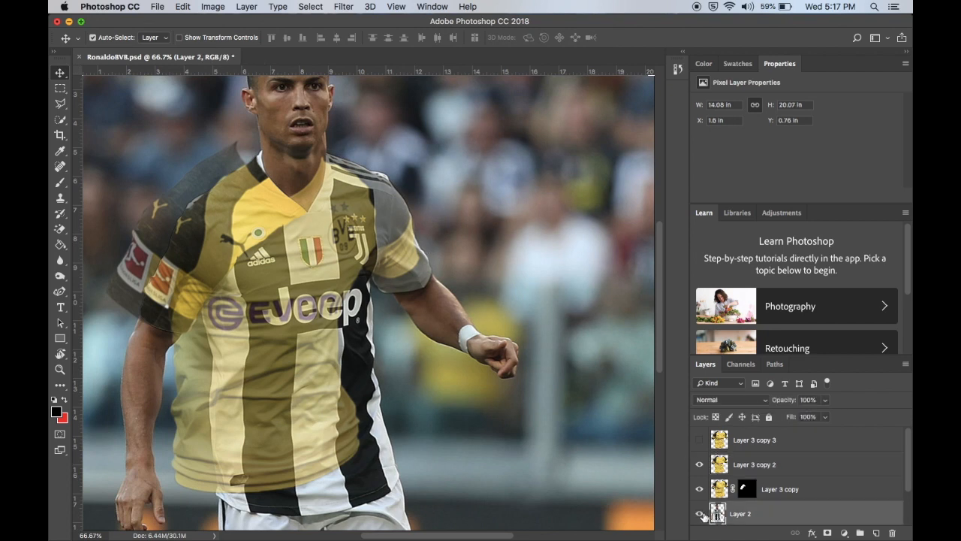
scroll(771, 511, "down", 2)
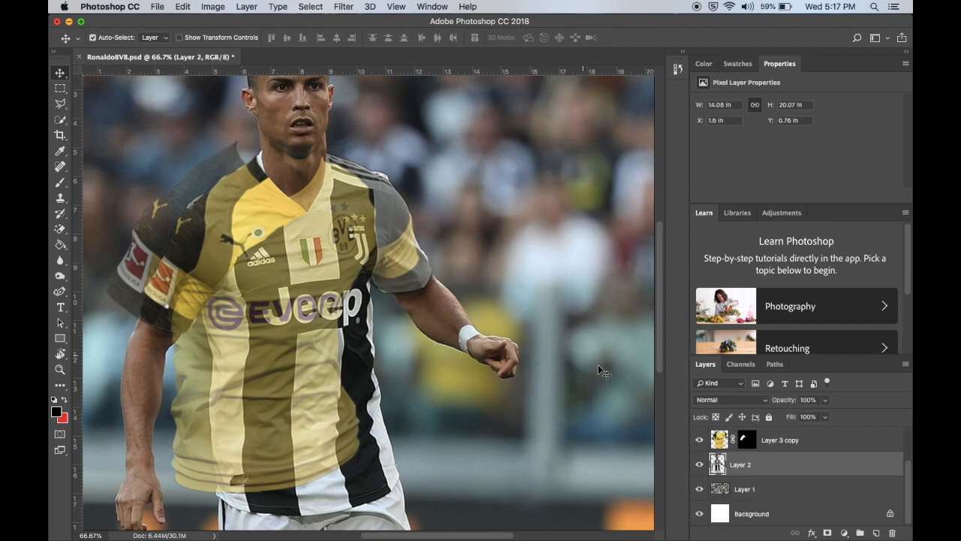
scroll(709, 455, "up", 2)
left_click(699, 440)
left_click(700, 441)
left_click(700, 464)
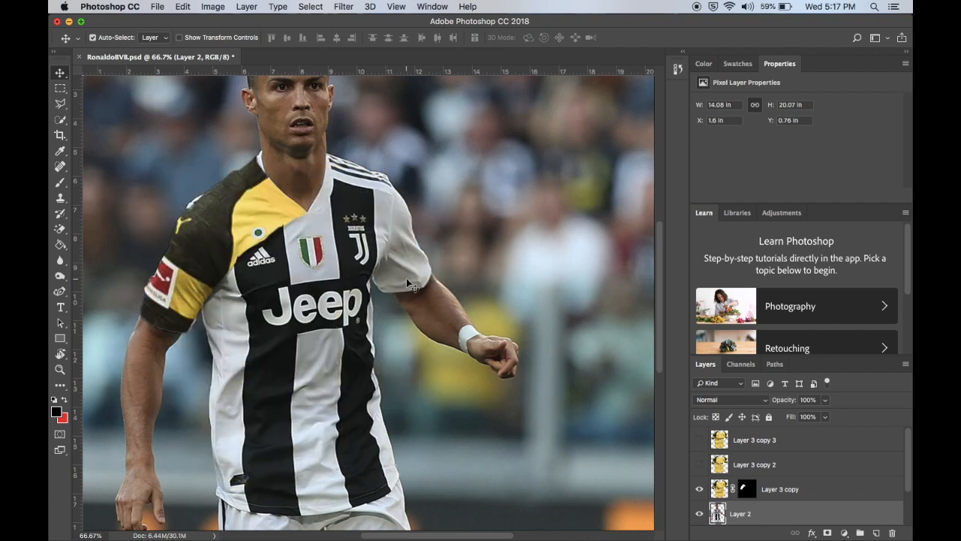
- Quick-select the jersey's left sleeve, shoulder and the chest stripe with the Juventus crest on Layer 2
left_click(60, 120)
left_click_drag(402, 265, 356, 190)
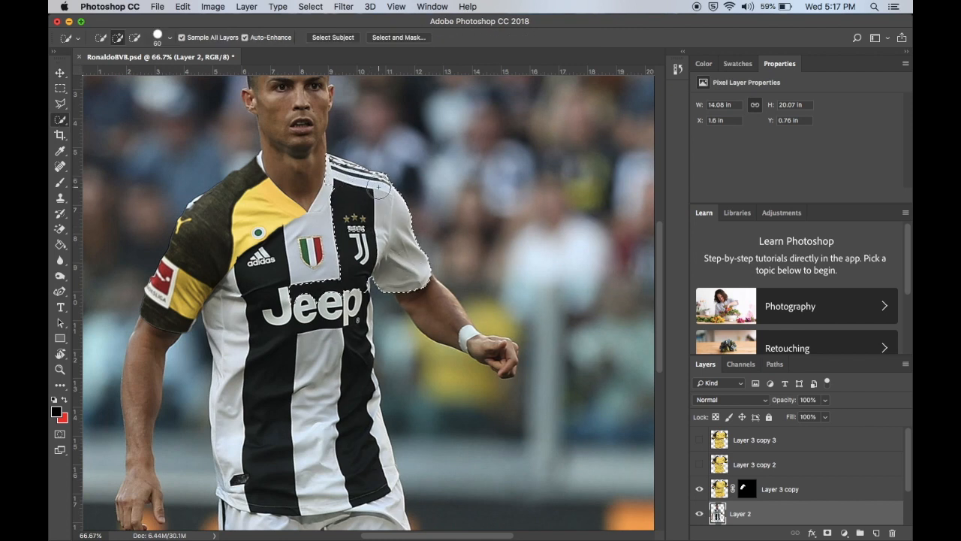
left_click(698, 464)
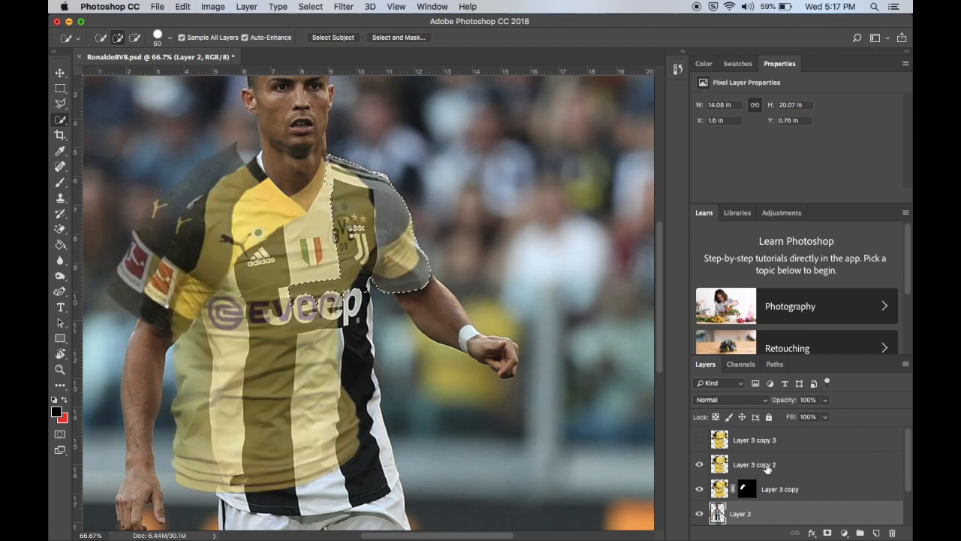
left_click(699, 464)
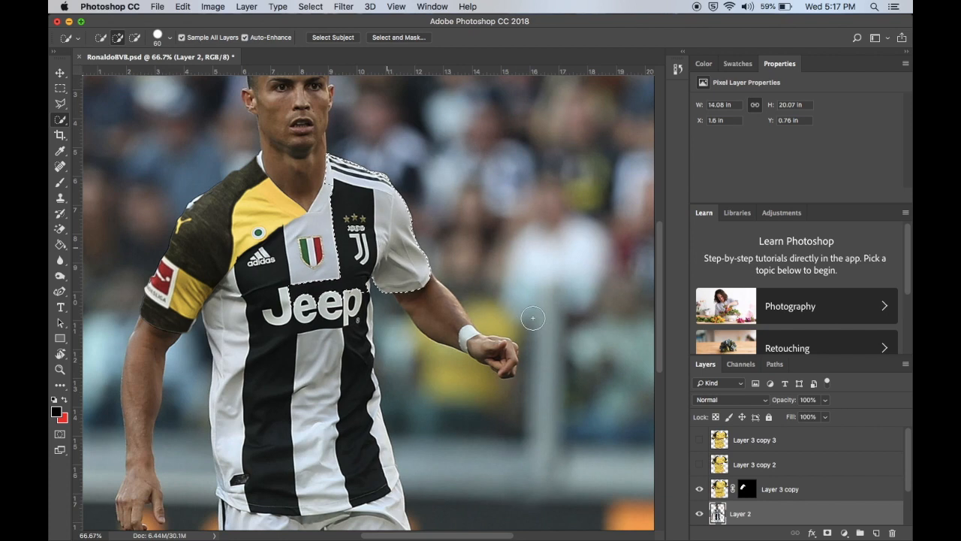
- Show Layer 3 copy 2 and add a layer mask limiting it to the selected sleeve and chest area
left_click(699, 465)
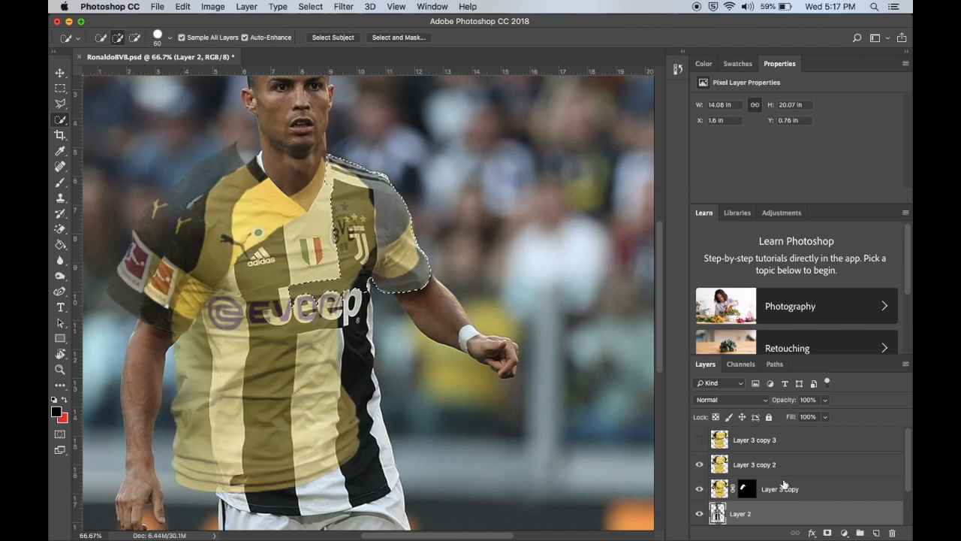
left_click(772, 465)
left_click(826, 533)
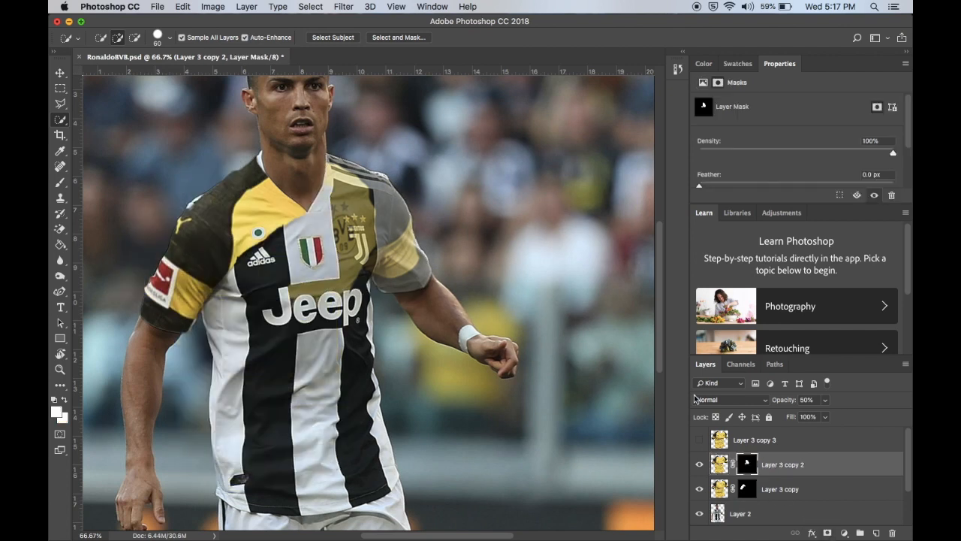
- Invert Layer 3 copy 2's layer mask as a demonstration and invert it back
key("super+i")
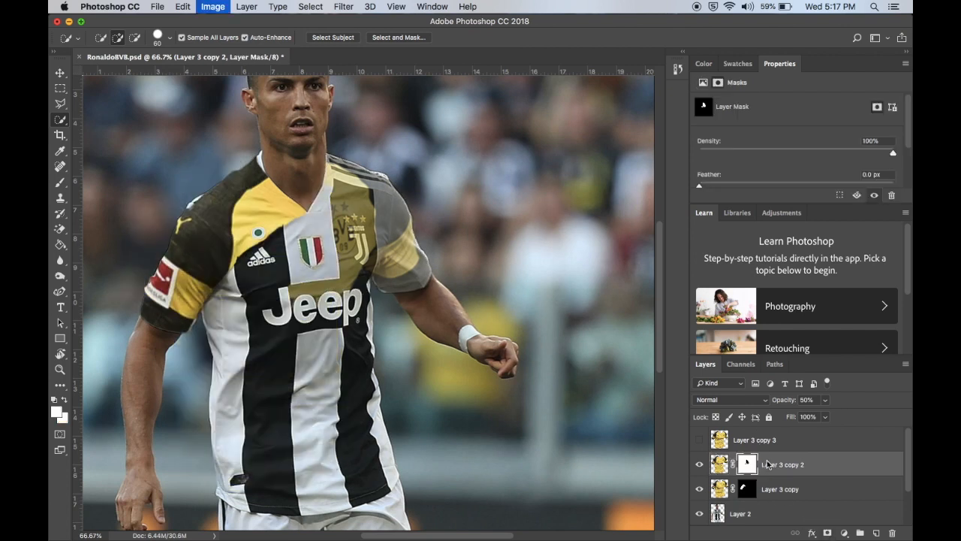
key("super+z")
key("super+i")
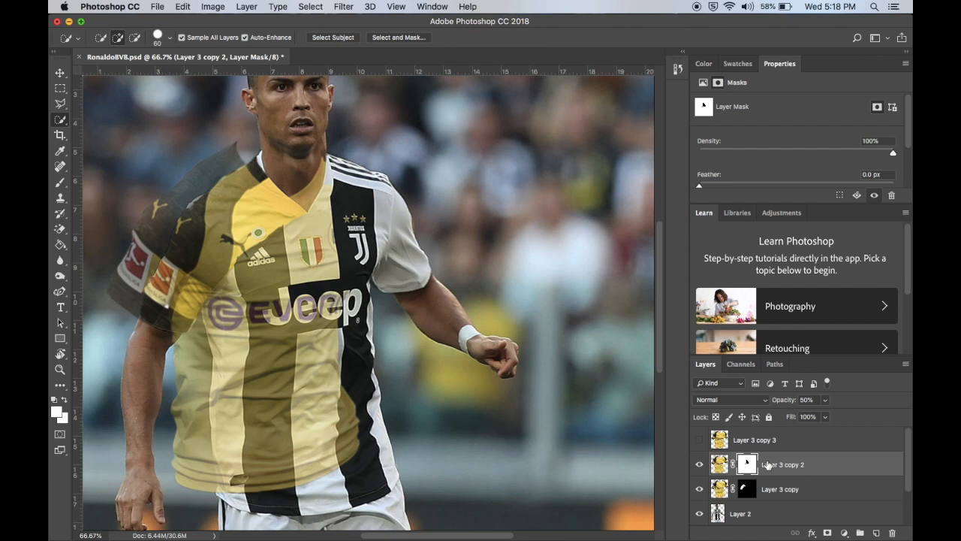
key("super+i")
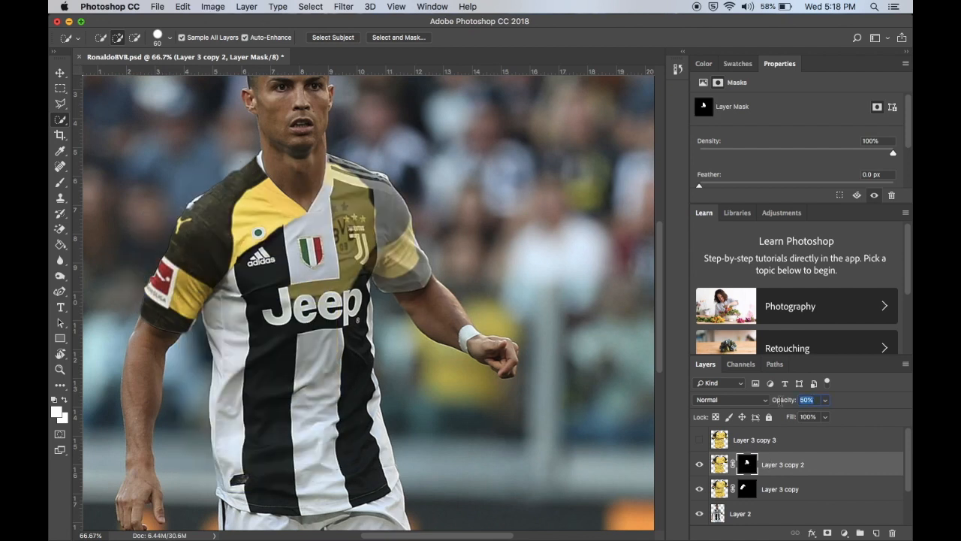
- Set the masked Layer 3 copy 2's opacity to 100%
type("100")
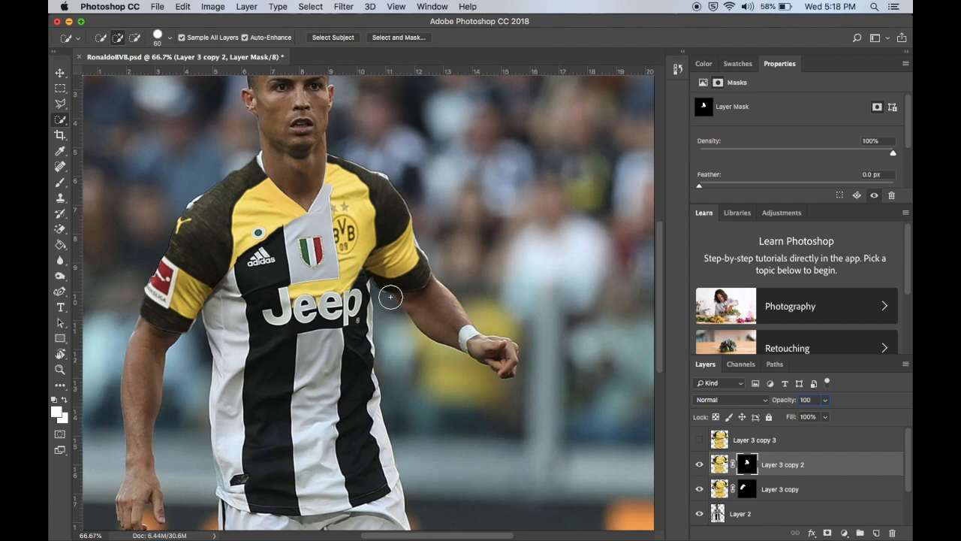
- Show Layer 3 copy 3, duplicate it, and hide the duplicate as a spare shirt
left_click(753, 445)
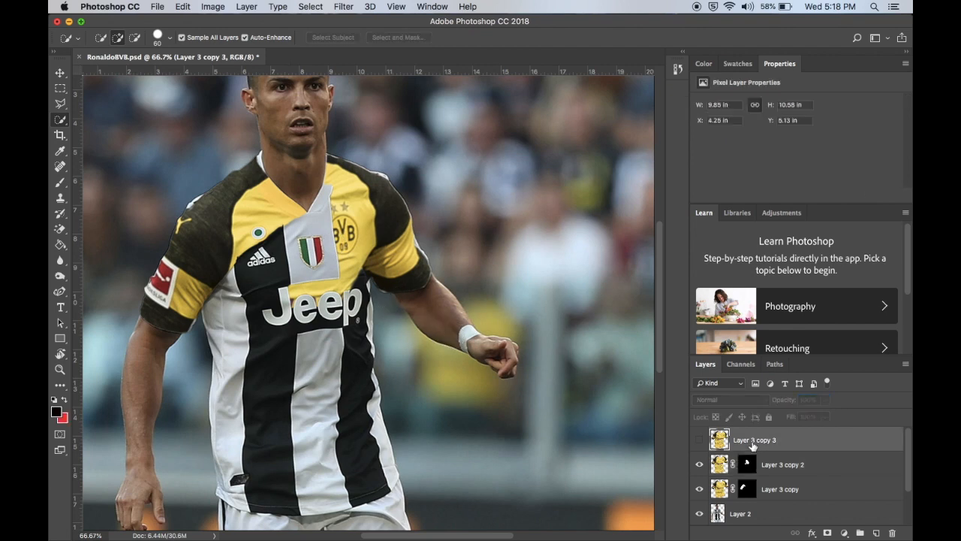
left_click(700, 440)
key("super+j")
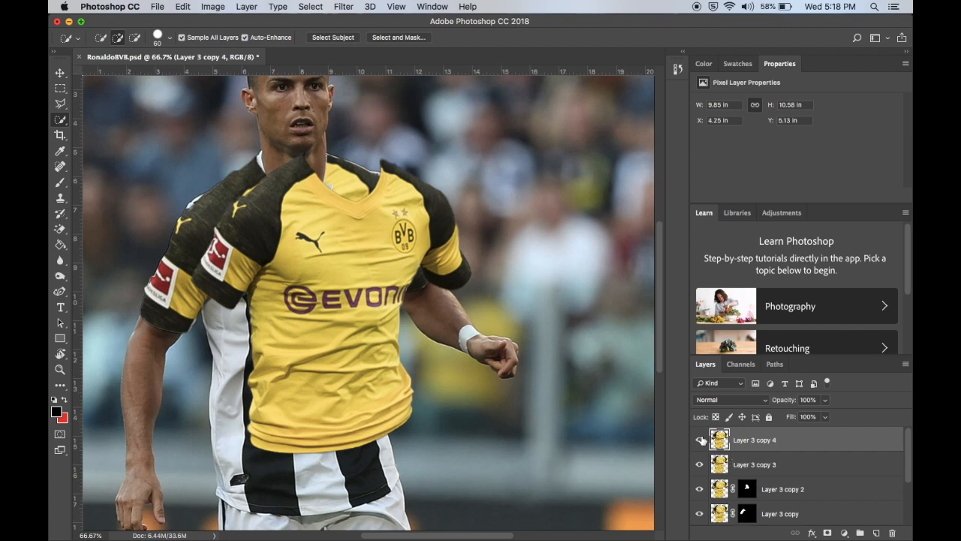
left_click(699, 439)
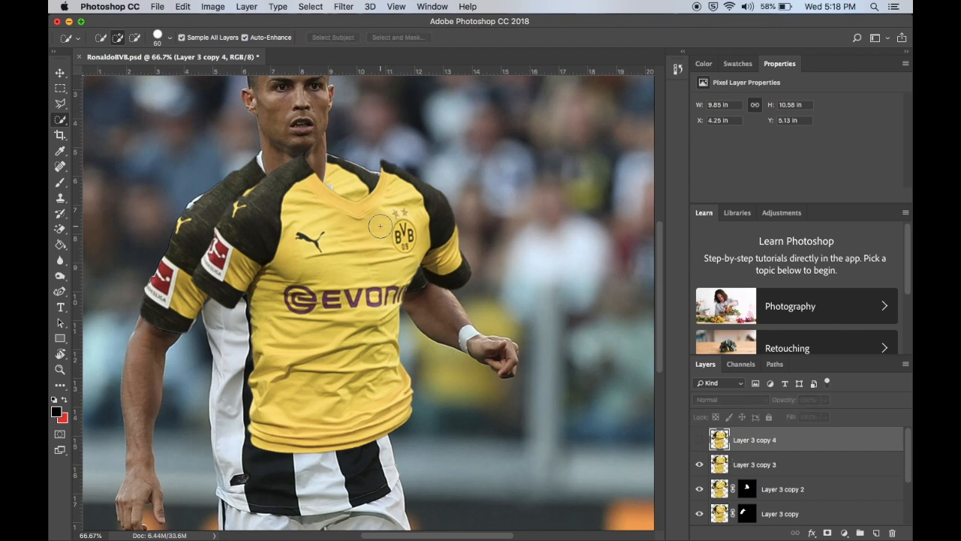
- Move Layer 3 copy 3 over Ronaldo's torso and scale it to about 98%, aligning it with the jersey's collar and shoulders
key("v")
left_click_drag(333, 229, 284, 216)
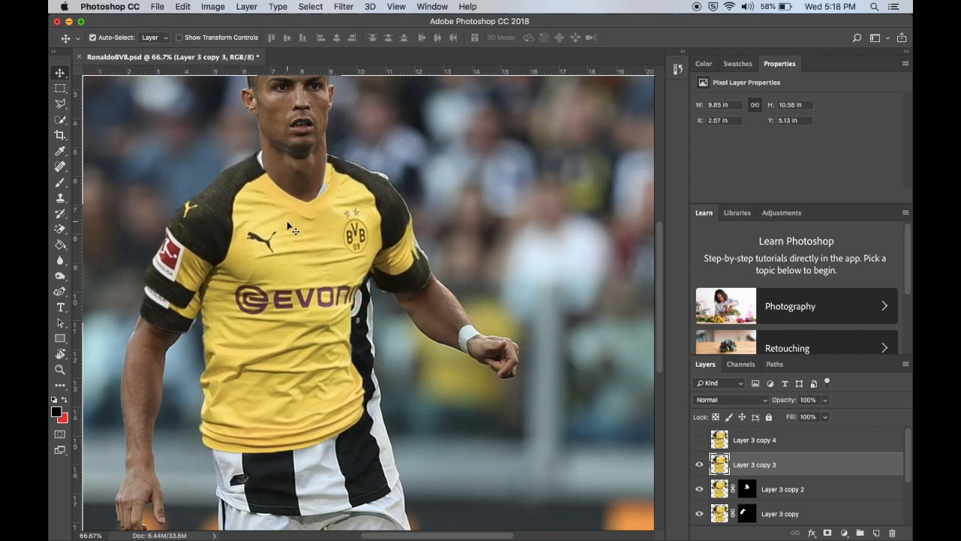
key("super+t")
mouse_move(140, 150)
left_mouse_down()
mouse_move(160, 167)
mouse_move(146, 155)
left_mouse_up()
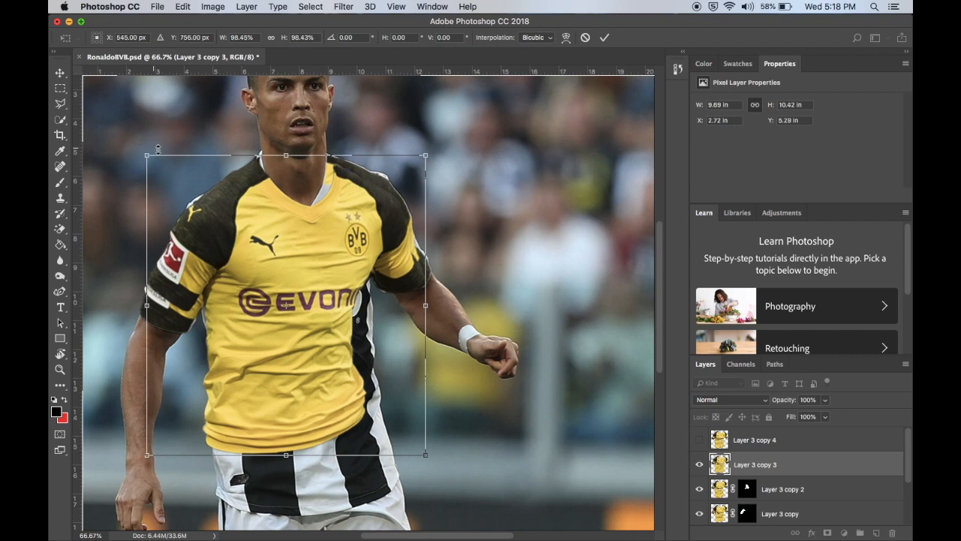
left_click_drag(237, 194, 241, 188)
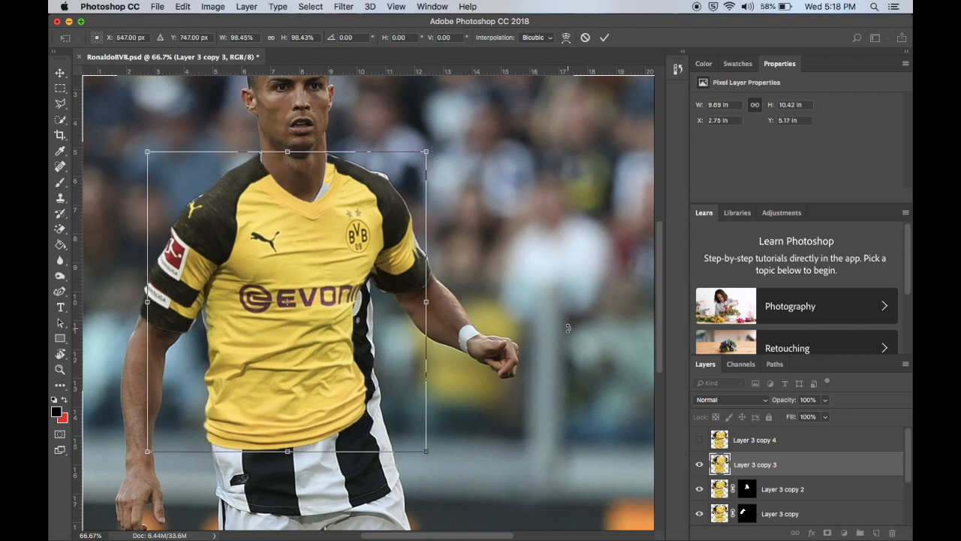
key("Return")
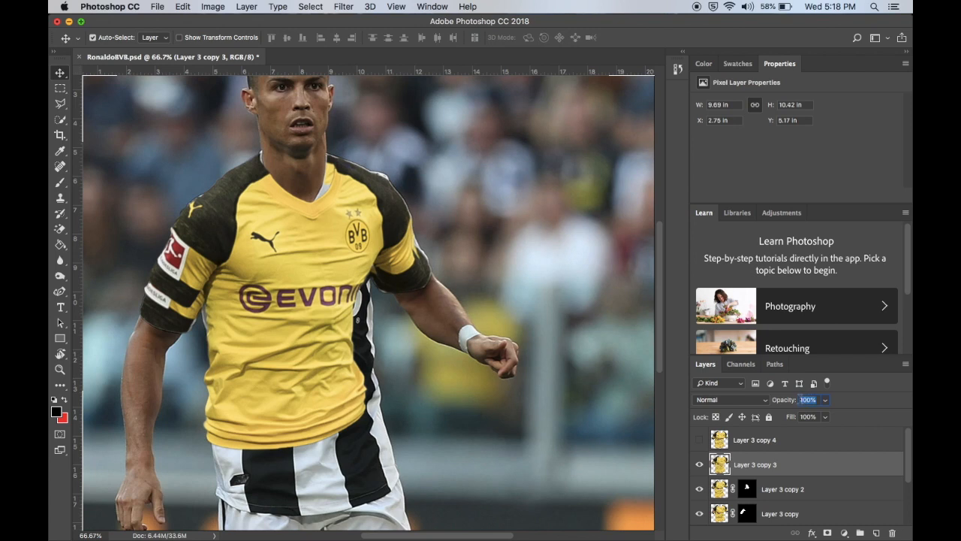
- Set Layer 3 copy 3's opacity to 50%
type("50")
left_click(581, 383)
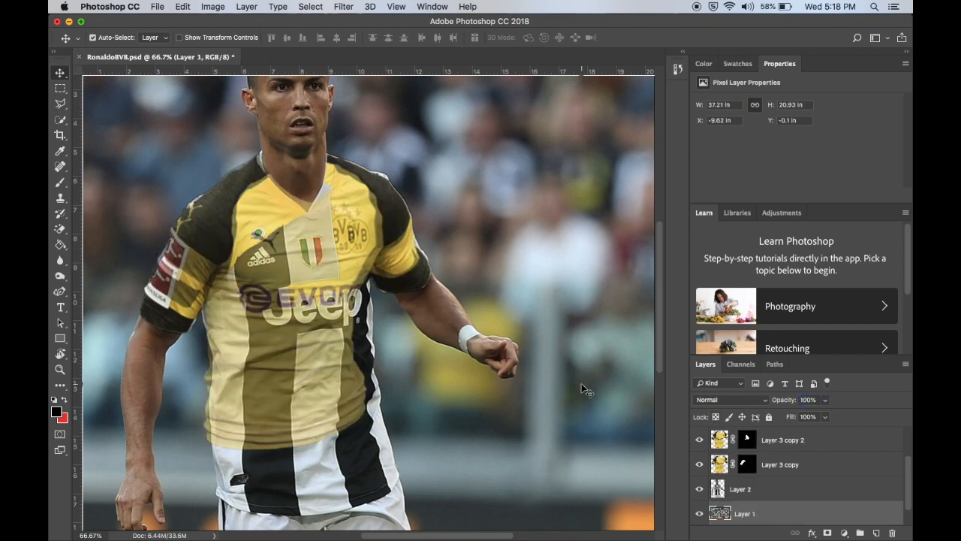
- Nudge Layer 3 copy 3 slightly to line it up with the collar and shoulders of Ronaldo's jersey
left_click_drag(246, 244, 248, 245)
key("Left")
key("Left")
key("Down")
key("Down")
key("Down")
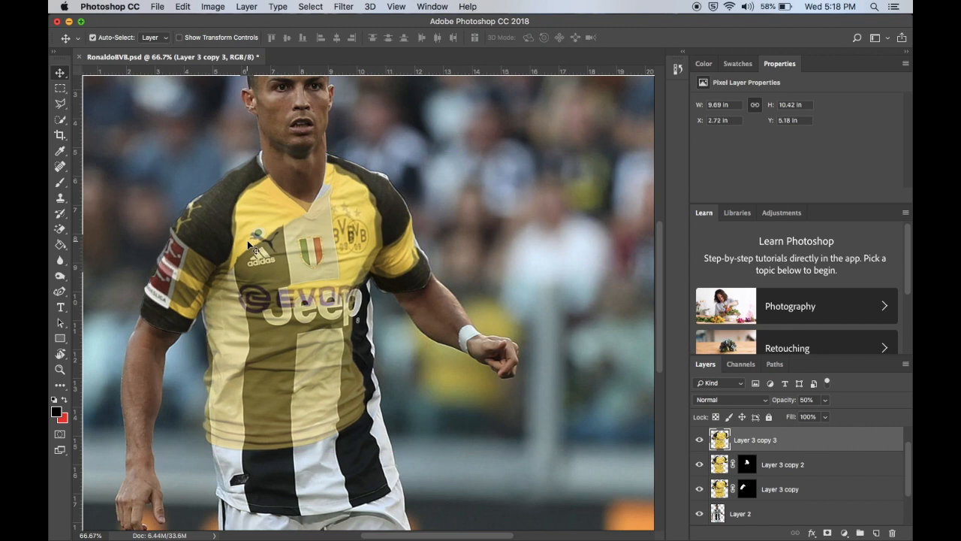
left_click_drag(248, 253, 248, 244)
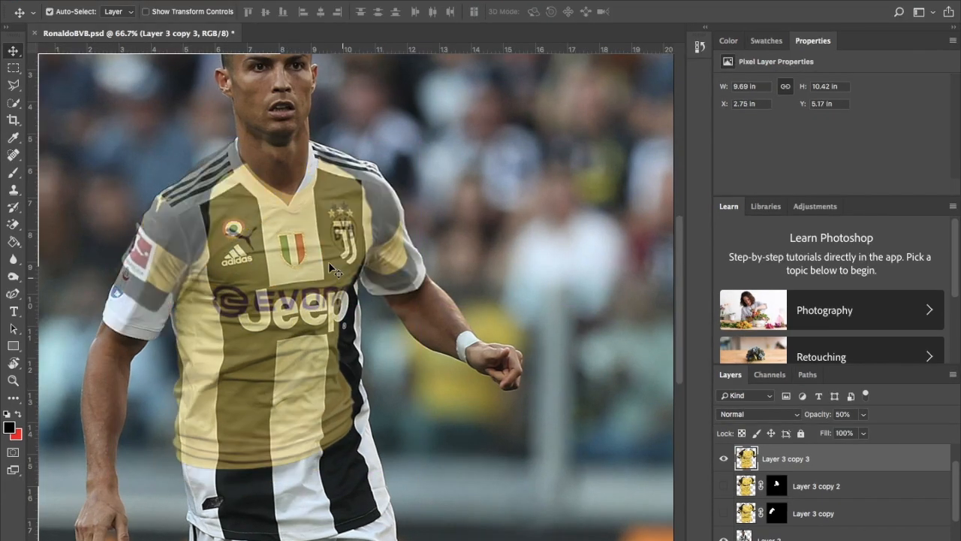
- Reposition and warp Layer 3 copy 3 so its neckline follows the Juventus jersey's collar
left_click_drag(341, 258, 279, 204)
left_click(576, 12)
left_click_drag(241, 141, 228, 146)
key("Return")
left_click_drag(367, 252, 368, 255)
- Quick-select the jersey's collar and upper chest on Layer 2 and mask Layer 3 copy 3 to that selection
left_click(354, 297)
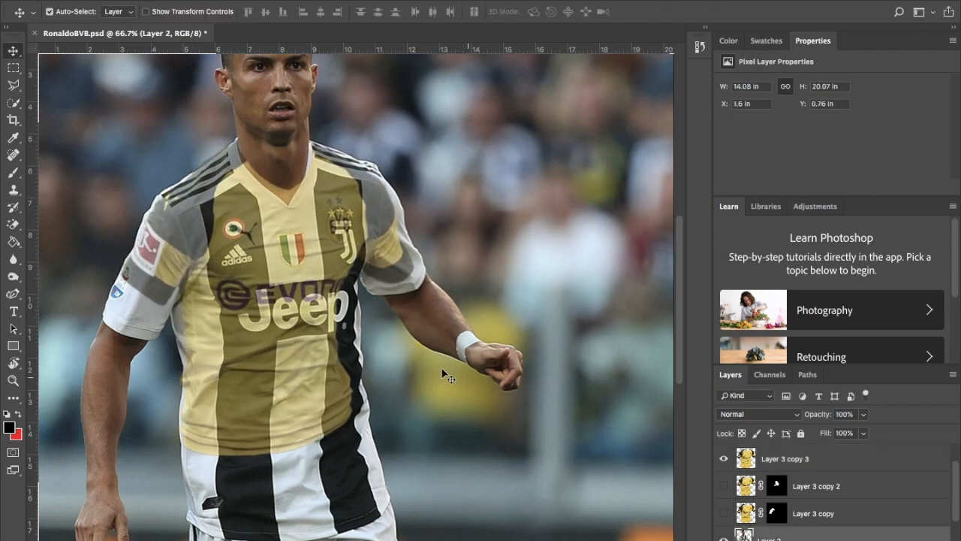
key("w")
mouse_move(244, 197)
left_mouse_down()
mouse_move(330, 180)
mouse_move(384, 197)
mouse_move(365, 197)
mouse_move(346, 171)
left_mouse_up()
left_click(856, 459)
left_click(814, 538)
- Set Layer 3 copy 3's opacity to 100% and show Layer 3 copy and Layer 3 copy 2
left_click(844, 414)
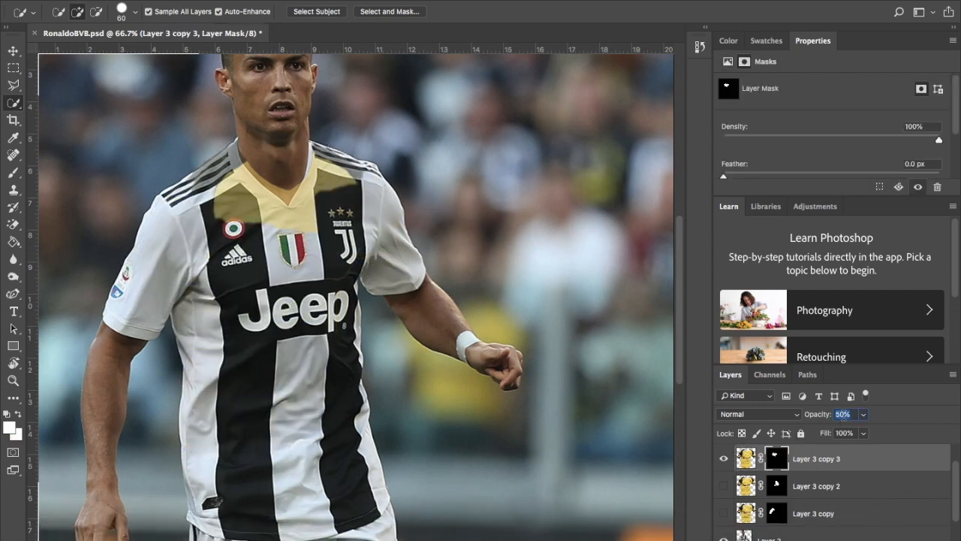
type("100")
left_click_drag(724, 513, 724, 486)
- Try to erase beside the collar area on Layer 3 copy 3's mask with the Magic Eraser
left_click(13, 225)
left_click(215, 204)
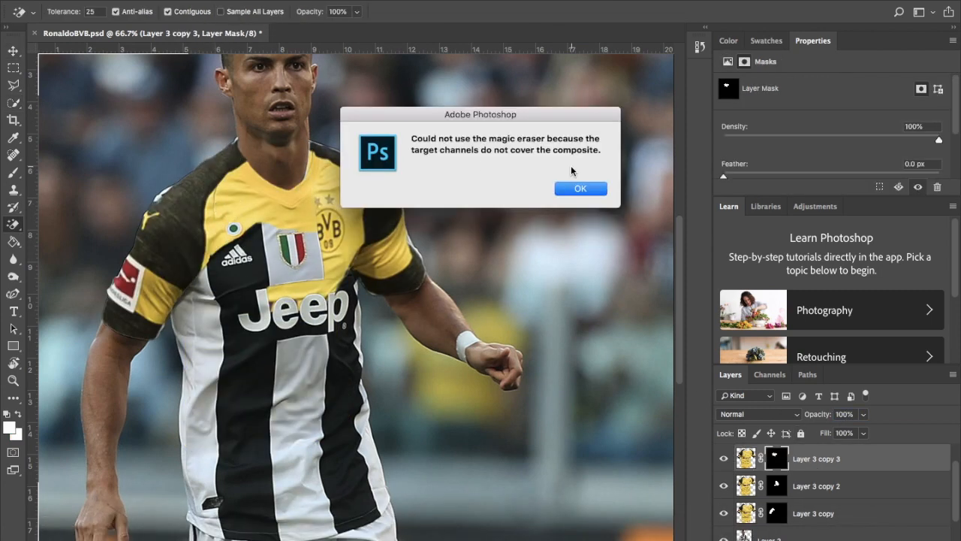
left_click(581, 187)
- Target Layer 3 copy 3's image instead of its mask and switch to the regular Eraser tool
scroll(758, 480, "up", 2)
left_click(746, 485)
right_click(14, 225)
left_click(63, 223)
- Show Layer 3 copy 4, duplicate it, and hide the duplicate as a spare shirt
left_click(725, 459)
left_click(813, 464)
key("super+j")
left_click(724, 459)
left_click(807, 485)
- Move Layer 3 copy 4 over Ronaldo's torso at 50% opacity, enlarging it and rotating it by about -2.7°
key("v")
left_click_drag(386, 234, 304, 417)
key("super+t")
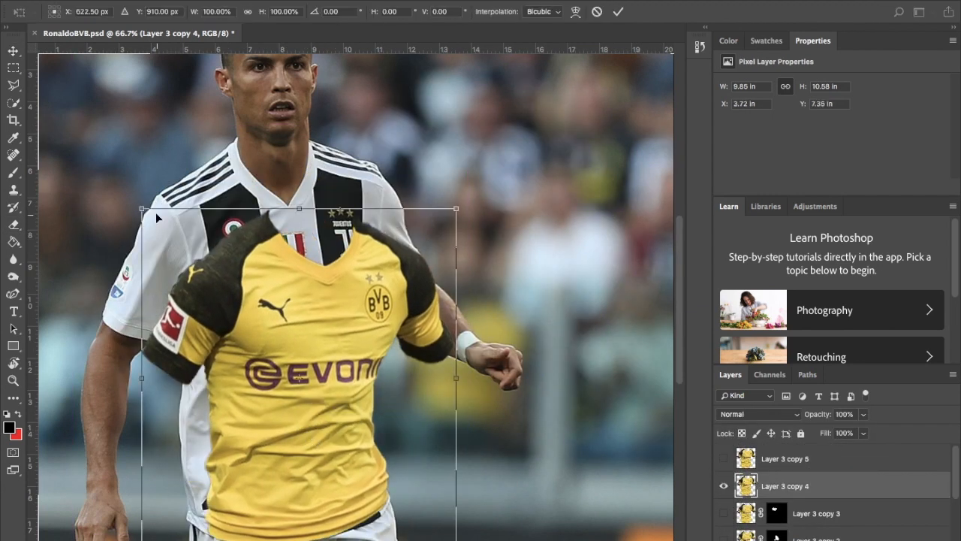
key("5")
left_click_drag(156, 212, 101, 174)
left_click_drag(300, 253, 309, 259)
left_click_drag(107, 166, 101, 177)
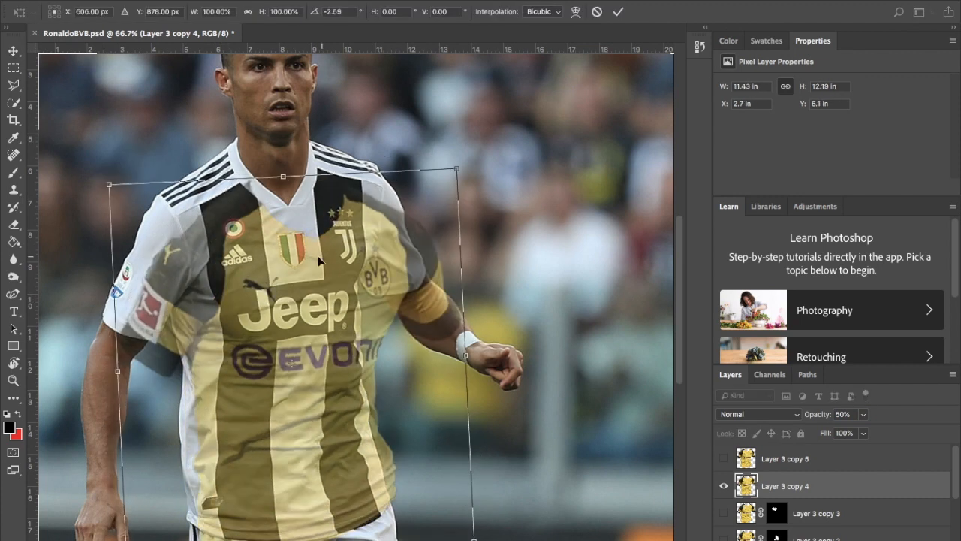
left_click_drag(318, 255, 314, 261)
key("Return")
- Move Layer 3 copy 4 up to the shoulders, scale it down slightly, and warp it to fit the torso
key("super+t")
left_click_drag(110, 185, 119, 195)
left_click_drag(233, 276, 217, 218)
left_click(575, 12)
left_click_drag(316, 203, 342, 245)
left_click_drag(218, 193, 229, 202)
left_click_drag(210, 445, 204, 440)
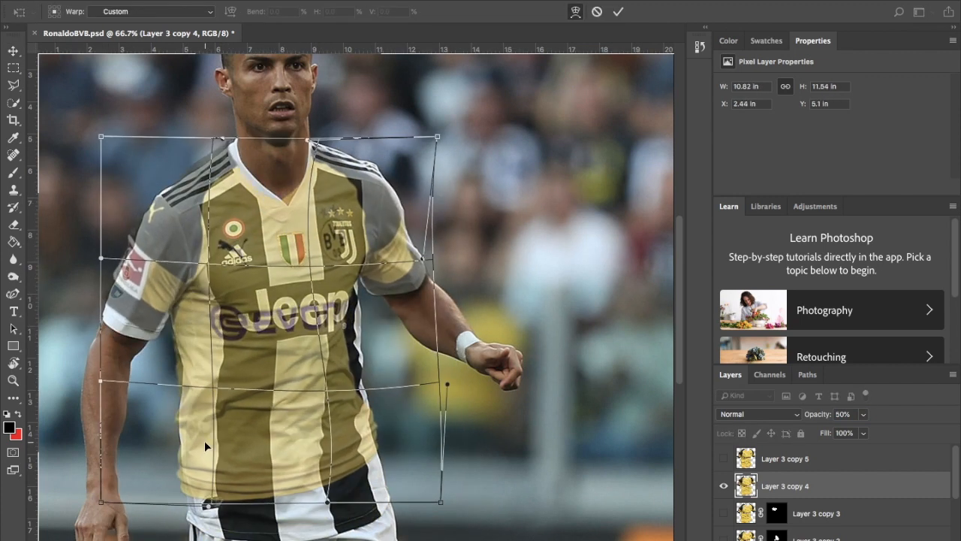
left_click_drag(323, 304, 330, 325)
left_click_drag(351, 443, 366, 447)
key("Return")
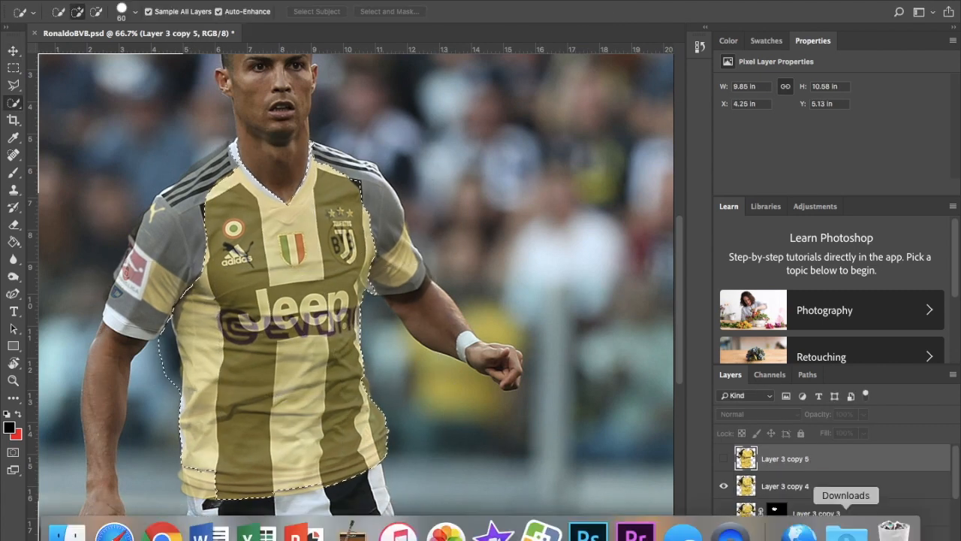
- Mask Layer 3 copy 4 to the active torso selection
key("v")
left_click(723, 459)
left_click(723, 459)
left_click(785, 485)
left_click_drag(776, 458, 776, 486)
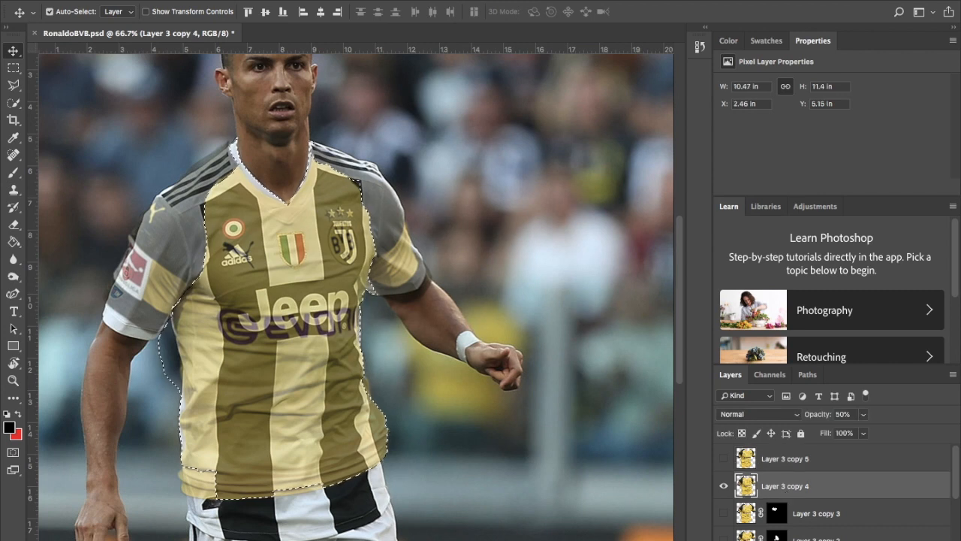
- Set Layer 3 copy 4's opacity to 100% and show the other masked shirt layers again
left_click(844, 415)
type("100")
left_click(723, 514)
left_click(725, 537)
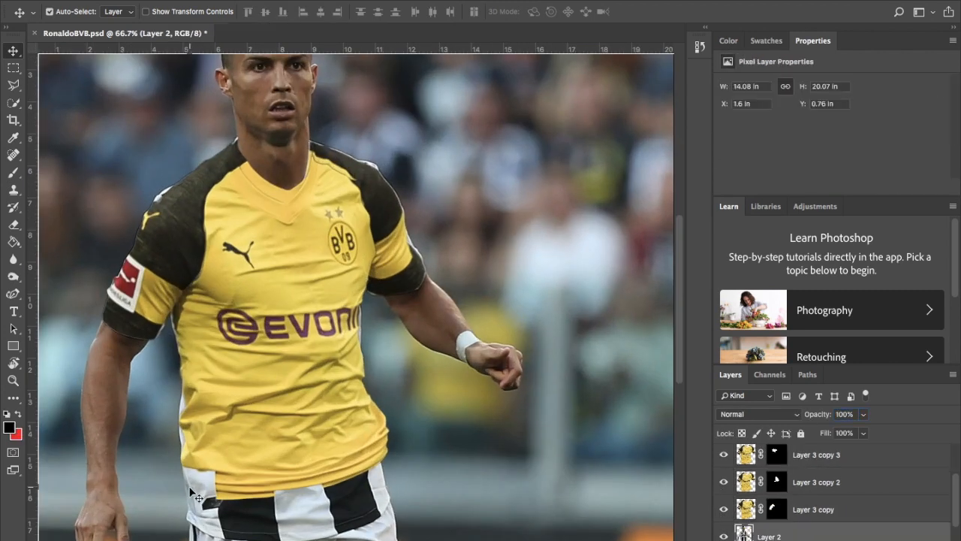
- Transform the semi-transparent Layer 3 copy 5, enlarging and moving it to cover the jersey's exposed striped hem
key("ctrl+t")
left_click_drag(285, 293, 349, 420)
left_click_drag(152, 213, 90, 146)
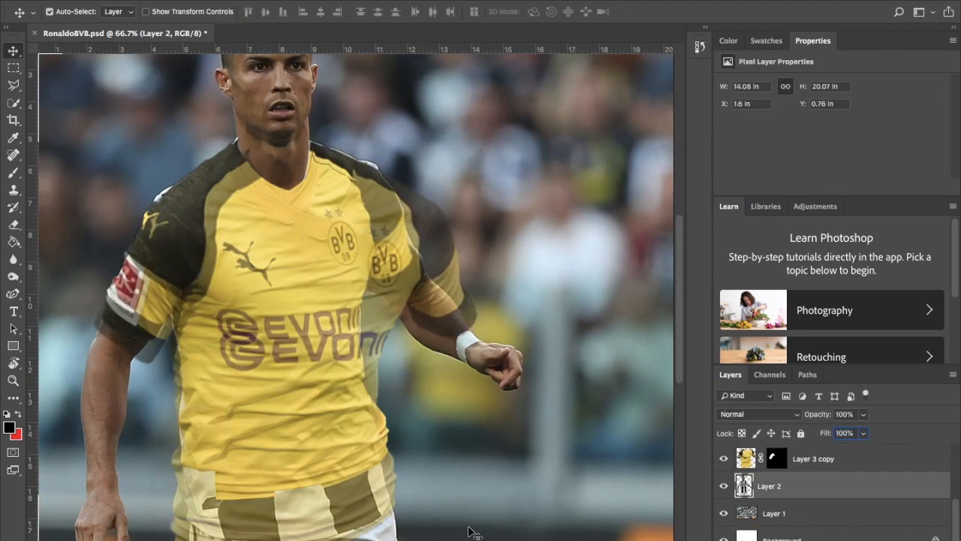
- Quick-select the lower part of the jersey, including the exposed striped hem, with Layer 2 active
key("w")
mouse_move(210, 504)
left_mouse_down()
mouse_move(375, 481)
mouse_move(188, 412)
mouse_move(226, 398)
left_mouse_up()
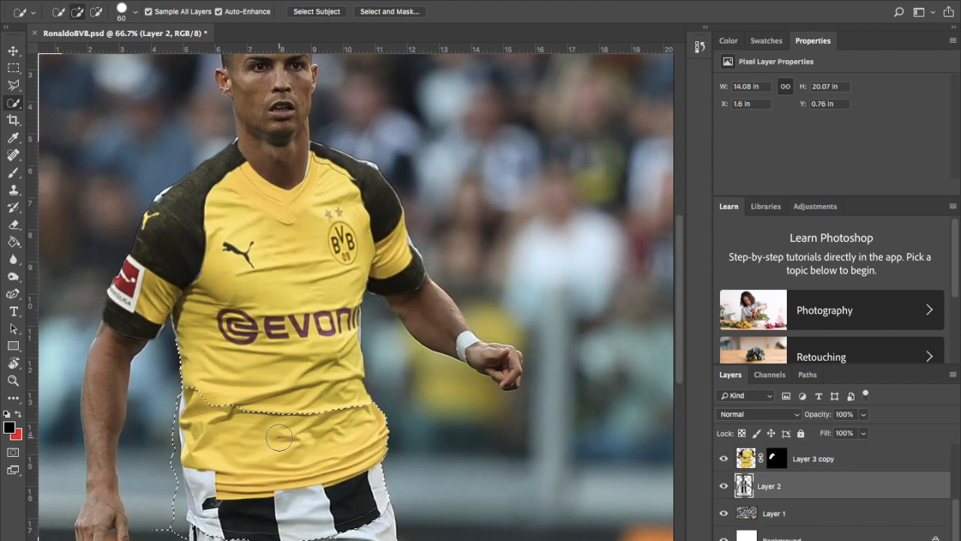
mouse_move(279, 437)
left_mouse_down()
mouse_move(341, 454)
mouse_move(377, 494)
left_mouse_up()
mouse_move(285, 511)
left_mouse_down()
mouse_move(201, 491)
mouse_move(307, 512)
mouse_move(237, 516)
left_mouse_up()
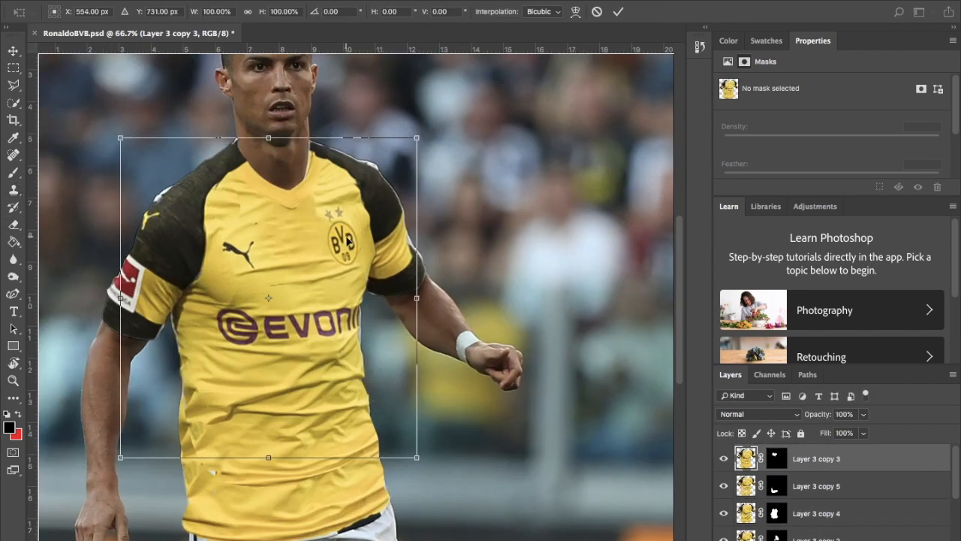
- Enlarge the collar piece on Layer 3 copy 3 slightly
left_click_drag(417, 137, 438, 118)
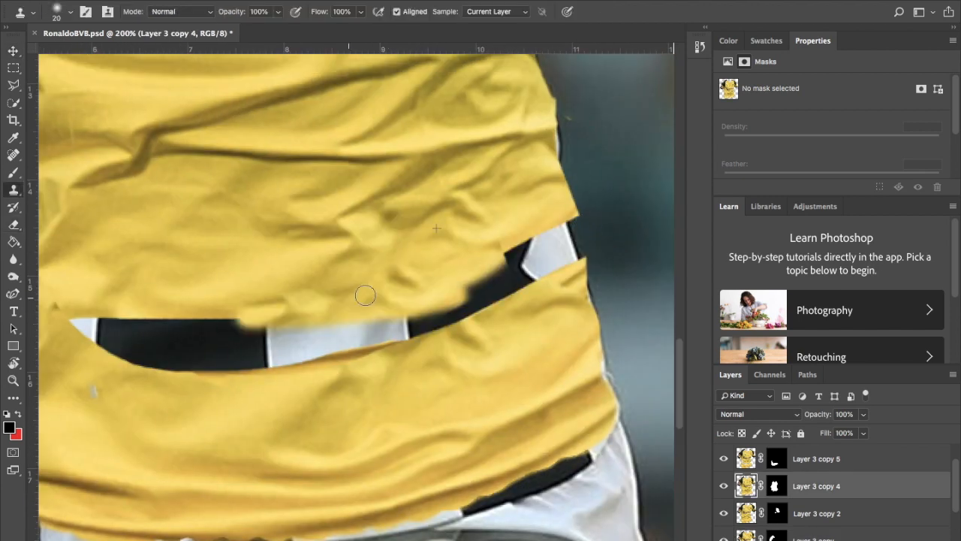
- Clone yellow shirt fabric across the striped gap between the torso piece and the hem piece
mouse_move(365, 295)
left_mouse_down()
mouse_move(183, 269)
mouse_move(518, 247)
left_mouse_up()
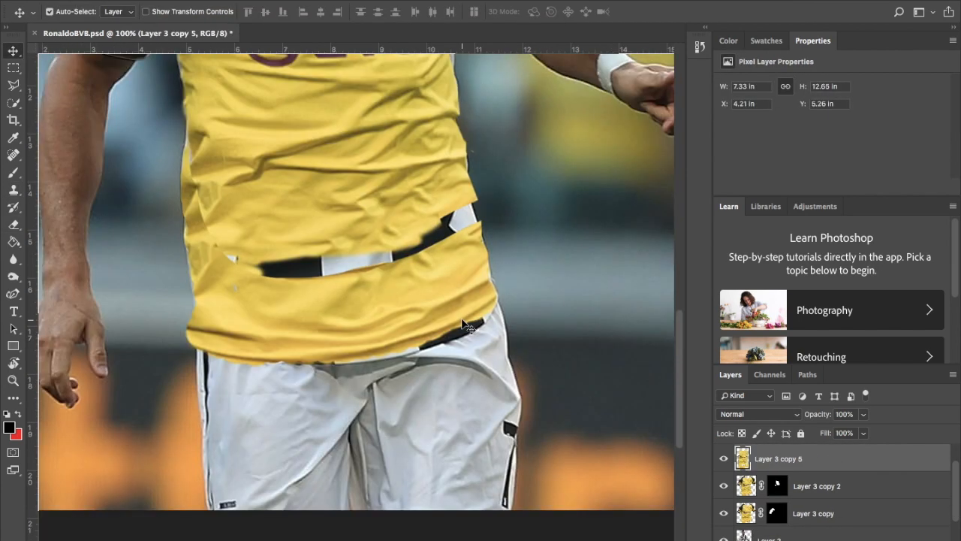
left_click_drag(240, 269, 370, 253)
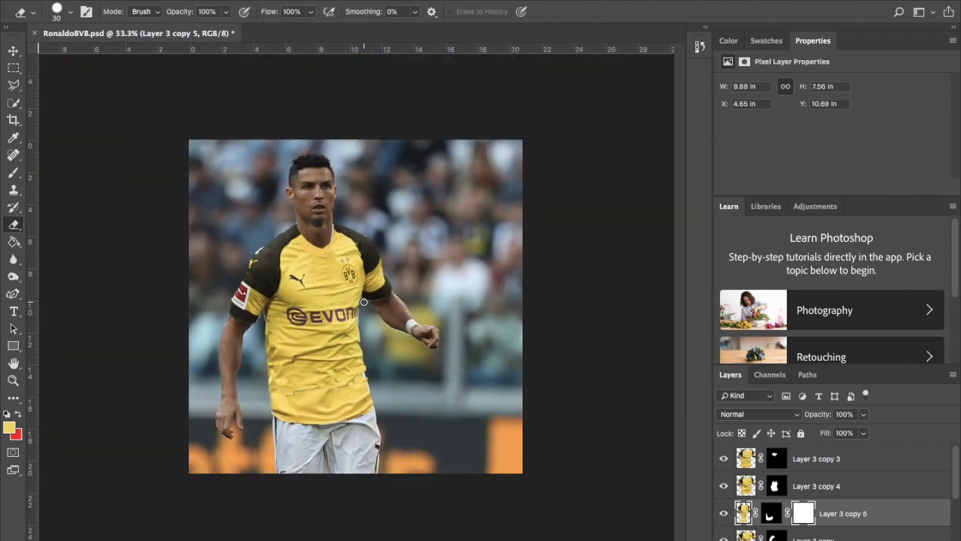
- Erase along the jagged seam above the hem on Layer 3 copy 4
key("super+plus")
key("super+plus")
key("super+plus")
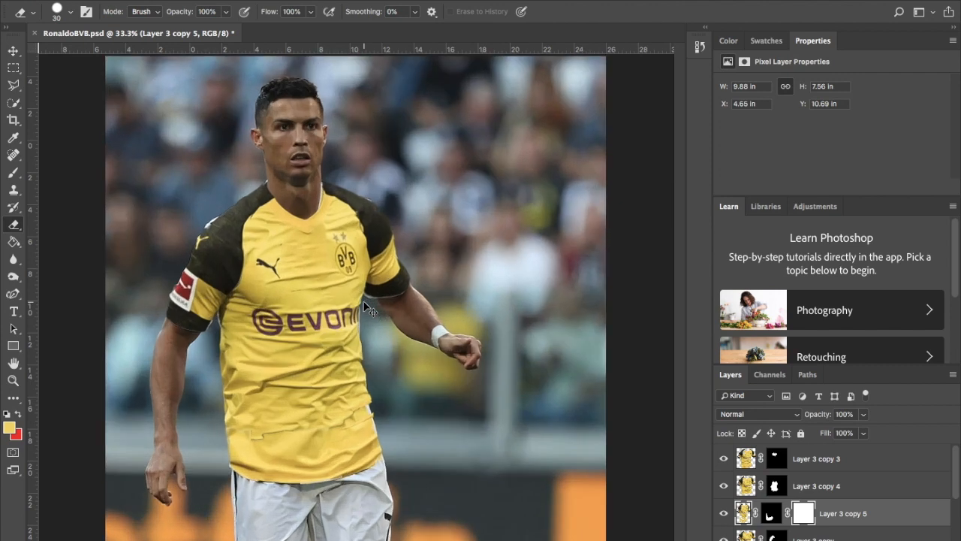
scroll(363, 301, "up", 3)
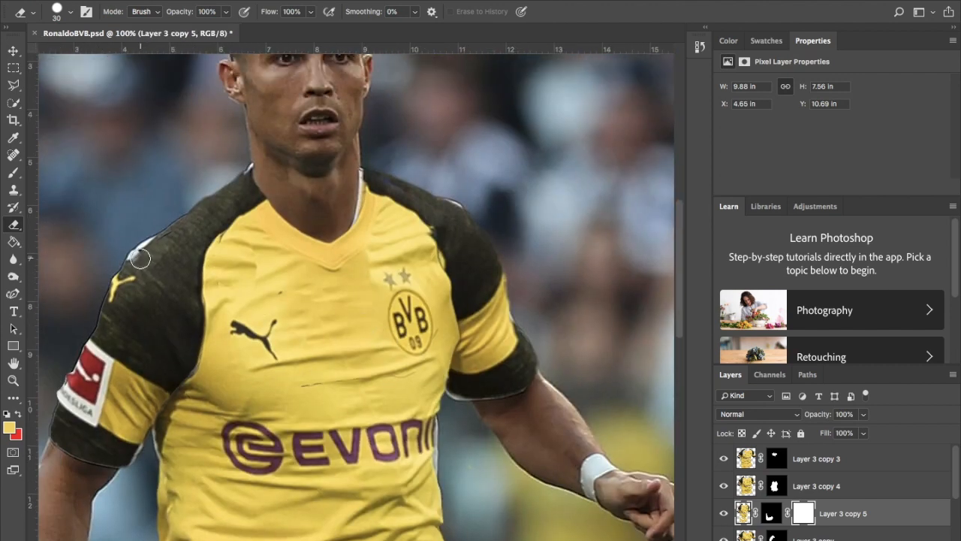
scroll(459, 266, "down", 8)
scroll(459, 265, "right", 2)
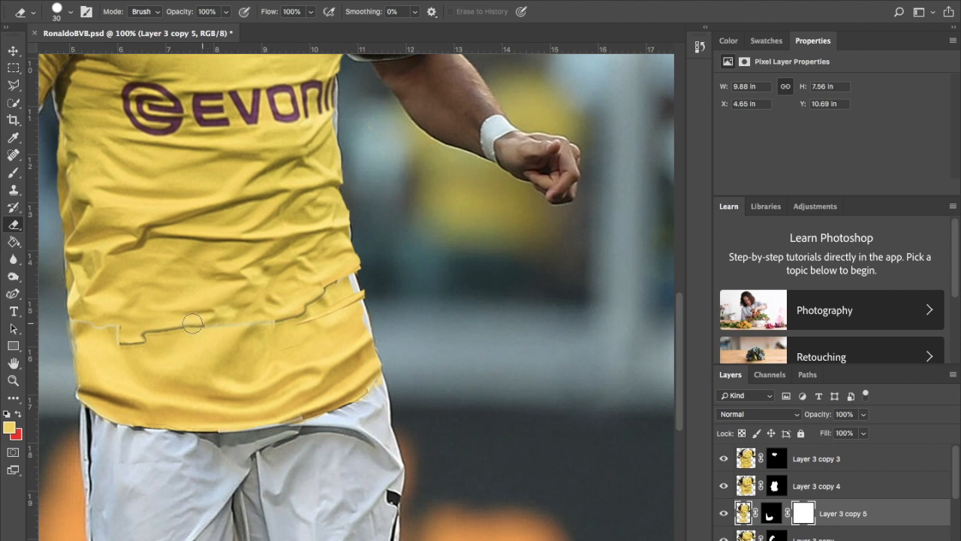
key("v")
left_click(142, 336)
key("e")
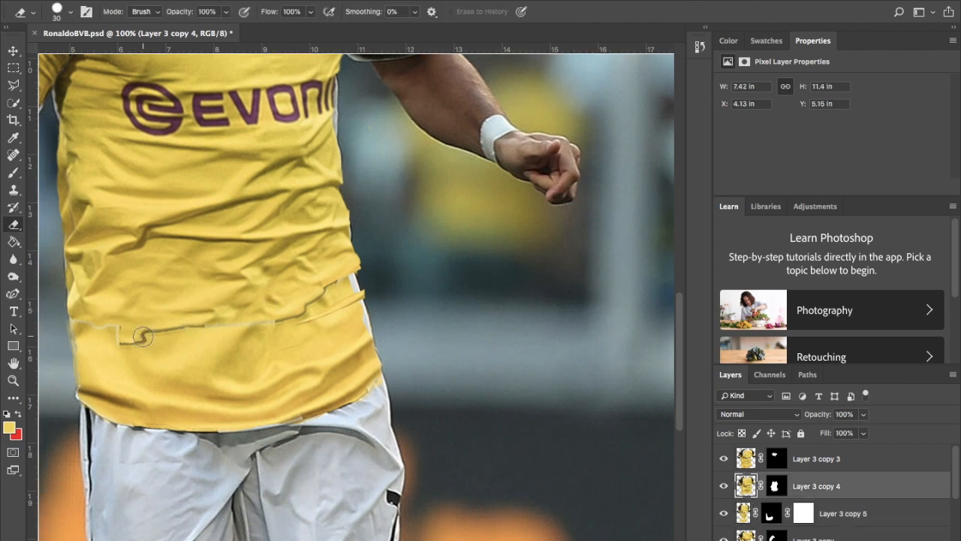
left_click_drag(105, 319, 174, 329)
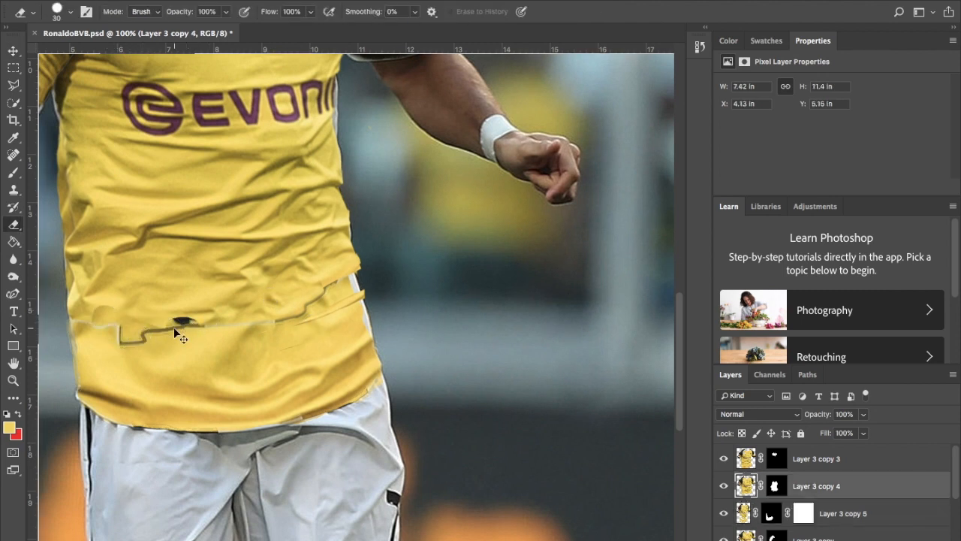
- Set up the Clone Stamp tool with a brush size of 45 for retouching the upper jersey
scroll(169, 396, "up", 10)
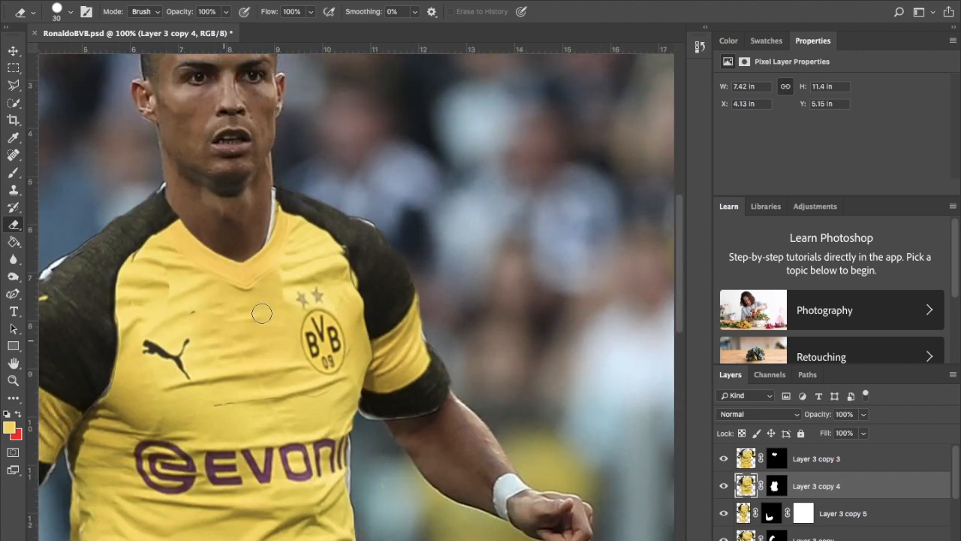
key("s")
scroll(274, 298, "down", 2)
scroll(274, 298, "left", 4)
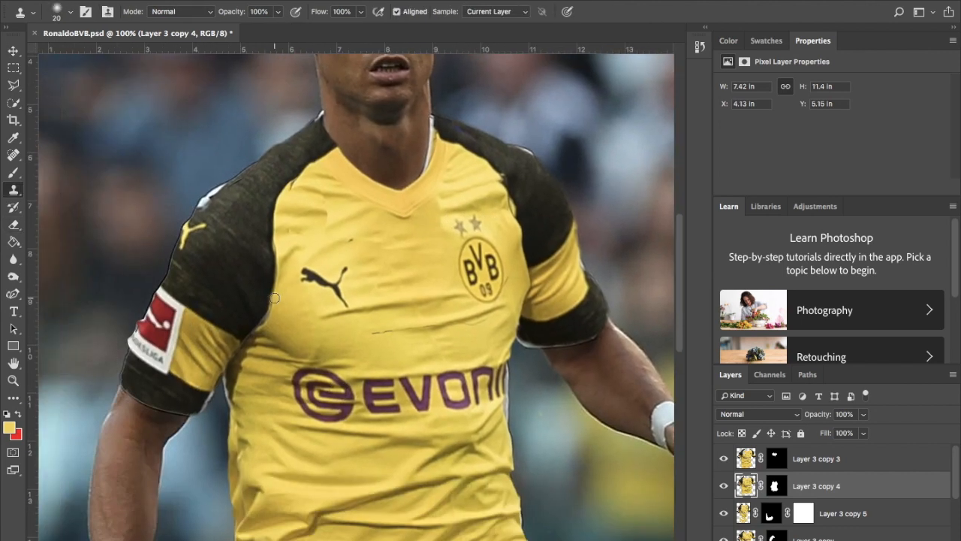
key("bracketright")
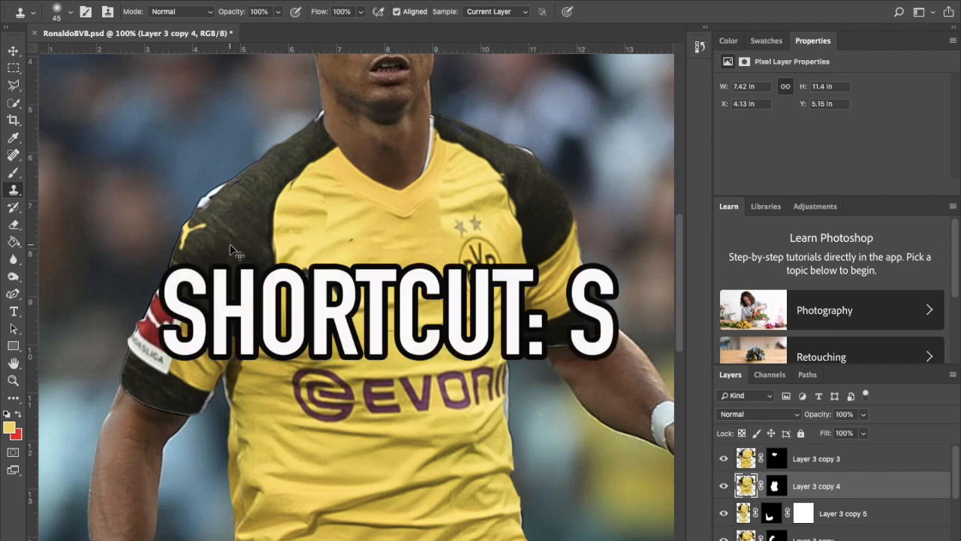
key("v")
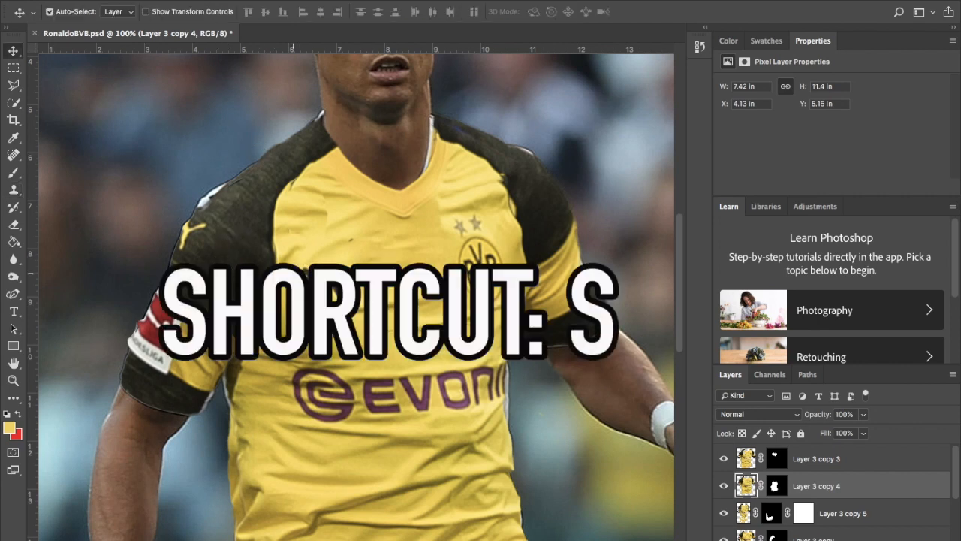
key("s")
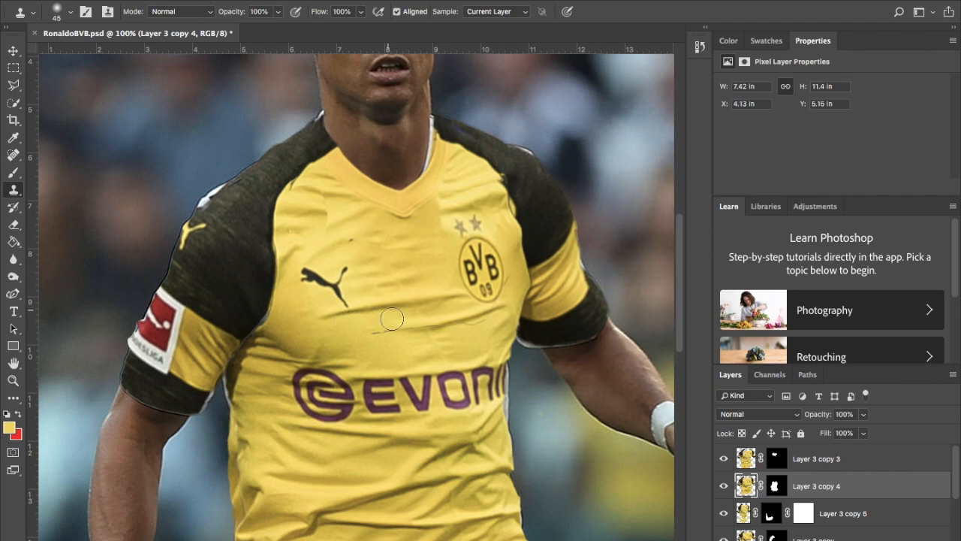
- Stamp a test spot on the chest beside the Puma logo and undo it
left_click(377, 270)
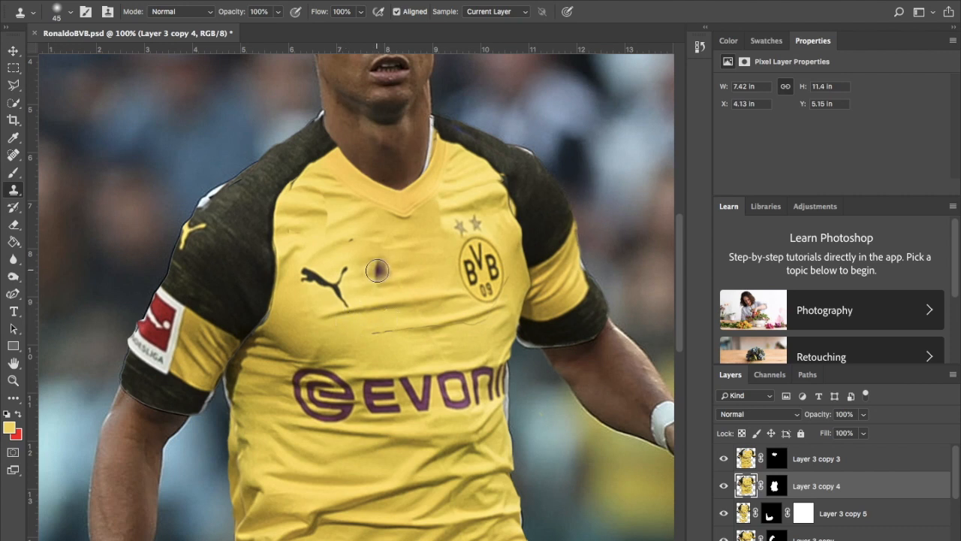
key("ctrl+z")
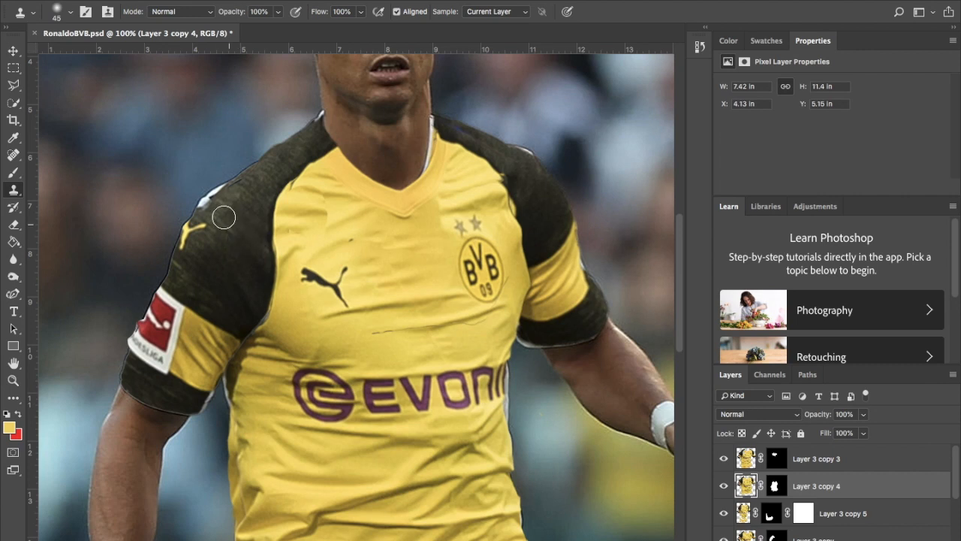
- Clone dark sleeve fabric over the white patch on the shoulder edge above the Puma sleeve logo, on Layer 3 copy
key("v")
left_click_drag(208, 204, 216, 213)
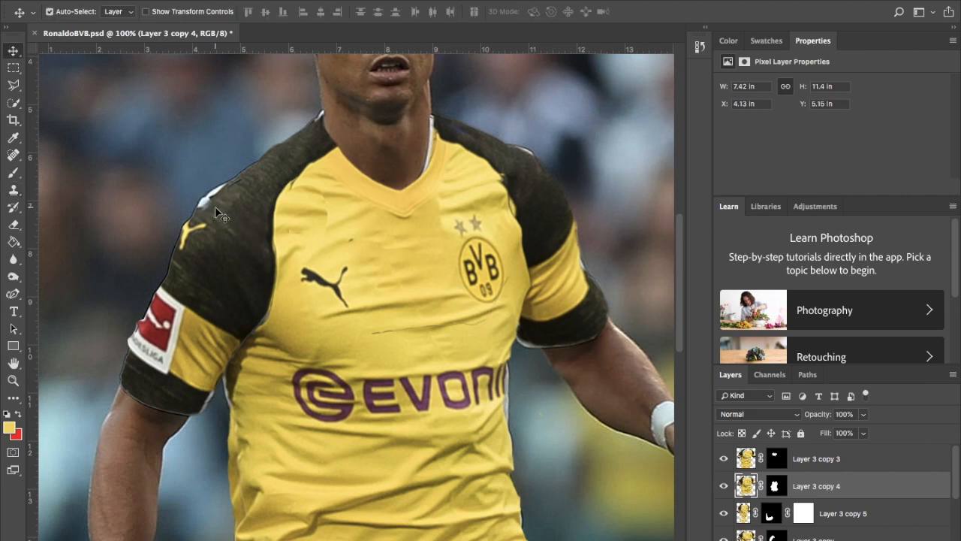
left_click(220, 213)
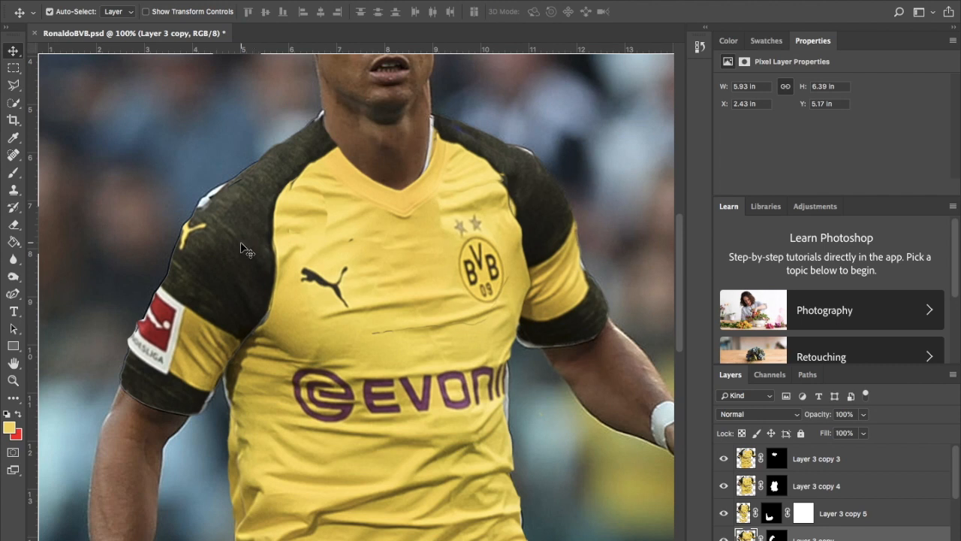
key("s")
left_click(234, 238, "alt")
mouse_move(212, 201)
left_mouse_down()
mouse_move(208, 190)
mouse_move(197, 195)
left_mouse_up()
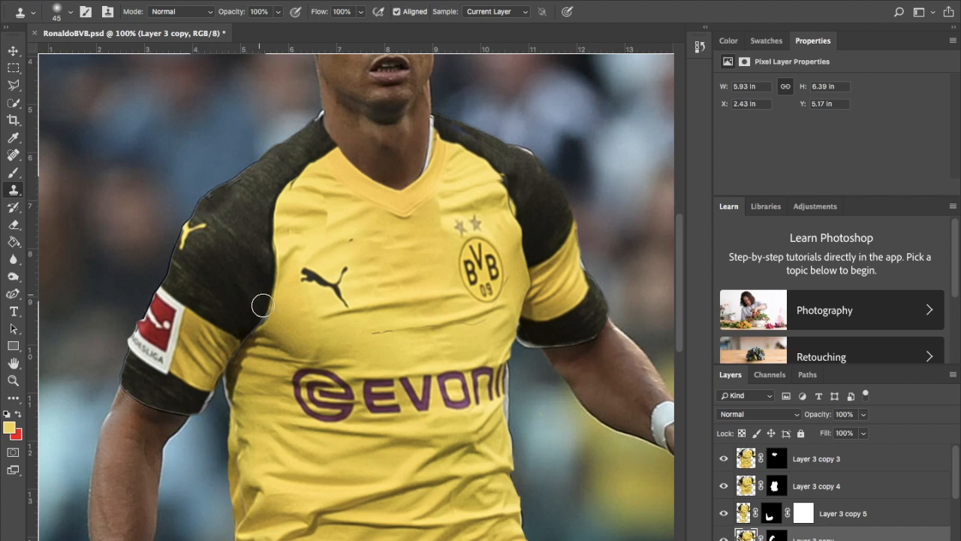
left_click(298, 138)
key("super+z")
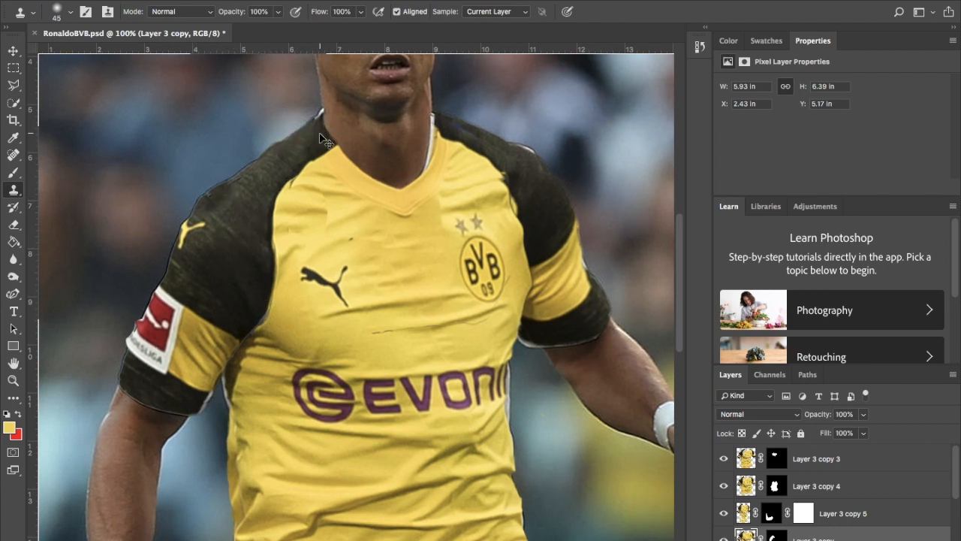
- Clone dark shoulder fabric over the white collar tip beside the neck on Layer 3 copy, using a brush size of 10
key("super+plus")
key("super+plus")
scroll(321, 134, "up", 10)
key("bracketleft")
key("bracketleft")
key("bracketleft")
key("bracketleft")
key("bracketleft")
key("bracketleft")
key("bracketleft")
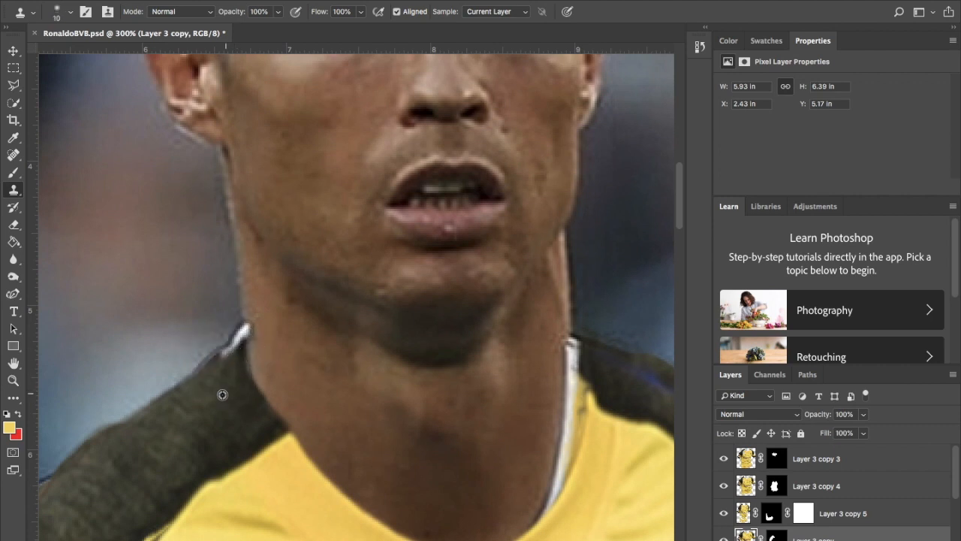
left_click_drag(230, 347, 243, 324)
left_click(145, 453, "alt")
key("super+plus")
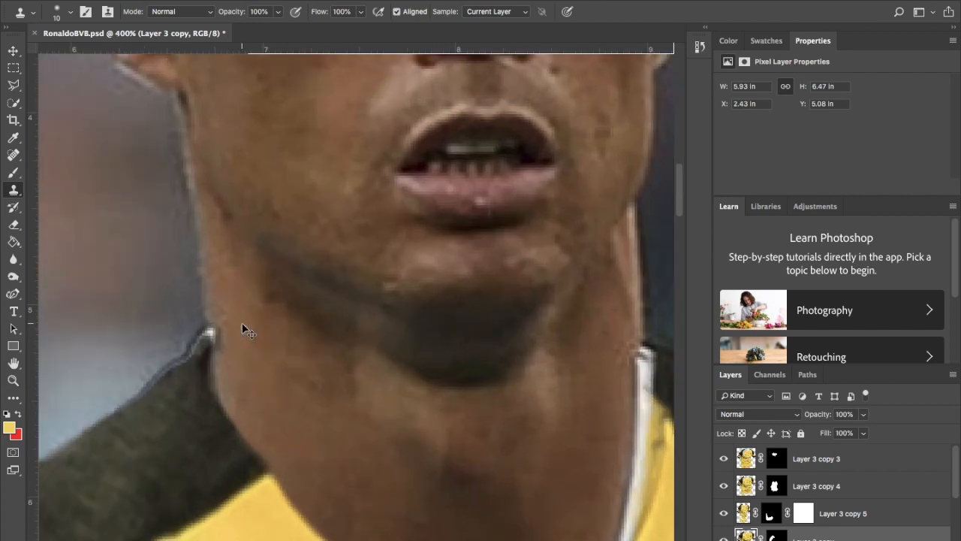
- Clone neck skin over the white collar sliver between the neck and the yellow collar, on Layer 2
key("super+minus")
key("super+minus")
key("super+minus")
key("super+minus")
key("super+minus")
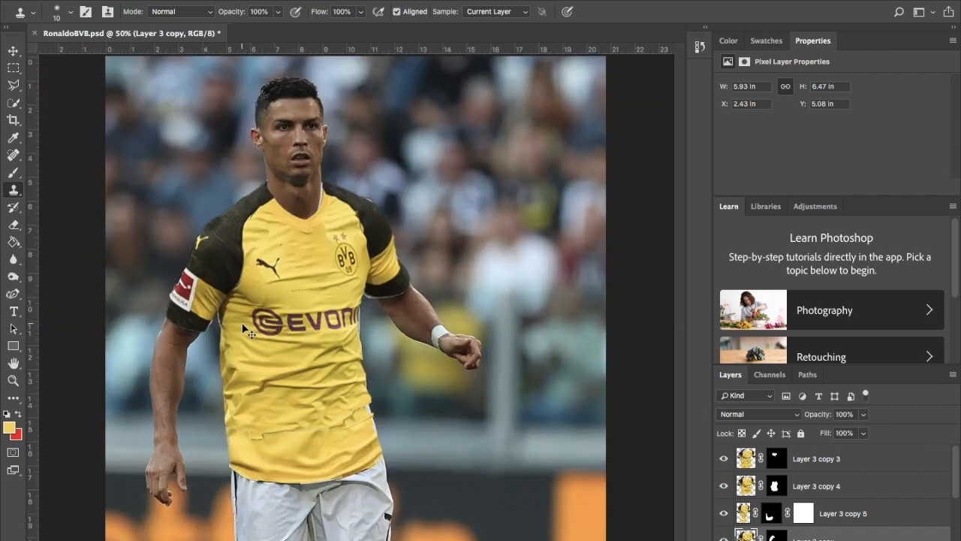
key("super+plus")
key("super+plus")
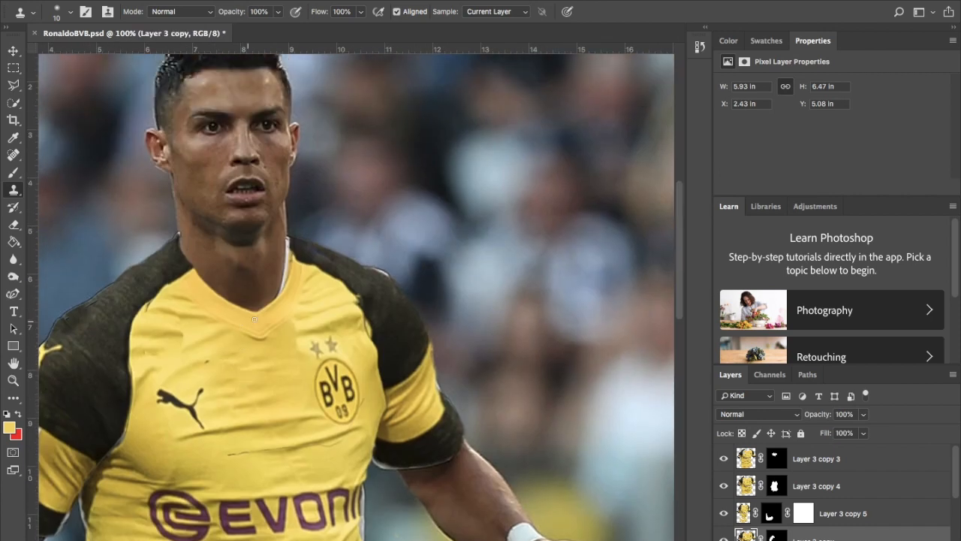
key("super+plus")
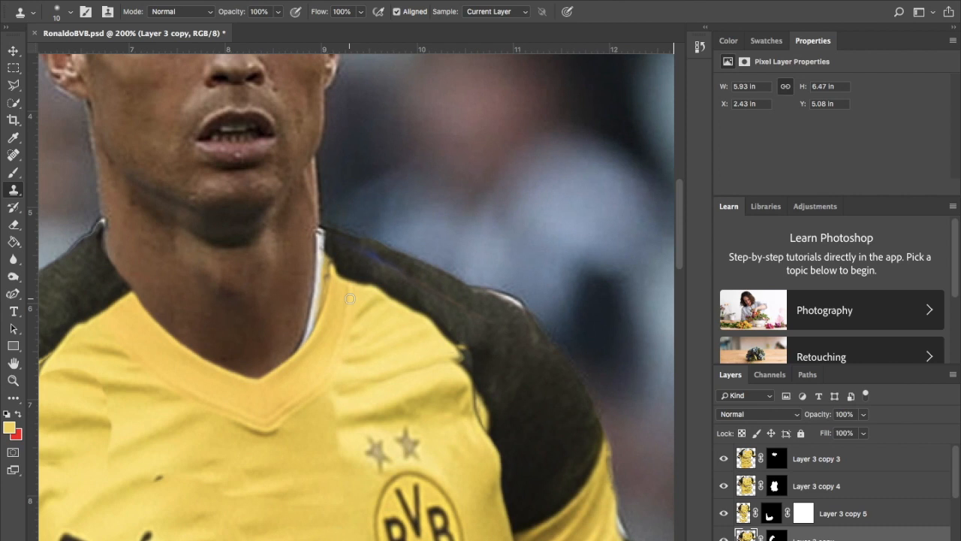
left_click(253, 318)
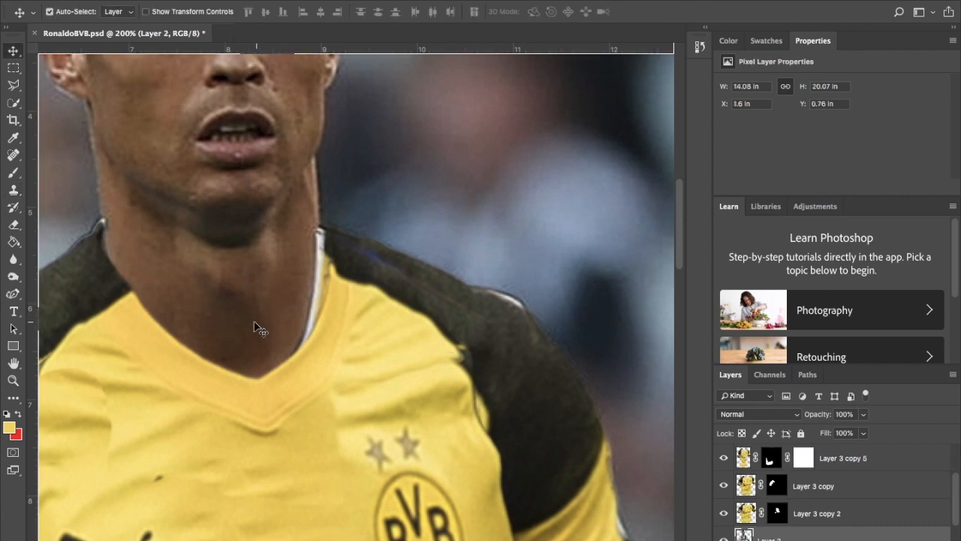
key("s")
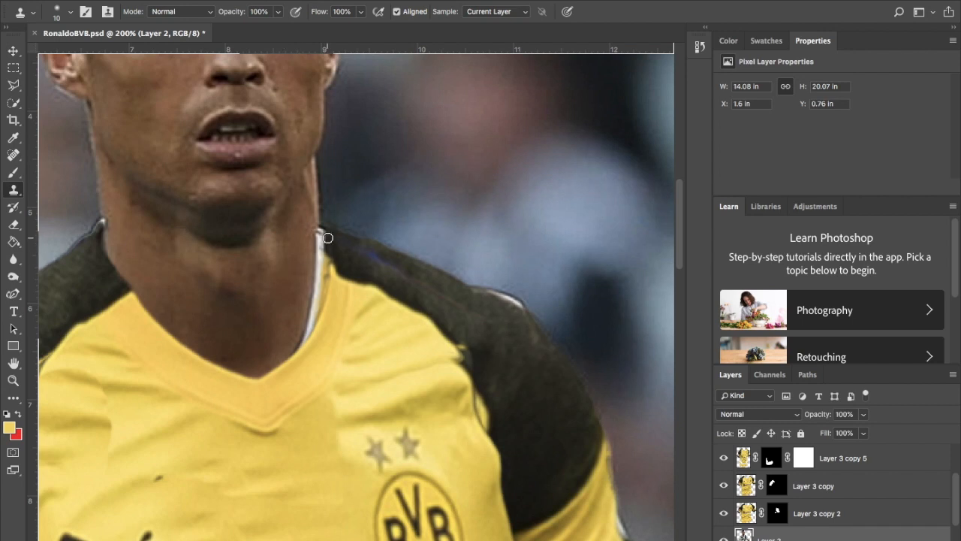
mouse_move(320, 234)
left_mouse_down()
mouse_move(313, 316)
mouse_move(297, 345)
mouse_move(310, 242)
left_mouse_up()
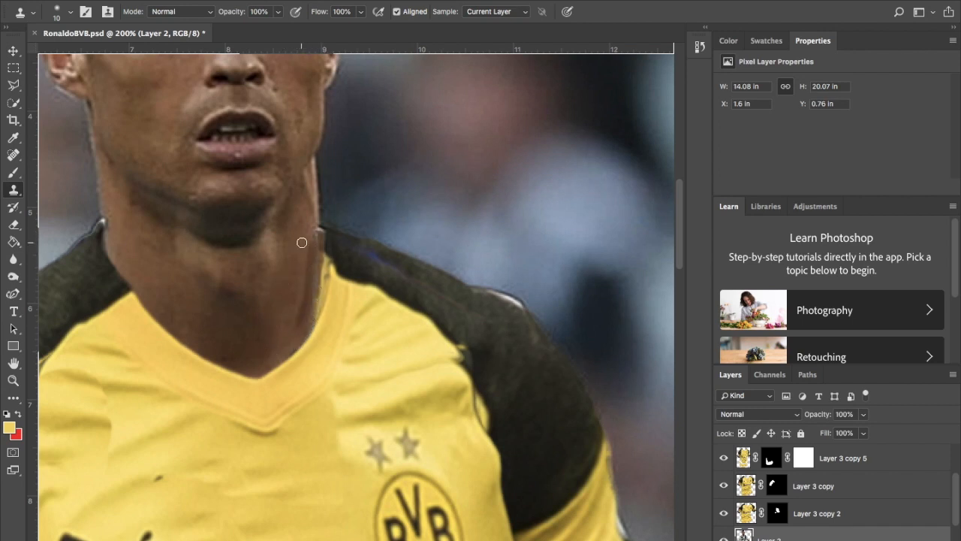
left_click_drag(305, 295, 297, 333)
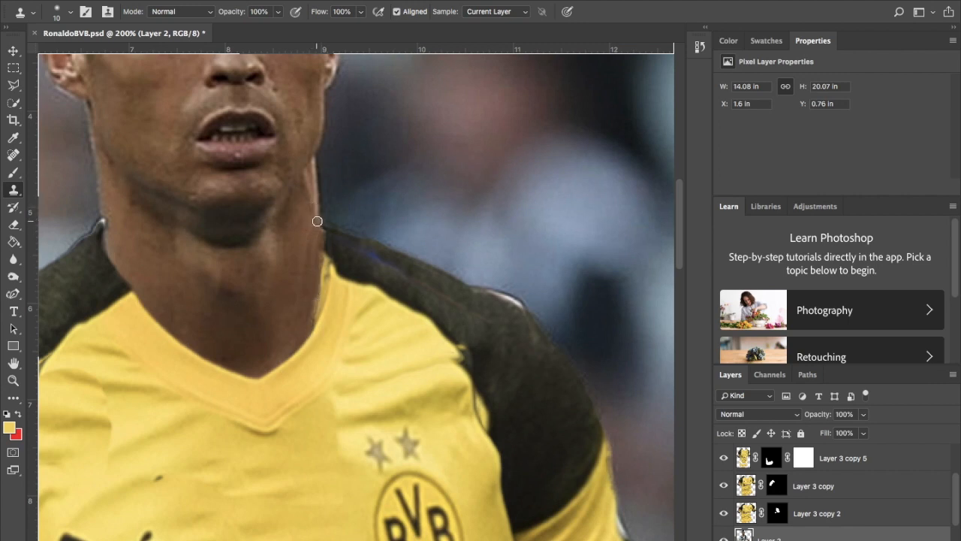
- Clone neighbouring fabric over the white fringe along the shoulder and sleeve edge on the club crest side, starting on Layer 3 copy 2
scroll(315, 248, "down", 5)
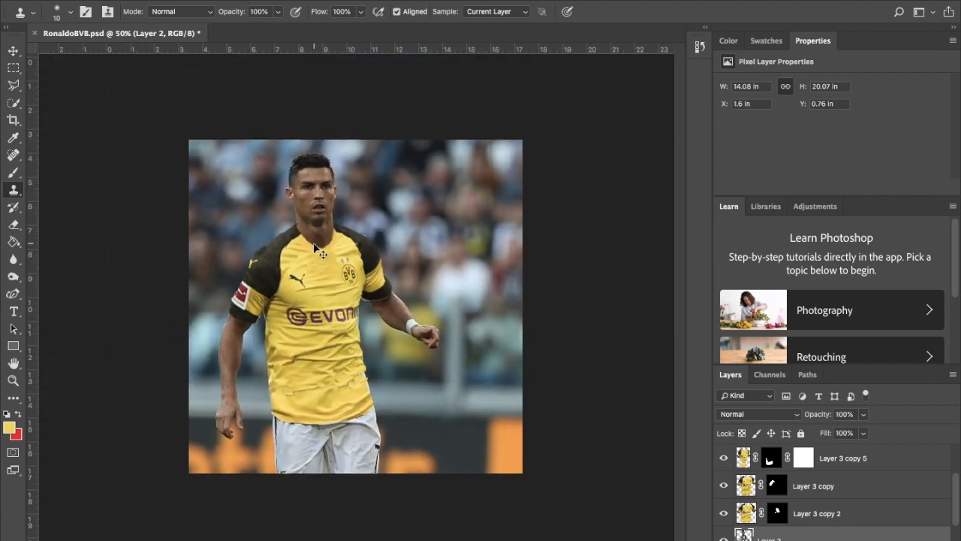
scroll(353, 255, "up", 5)
left_click(239, 254, "ctrl")
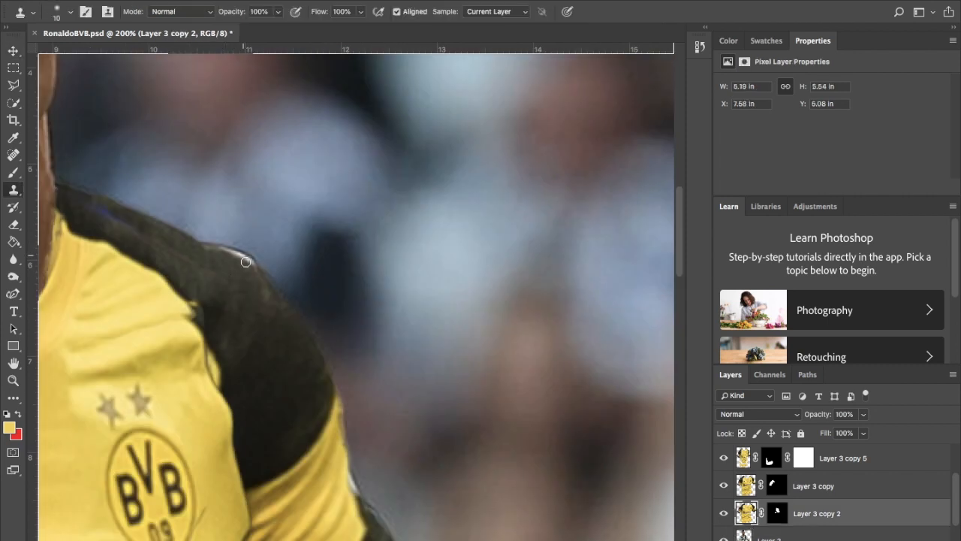
left_click_drag(348, 373, 342, 284)
scroll(301, 434, "down", 5)
scroll(355, 376, "up", 5)
left_click(390, 375, "ctrl")
left_click_drag(416, 347, 419, 361)
left_click(370, 363, "alt")
left_click_drag(433, 393, 434, 411)
left_click_drag(426, 522, 395, 425)
- Erase the stray seam edges where the shirt copies overlap across the lower jersey
left_click(384, 351, "ctrl")
key("e")
mouse_move(271, 312)
left_mouse_down()
mouse_move(383, 351)
mouse_move(459, 272)
left_mouse_up()
left_click_drag(225, 405, 490, 310)
left_click(247, 367, "ctrl")
left_click_drag(307, 320, 368, 293)
left_click_drag(593, 278, 450, 274)
left_click_drag(451, 271, 609, 230)
left_click(609, 229, "ctrl")
left_click_drag(511, 258, 625, 264)
left_click(281, 338, "ctrl")
mouse_move(154, 319)
left_mouse_down()
mouse_move(295, 301)
mouse_move(500, 251)
mouse_move(593, 191)
left_mouse_up()
left_click(647, 135, "ctrl")
mouse_move(180, 304)
left_mouse_down()
mouse_move(257, 289)
mouse_move(280, 293)
mouse_move(597, 203)
left_mouse_up()
left_click(301, 323, "ctrl")
- Clone yellow fabric over the leftover seam marks on the lower jersey, on Layer 3 copy 4
key("s")
left_click(331, 332, "alt")
key("ctrl+z")
left_click(232, 393, "alt")
mouse_move(312, 295)
left_mouse_down()
mouse_move(165, 319)
mouse_move(428, 288)
left_mouse_up()
key("ctrl+z")
left_click(223, 237, "ctrl")
mouse_move(154, 300)
left_mouse_down()
mouse_move(407, 281)
mouse_move(526, 298)
mouse_move(593, 196)
left_mouse_up()
- Try to clone yellow fabric over the pale seam above the hem on Layer 3 copy 4, and undo the stroke
key("ctrl+minus")
key("ctrl+minus")
key("ctrl+minus")
key("ctrl+minus")
key("ctrl+minus")
key("ctrl+plus")
key("ctrl+plus")
key("ctrl+plus")
key("ctrl+plus")
key("ctrl+plus")
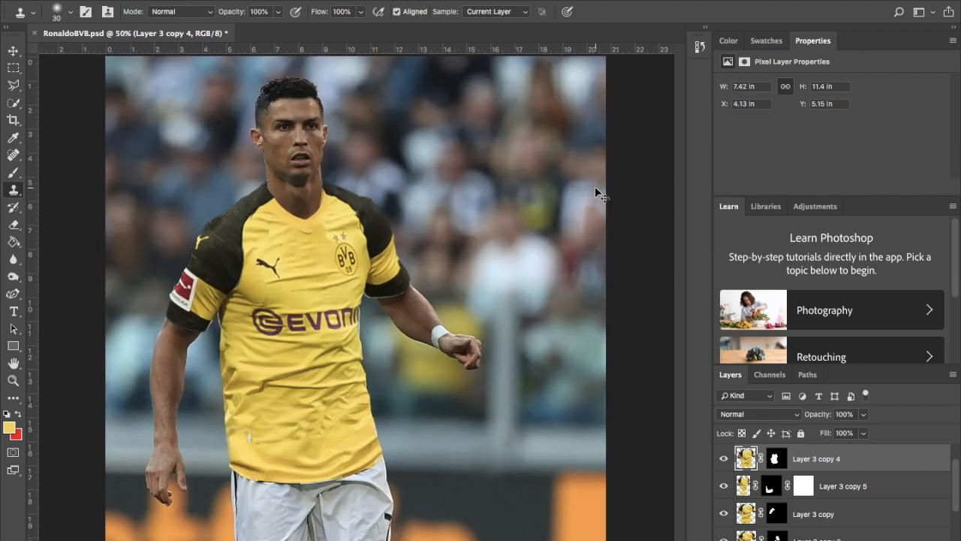
left_click(479, 331, "ctrl")
left_click(479, 330, "alt")
left_click(456, 240, "ctrl")
mouse_move(497, 304)
left_mouse_down()
mouse_move(476, 273)
mouse_move(399, 259)
left_mouse_up()
left_click(507, 195, "alt")
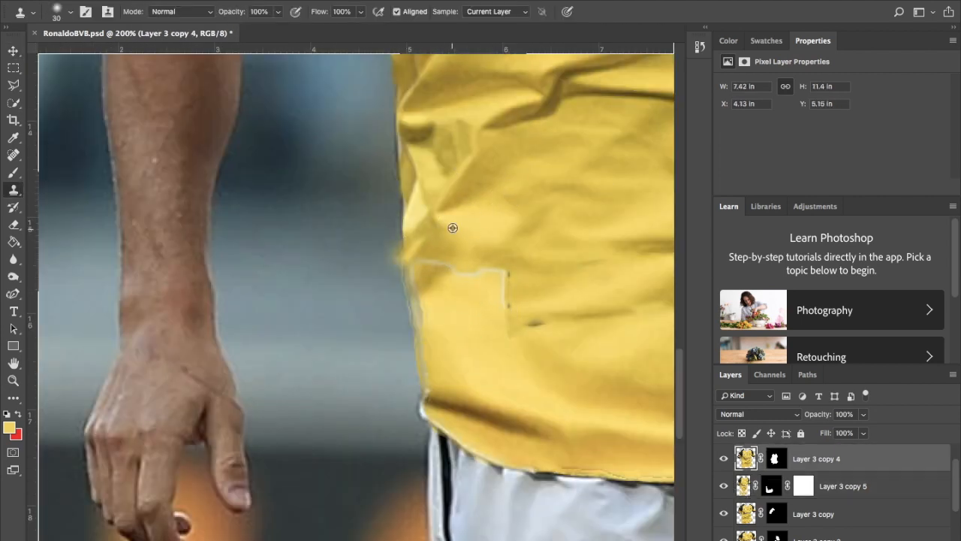
key("ctrl+z")
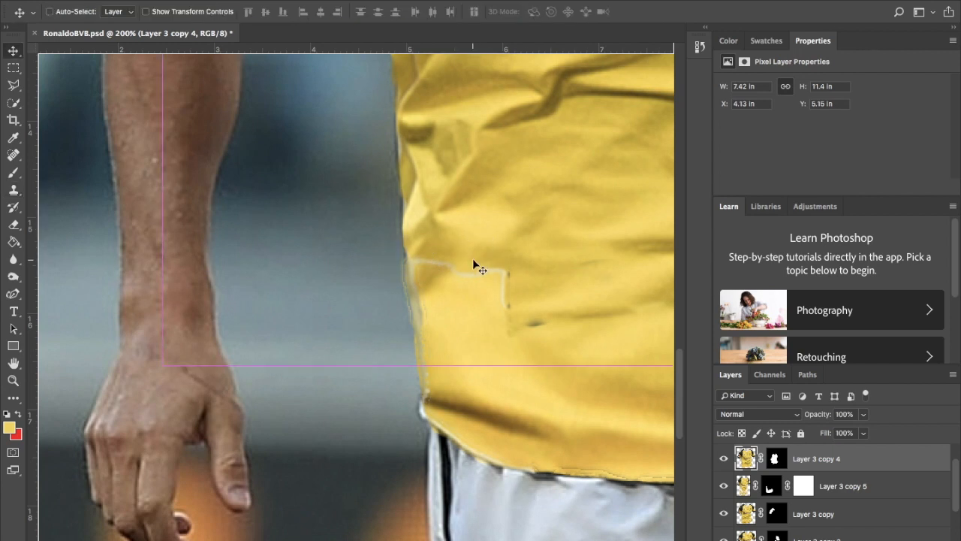
- Clone yellow fabric along the pale seam at the shirt's side edge above the hem, on Layer 3 copy 5
key("ctrl+plus")
key("ctrl+plus")
key("ctrl+plus")
key("ctrl+plus")
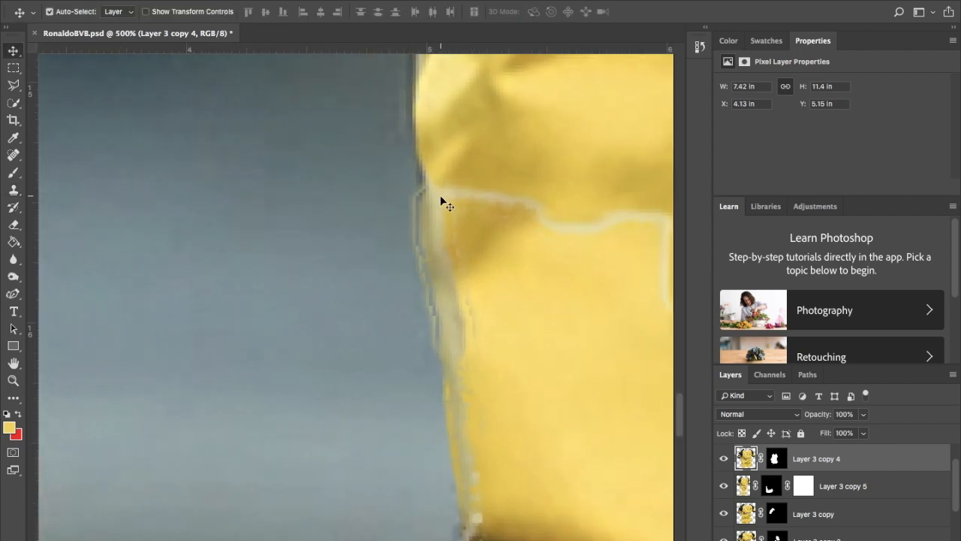
left_click(442, 202, "ctrl")
key("e")
key("s")
left_click(525, 136, "alt")
mouse_move(461, 200)
left_mouse_down()
mouse_move(466, 149)
mouse_move(422, 215)
mouse_move(473, 272)
left_mouse_up()
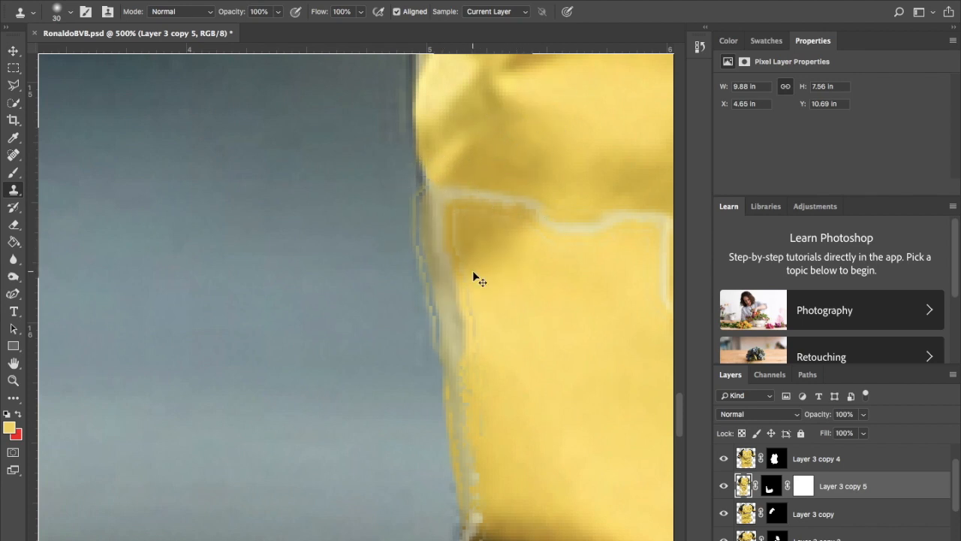
- Select the white shorts below the jersey with the Quick Selection tool, with Layer 2 active
key("ctrl+minus")
key("ctrl+minus")
key("ctrl+minus")
key("ctrl+minus")
key("ctrl+minus")
key("ctrl+minus")
key("ctrl+minus")
key("ctrl+minus")
key("ctrl+minus")
key("ctrl+plus")
key("ctrl+plus")
key("ctrl+plus")
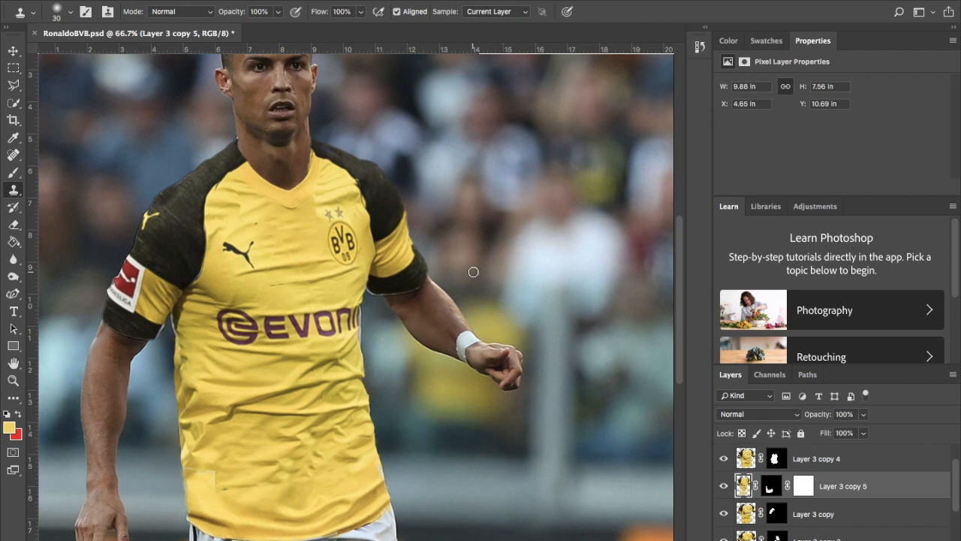
scroll(473, 272, "down", 5)
key("v")
left_click(376, 345, "ctrl")
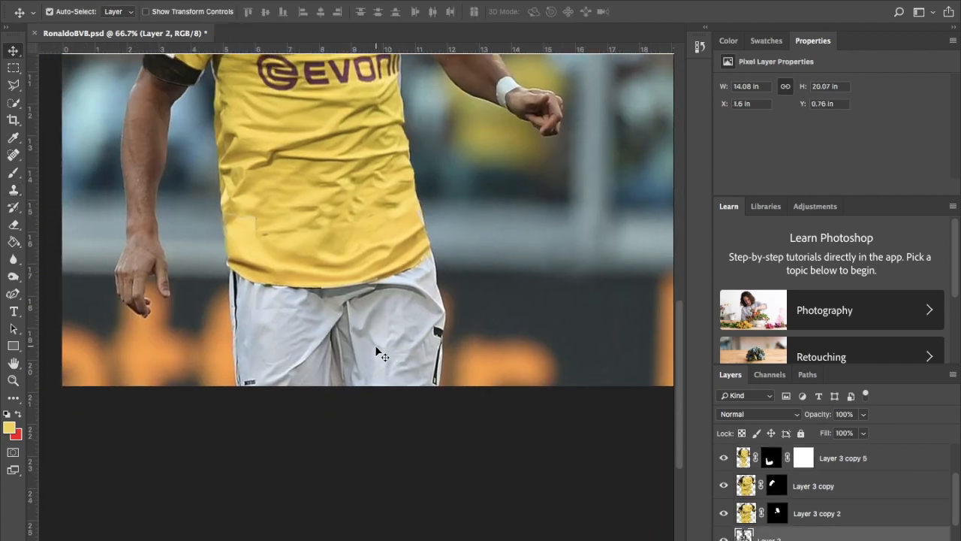
key("e")
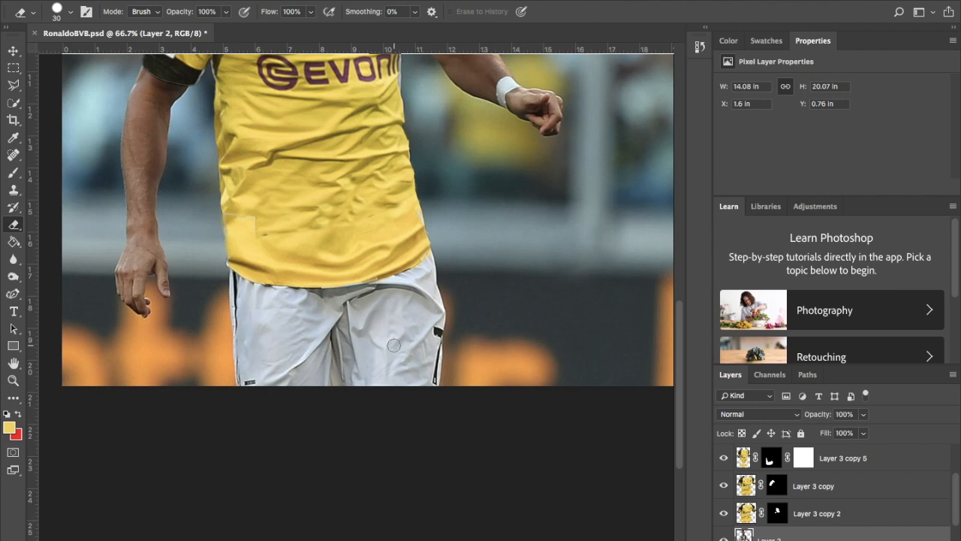
key("v")
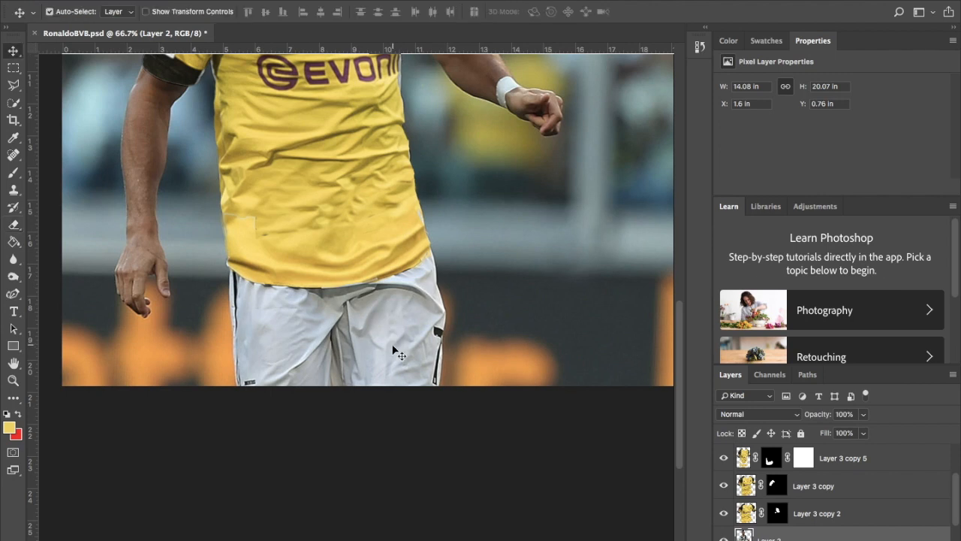
left_click(14, 105)
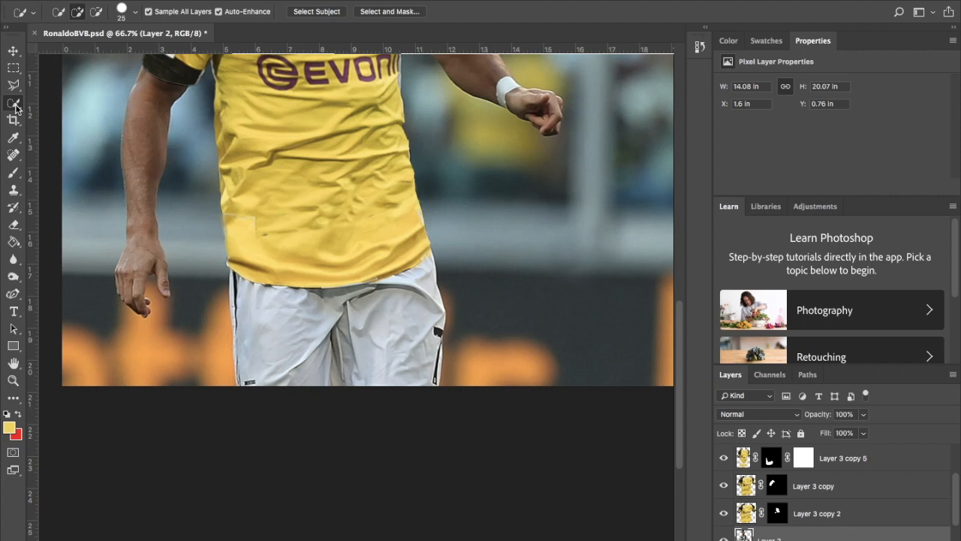
mouse_move(244, 268)
left_mouse_down()
mouse_move(255, 297)
mouse_move(263, 384)
mouse_move(353, 384)
mouse_move(383, 367)
mouse_move(420, 280)
left_mouse_up()
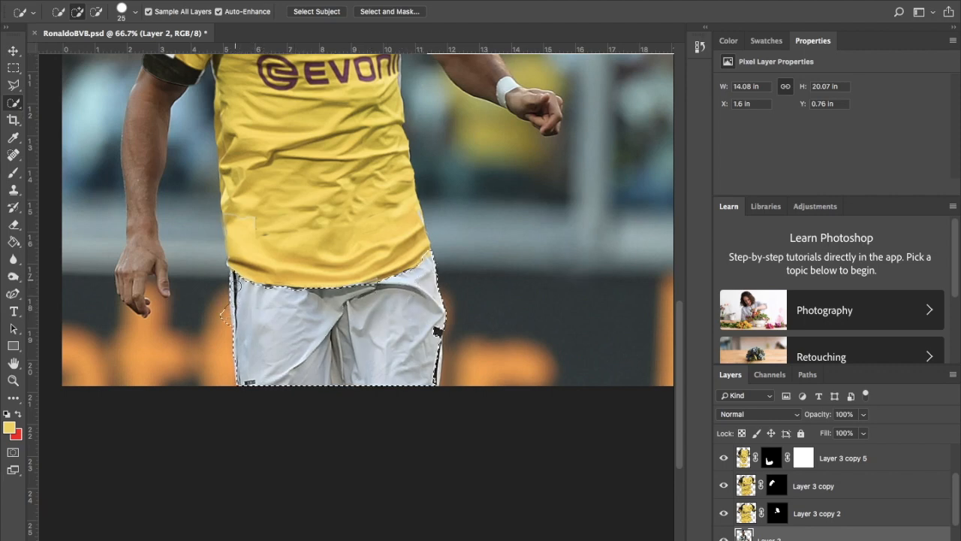
- Refine the shorts selection by excluding background beside the legs and adding the dark side trim, and reduce the selection brush size to 10
left_click(227, 322, "alt")
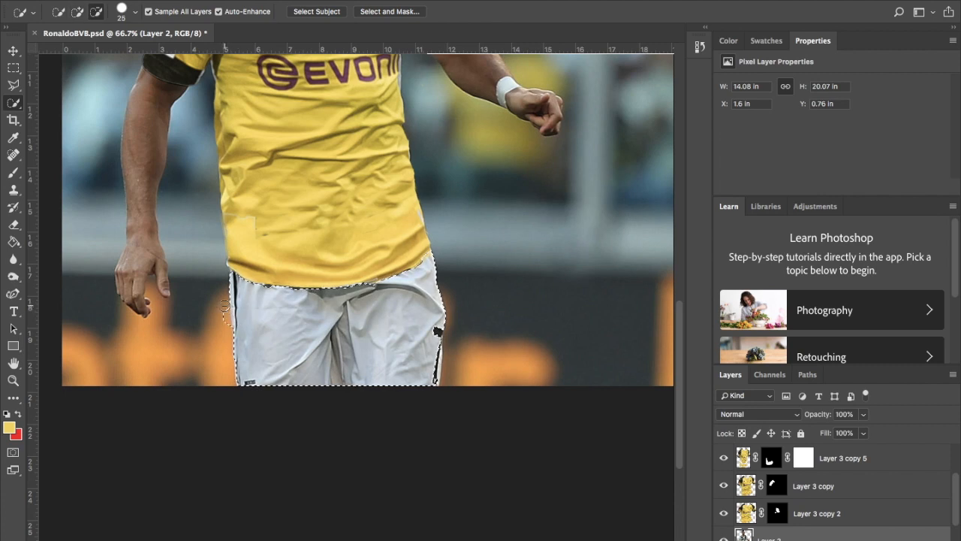
mouse_move(437, 327)
left_mouse_down()
mouse_move(431, 375)
mouse_move(434, 369)
left_mouse_up()
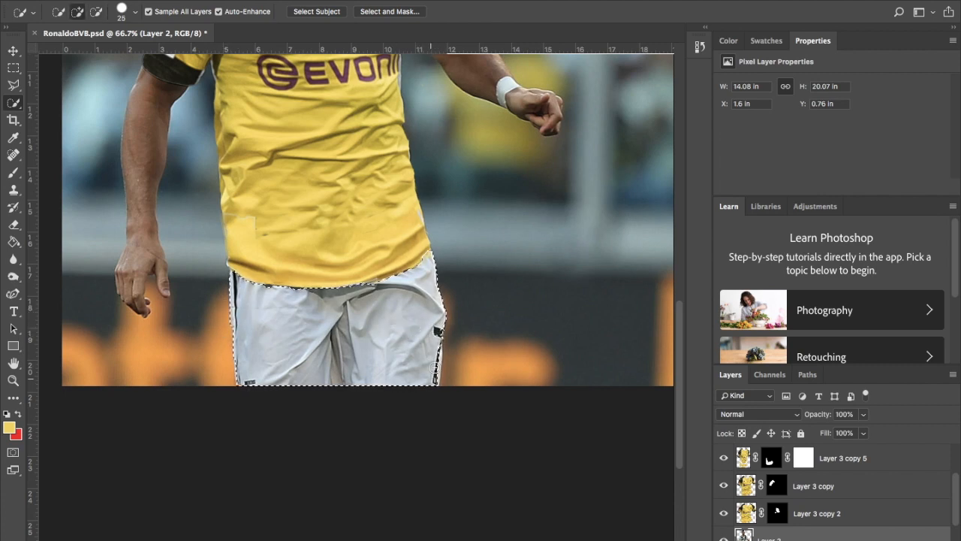
left_click(449, 345, "alt")
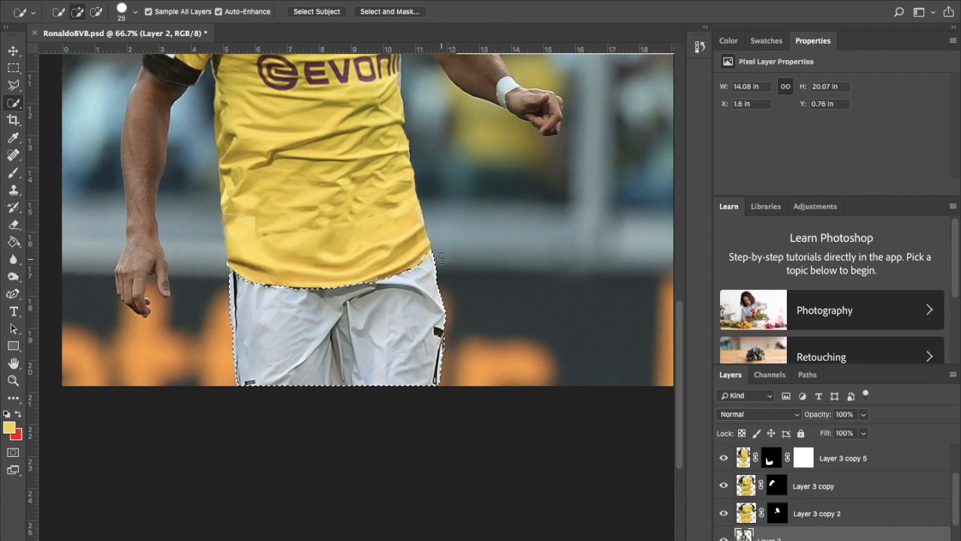
scroll(315, 282, "up", 1)
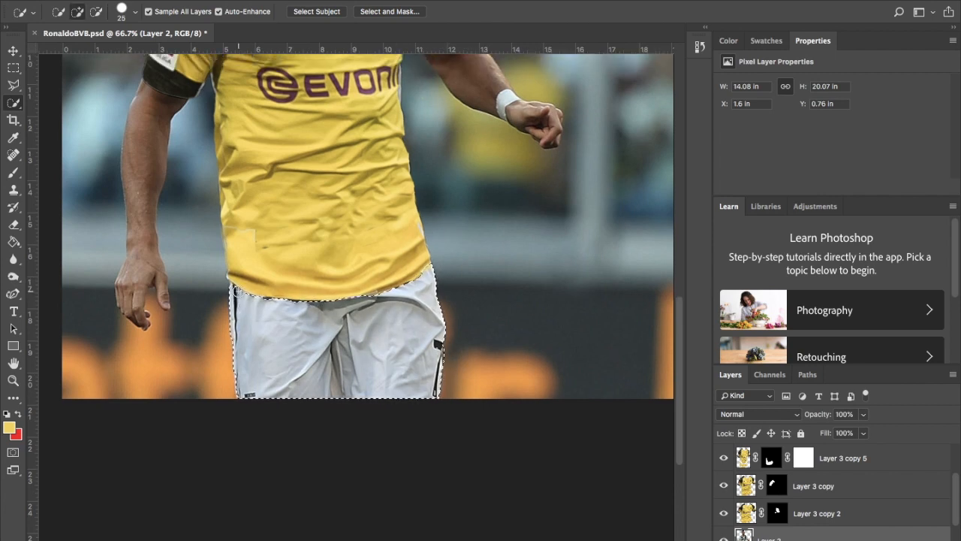
key("bracketleft")
key("bracketleft")
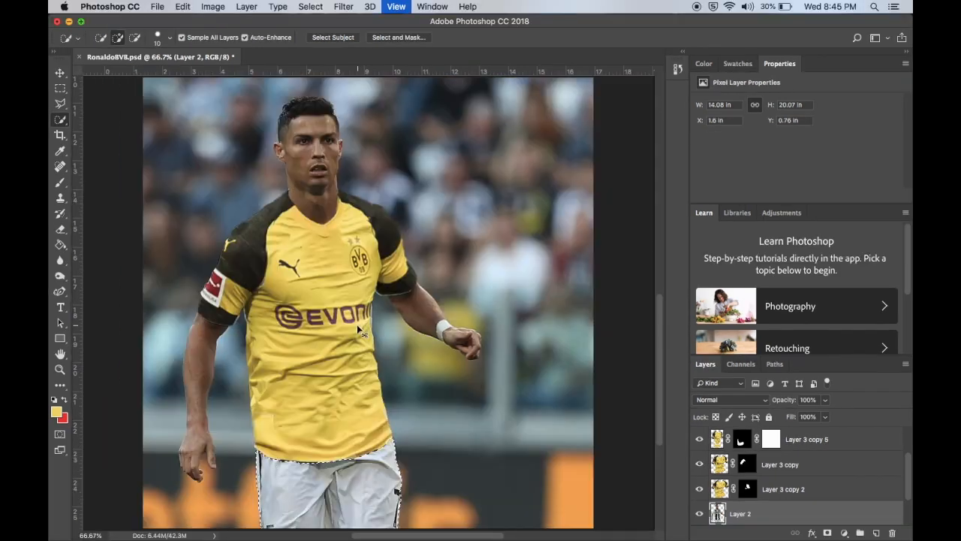
- Darken the selected shorts with a Brightness/Contrast adjustment of brightness -150 and contrast -50
key("super+minus")
key("super+minus")
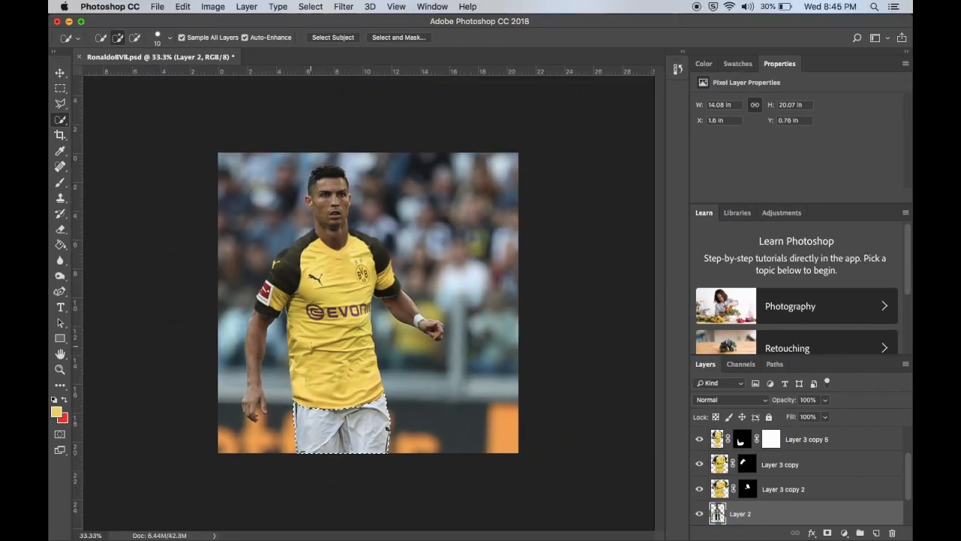
left_click(212, 7)
mouse_move(229, 39)
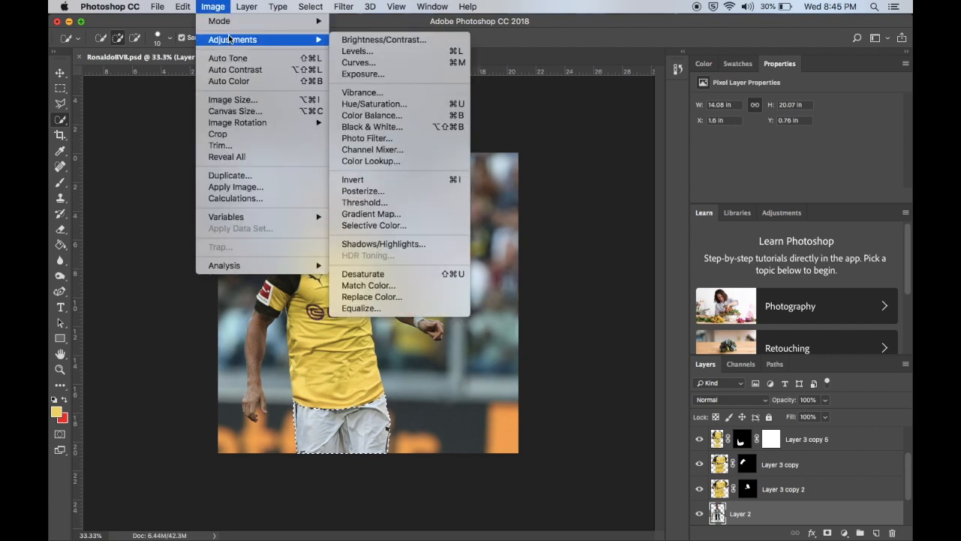
left_click(359, 42)
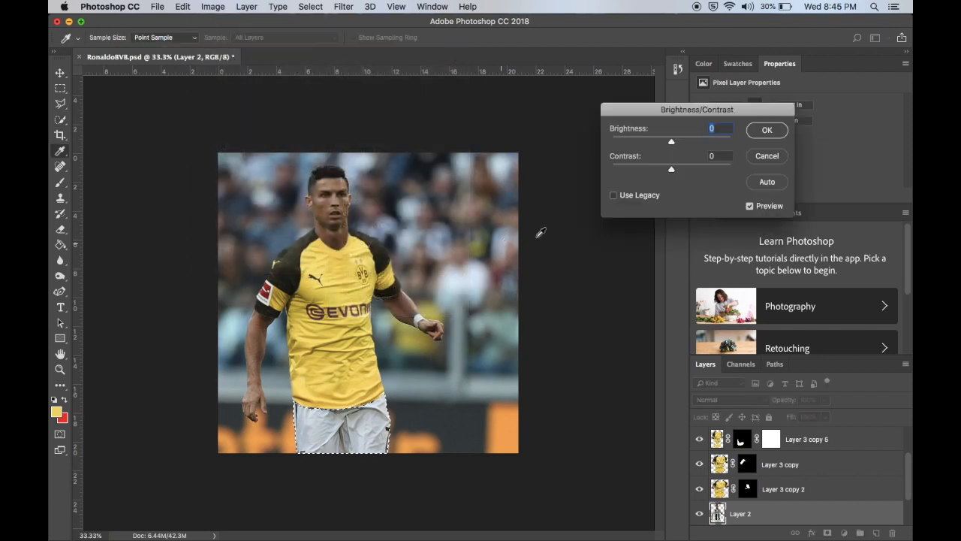
left_click_drag(678, 177, 575, 170)
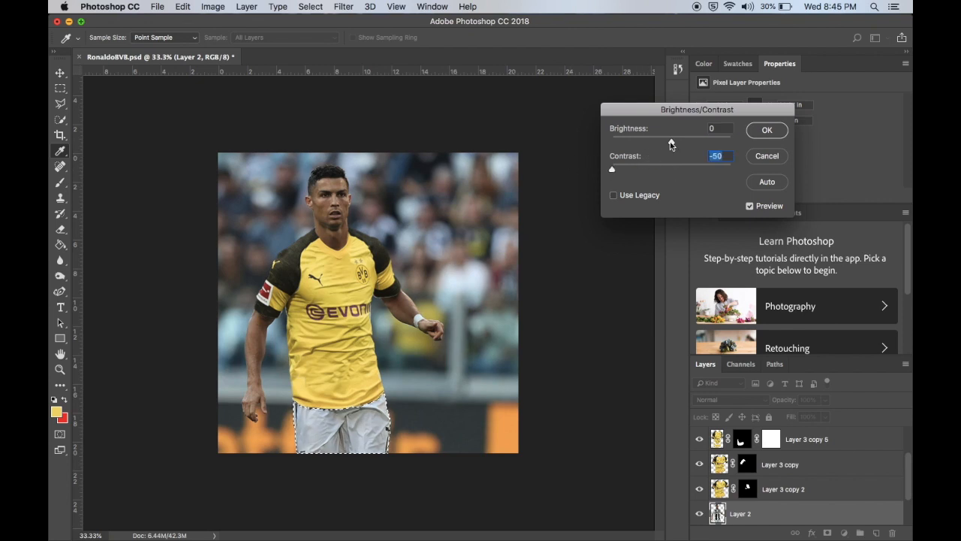
left_click_drag(671, 144, 598, 144)
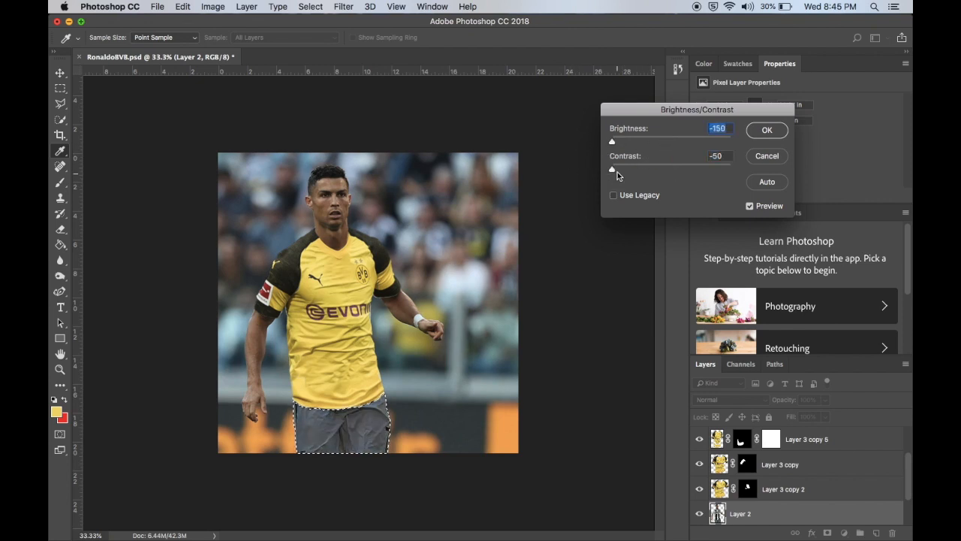
left_click(772, 131)
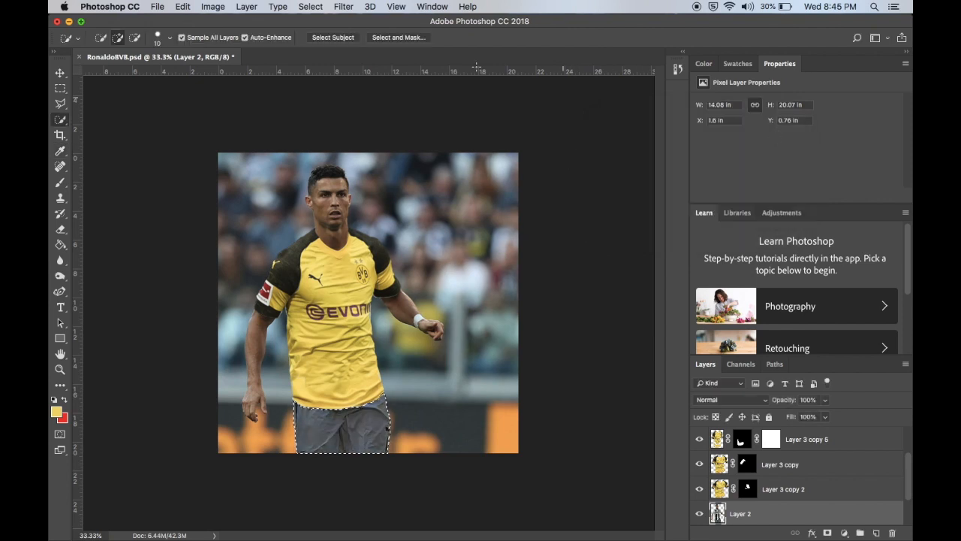
- Darken the selected shorts again with a Brightness/Contrast adjustment of brightness -150
left_click(213, 6)
mouse_move(233, 39)
left_click(368, 38)
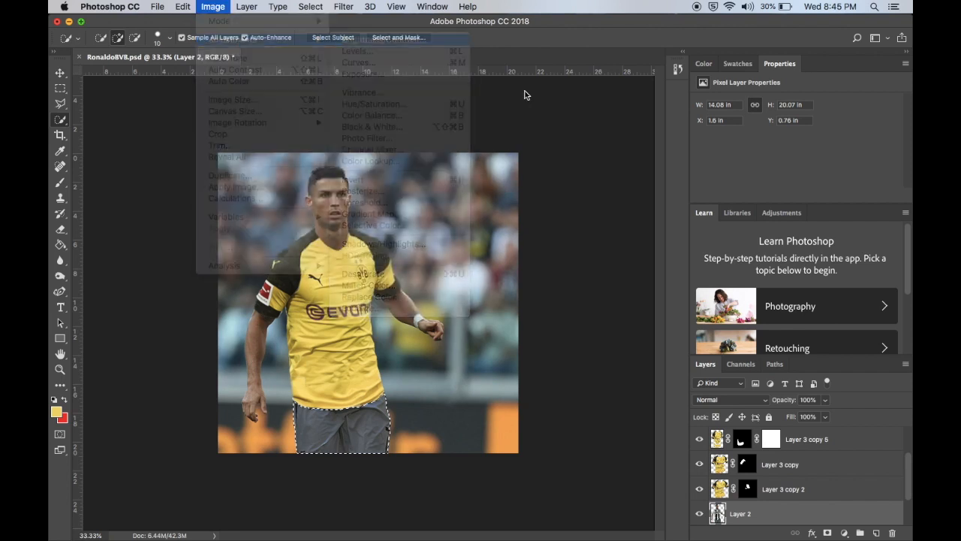
left_click_drag(670, 146, 517, 148)
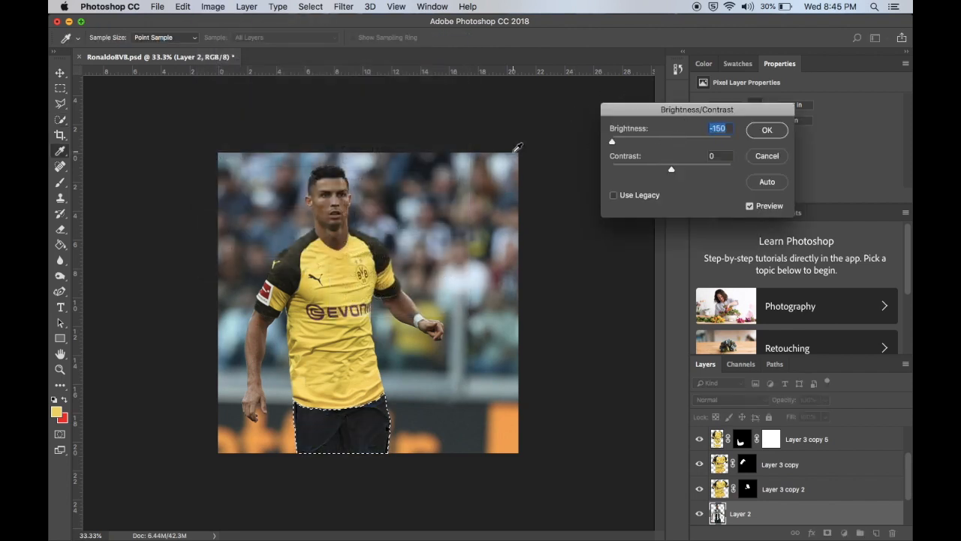
left_click(766, 131)
key("w")
- Apply one more darkening Brightness/Contrast adjustment to the shorts on Layer 2 and clear the selection
left_click(213, 6)
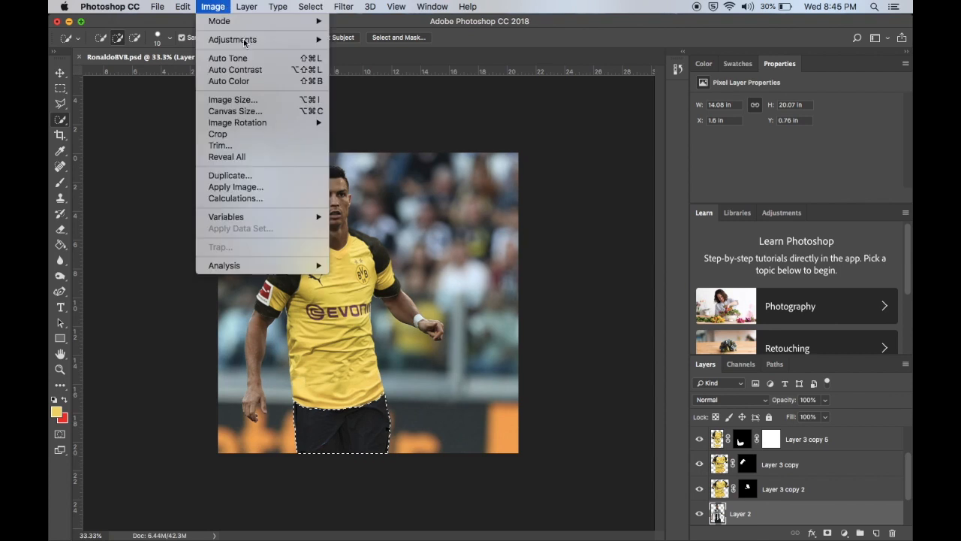
mouse_move(251, 46)
left_click(383, 39)
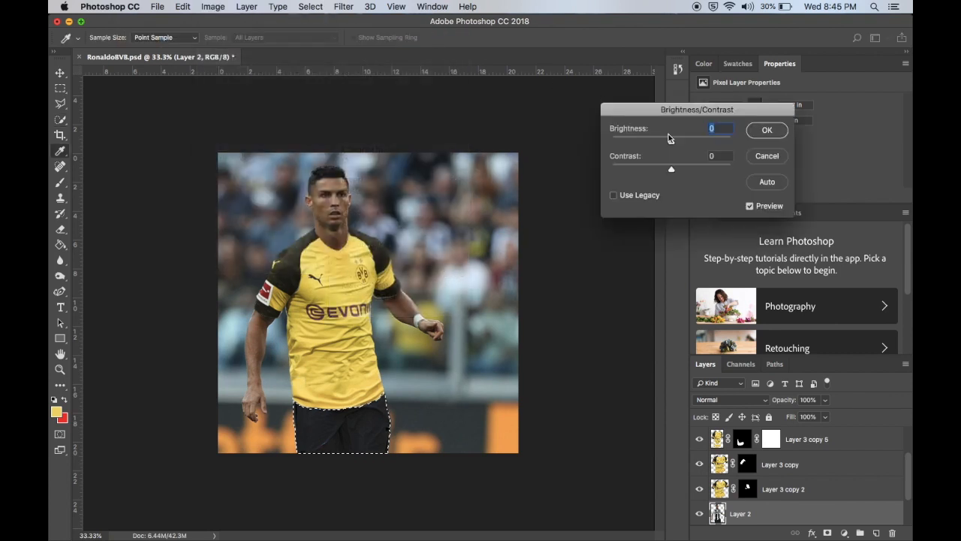
left_click(766, 130)
key("super+d")
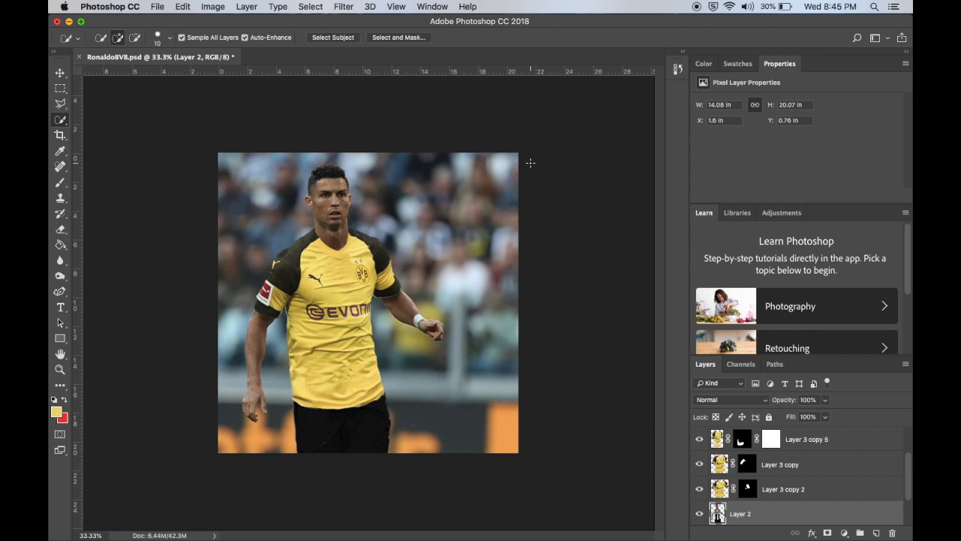
- Examine the jersey and the darkened shorts at several magnifications
key("super+equal")
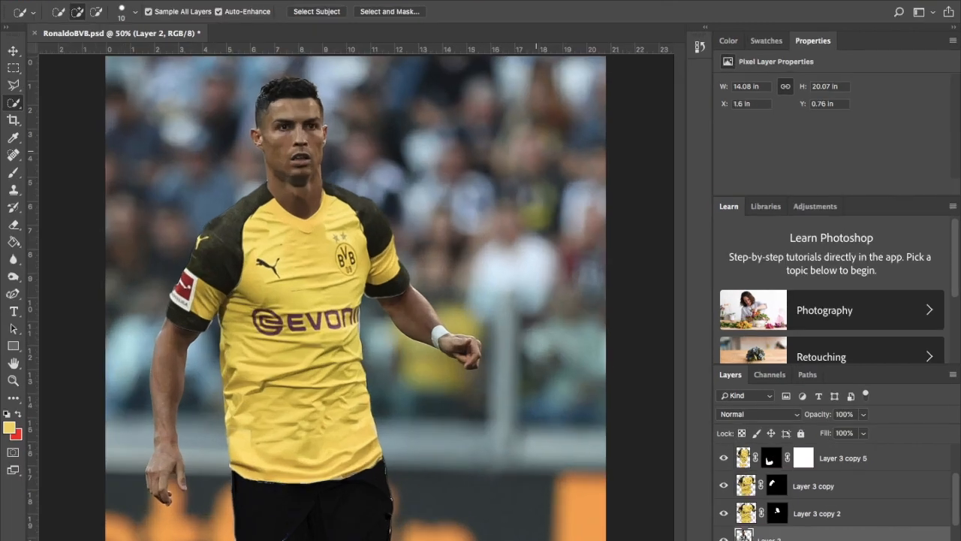
key("v")
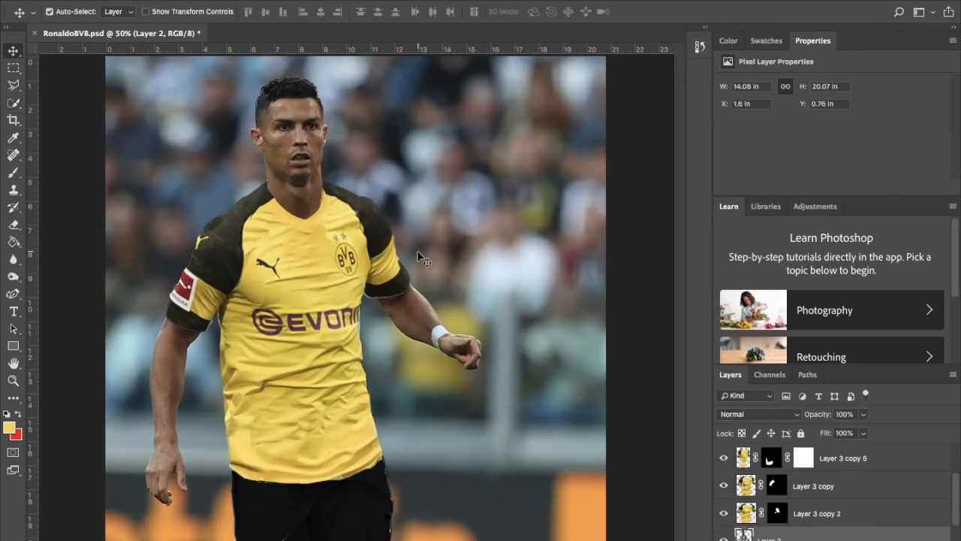
left_click(342, 256)
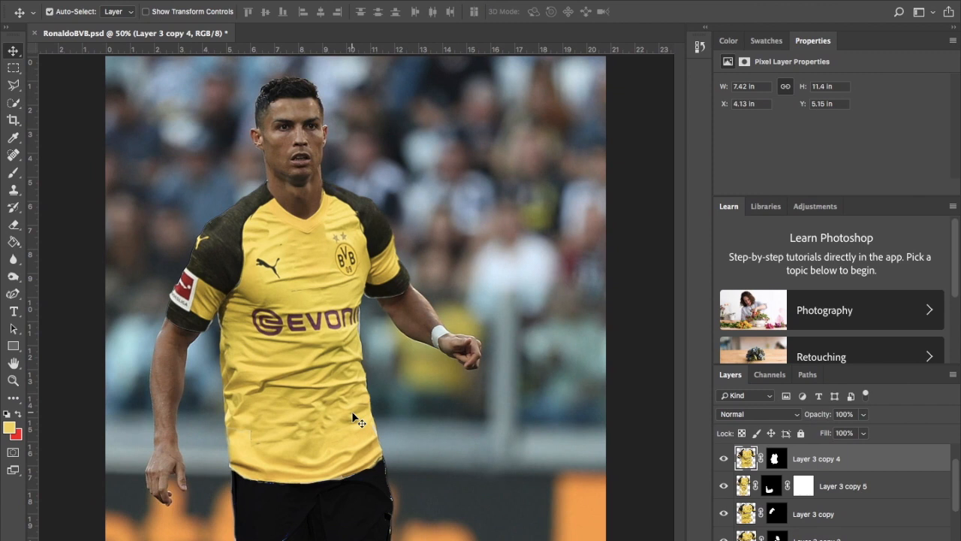
key("ctrl+minus")
key("ctrl+minus")
key("ctrl+minus")
key("ctrl+plus")
key("ctrl+plus")
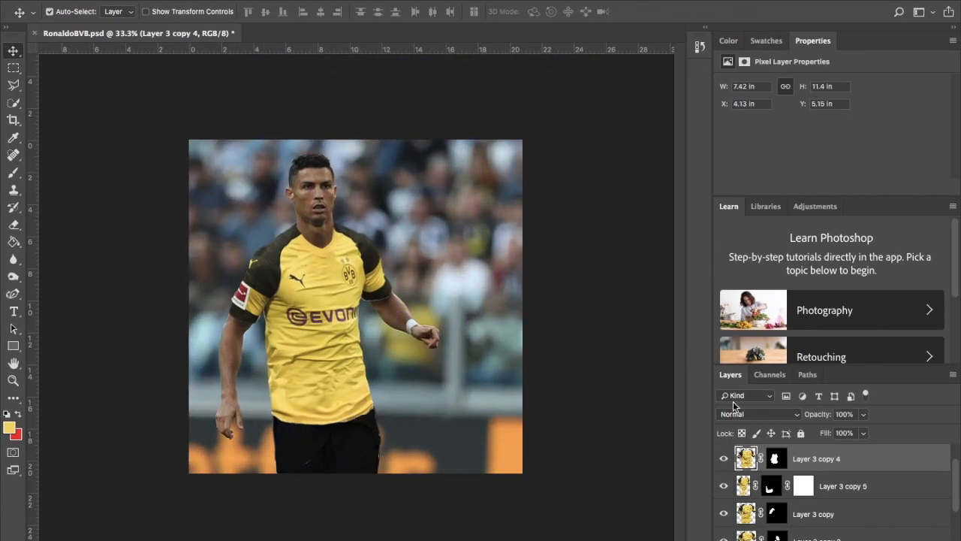
- Select all jersey layers from Layer 3 copy 3 down to Layer 3 copy 2 and merge them into one layer
scroll(833, 468, "down", 1)
scroll(832, 468, "up", 2)
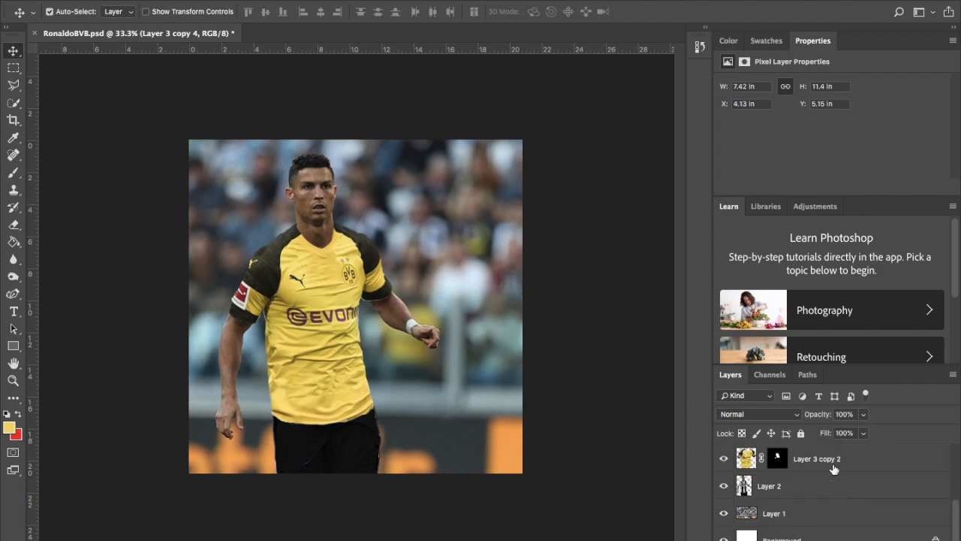
left_click(844, 463)
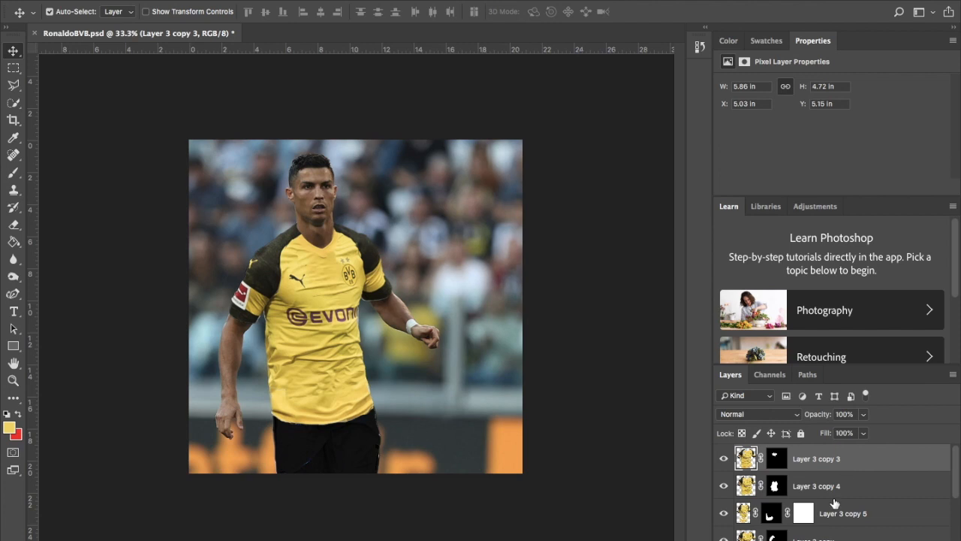
scroll(833, 501, "down", 3)
left_click(829, 478)
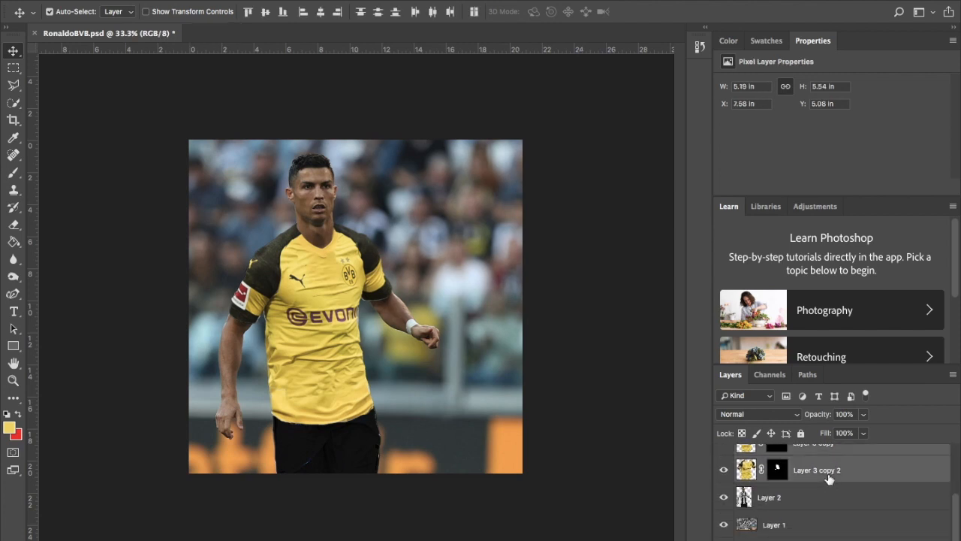
scroll(829, 478, "up", 3)
scroll(829, 479, "down", 3)
scroll(829, 479, "up", 3)
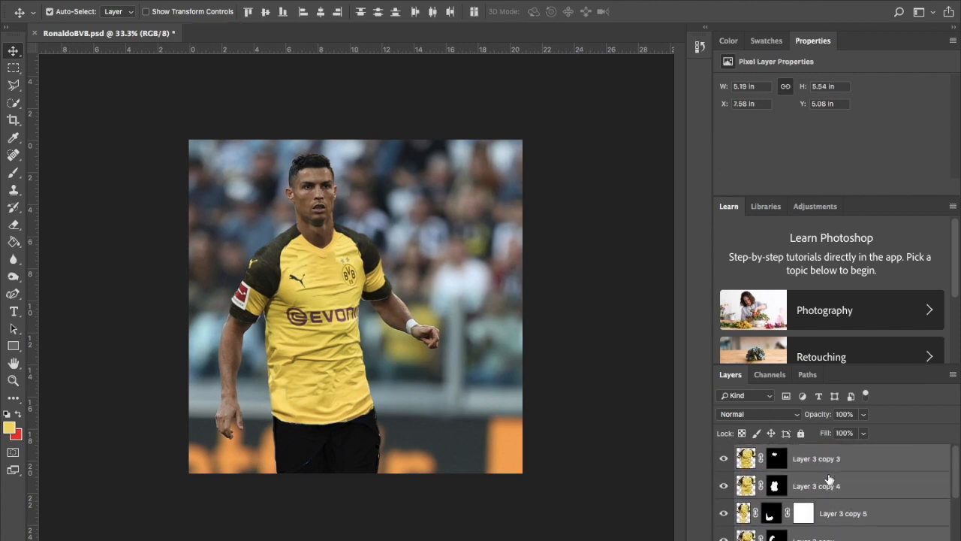
right_click(828, 479)
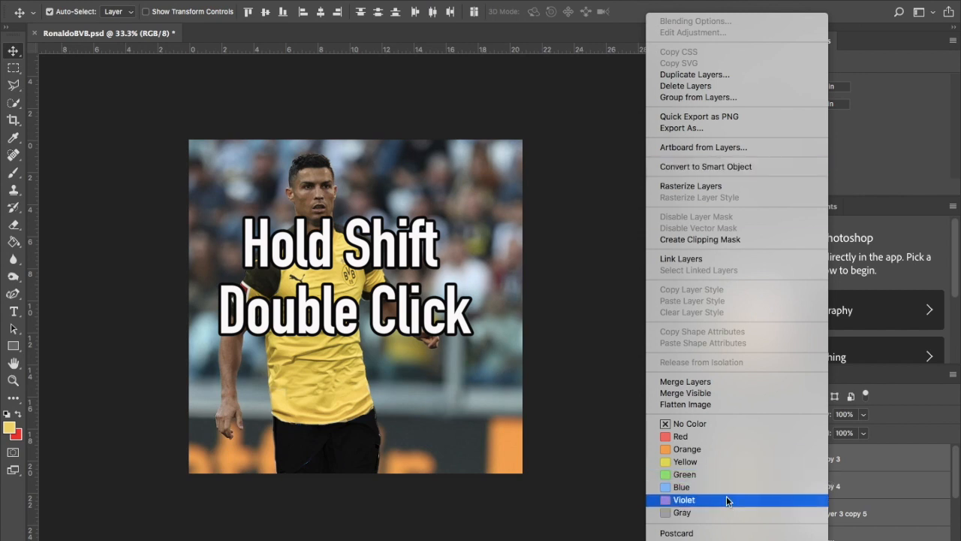
left_click(708, 382)
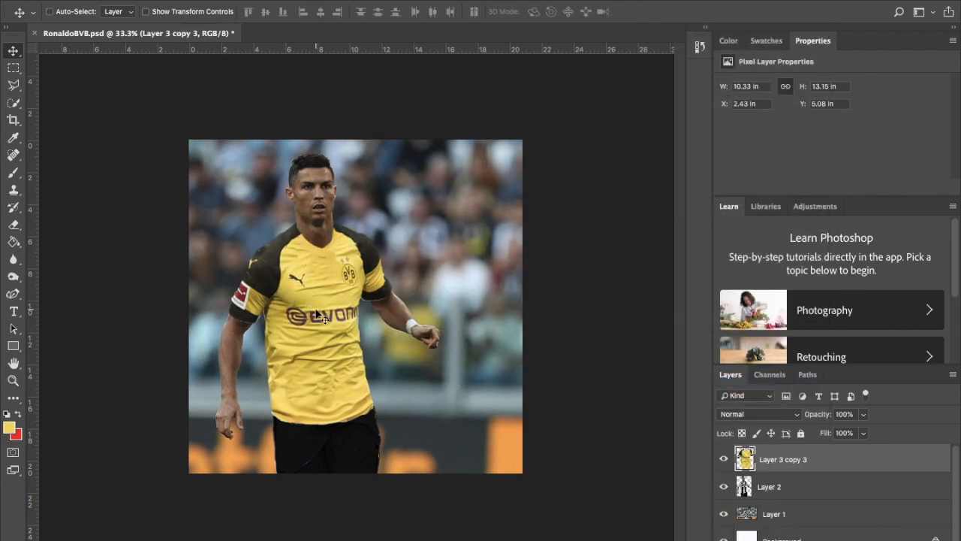
key("ctrl+minus")
key("ctrl+minus")
key("ctrl+plus")
key("ctrl+plus")
left_click_drag(257, 352, 294, 308)
key("ctrl+z")
- Darken the merged jersey layer slightly with a Brightness/Contrast adjustment
left_click(201, 0)
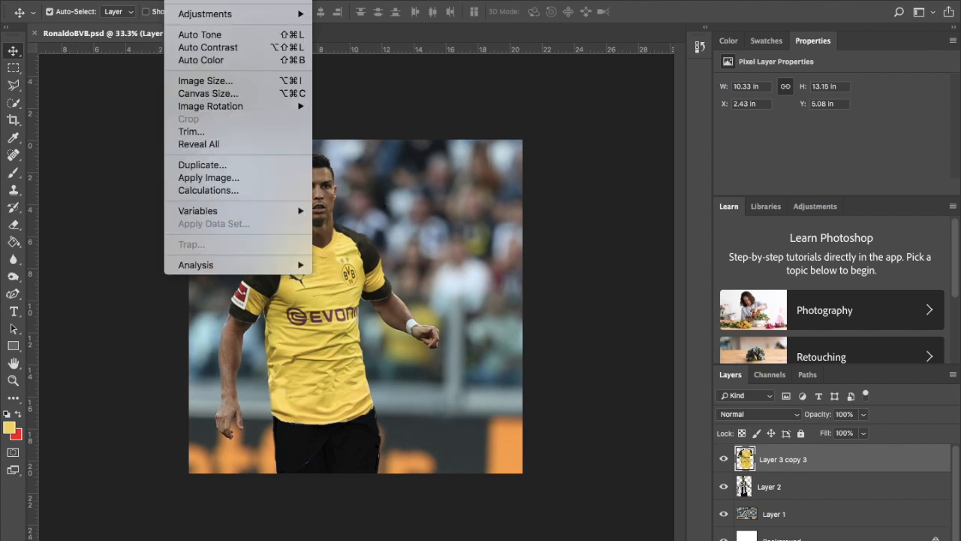
mouse_move(206, 15)
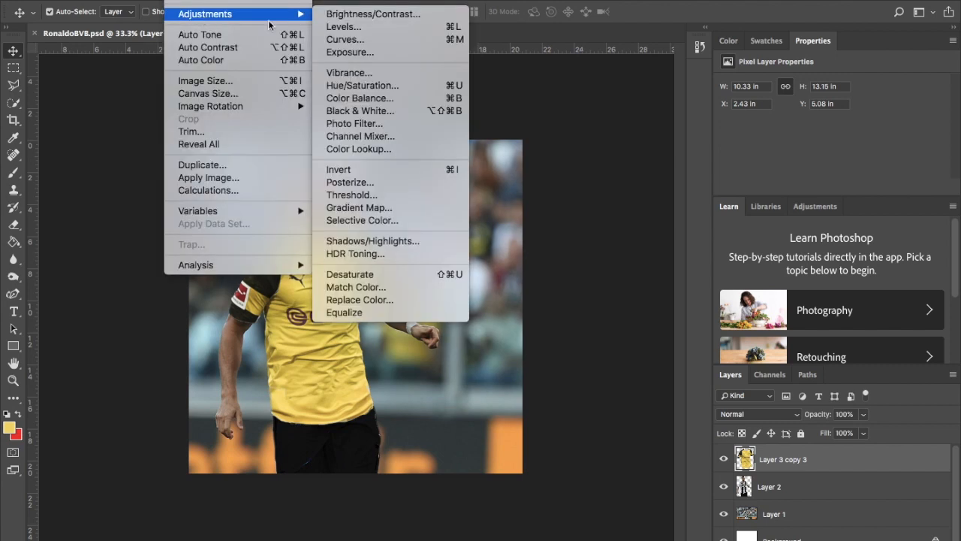
left_click(342, 17)
left_click_drag(690, 133, 667, 133)
left_click(785, 144)
key("v")
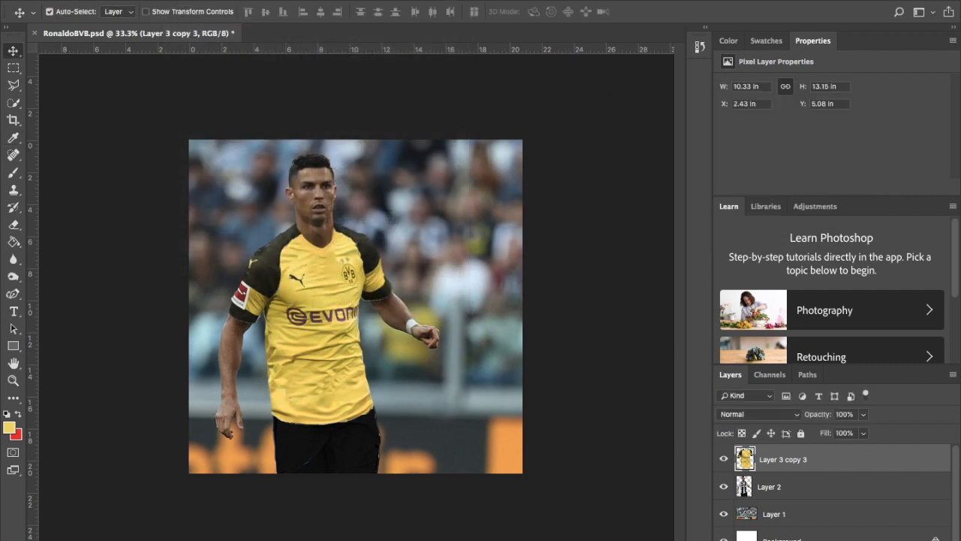
- Adjust the merged jersey layer with Vibrance, setting vibrance to +54 and saturation to -4
left_click(201, 0)
mouse_move(203, 6)
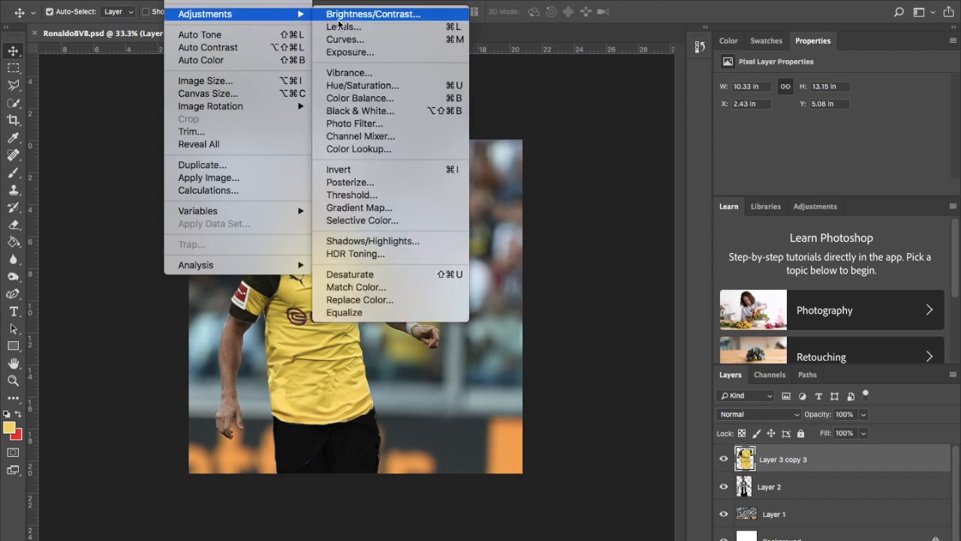
left_click(342, 73)
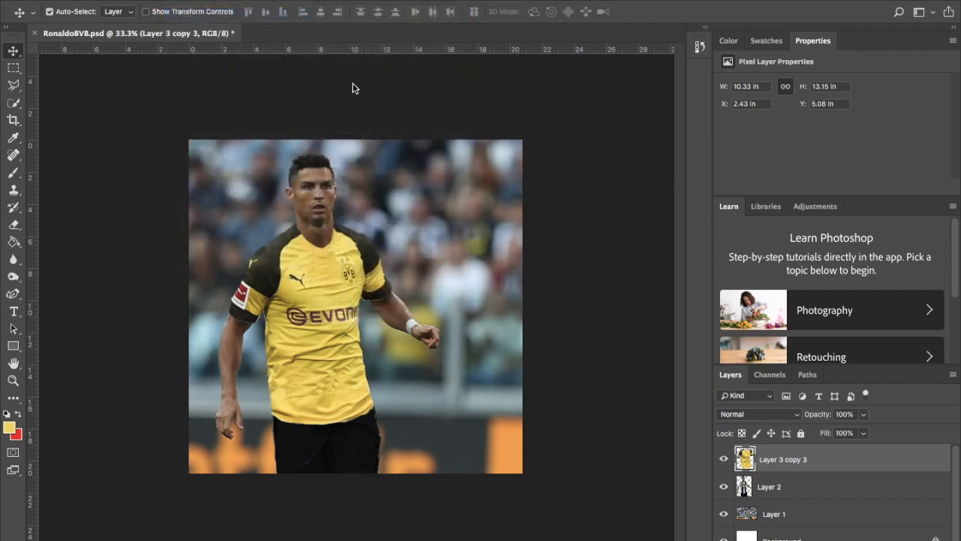
mouse_move(706, 168)
left_mouse_down()
mouse_move(715, 165)
mouse_move(641, 169)
mouse_move(692, 166)
left_mouse_up()
type("0")
mouse_move(680, 203)
left_mouse_down()
mouse_move(688, 204)
mouse_move(678, 203)
left_mouse_up()
left_click_drag(694, 170, 702, 170)
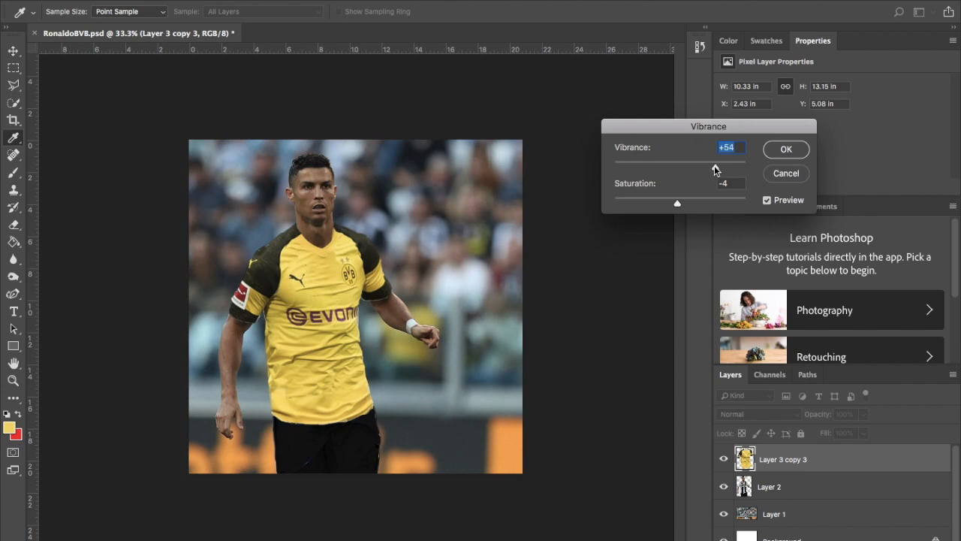
left_click(785, 150)
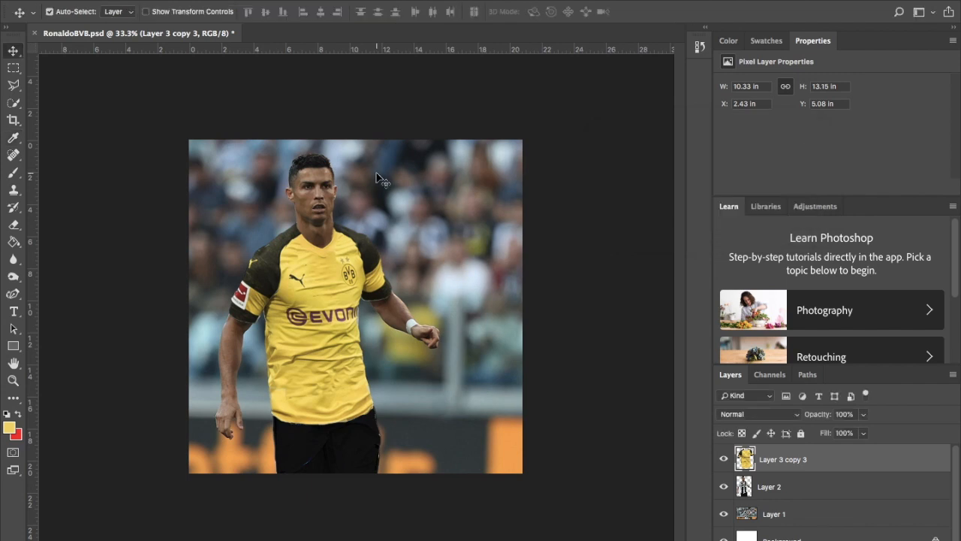
- Make Layer 2 active and sample the shorts' black as the foreground colour near the speckled crease
left_click(341, 464)
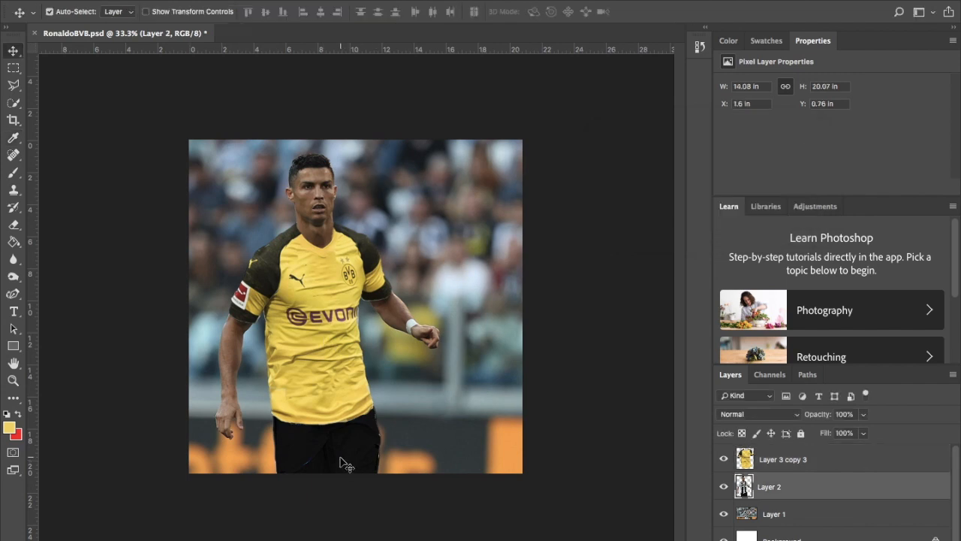
key("ctrl+plus")
key("ctrl+plus")
key("ctrl+plus")
scroll(340, 461, "down", 5)
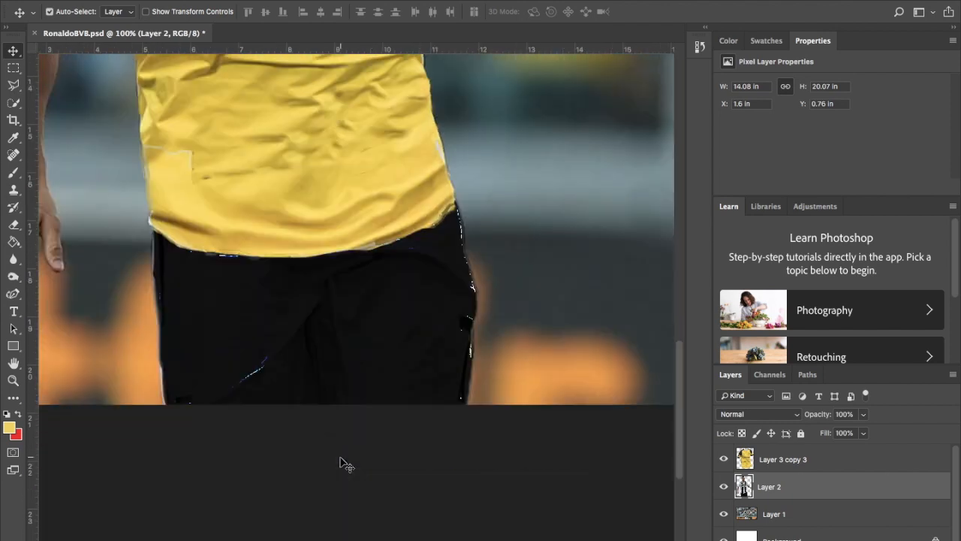
key("i")
left_click(274, 373)
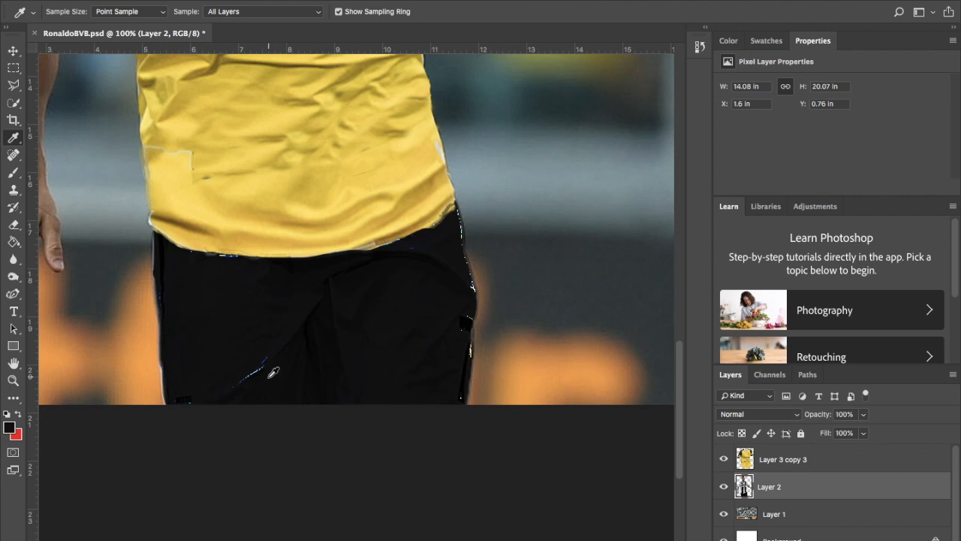
- Reduce the brush to size 8 and paint black over the blue speckles along the crease near the bottom of the shorts
scroll(274, 373, "up", 2)
key("b")
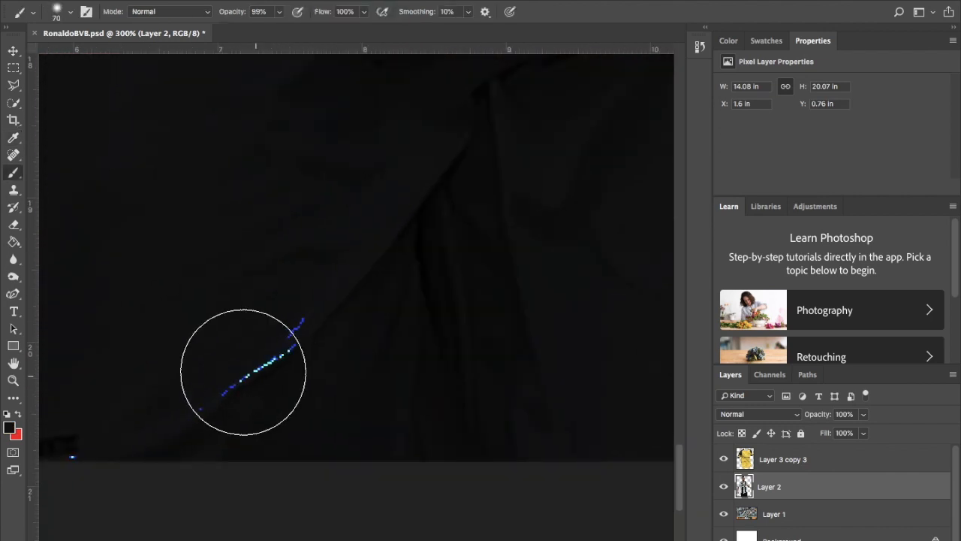
key("bracketleft")
key("bracketleft")
key("bracketleft")
key("bracketleft")
key("bracketleft")
key("bracketleft")
key("bracketleft")
key("bracketleft")
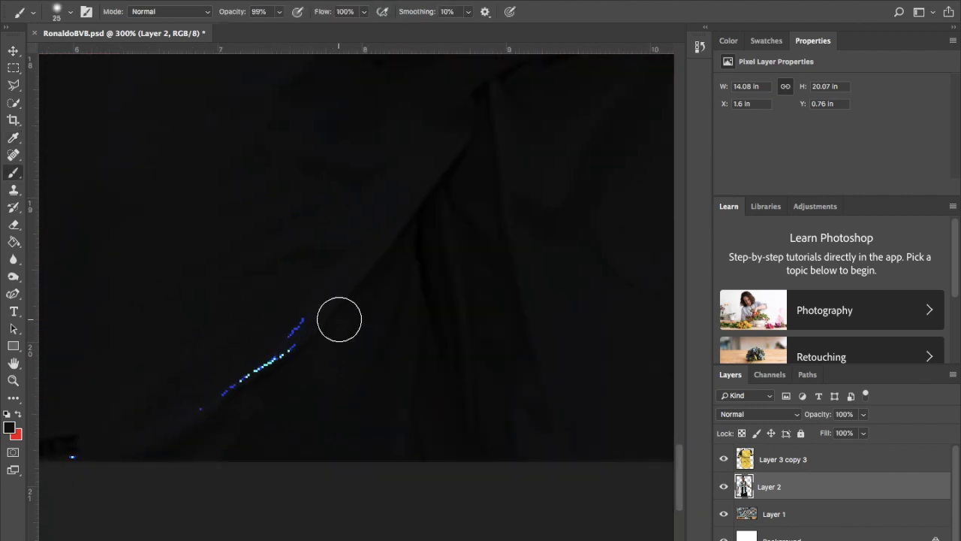
mouse_move(307, 321)
left_mouse_down()
mouse_move(292, 331)
mouse_move(301, 321)
mouse_move(295, 351)
mouse_move(281, 346)
mouse_move(258, 367)
mouse_move(287, 350)
mouse_move(197, 403)
left_mouse_up()
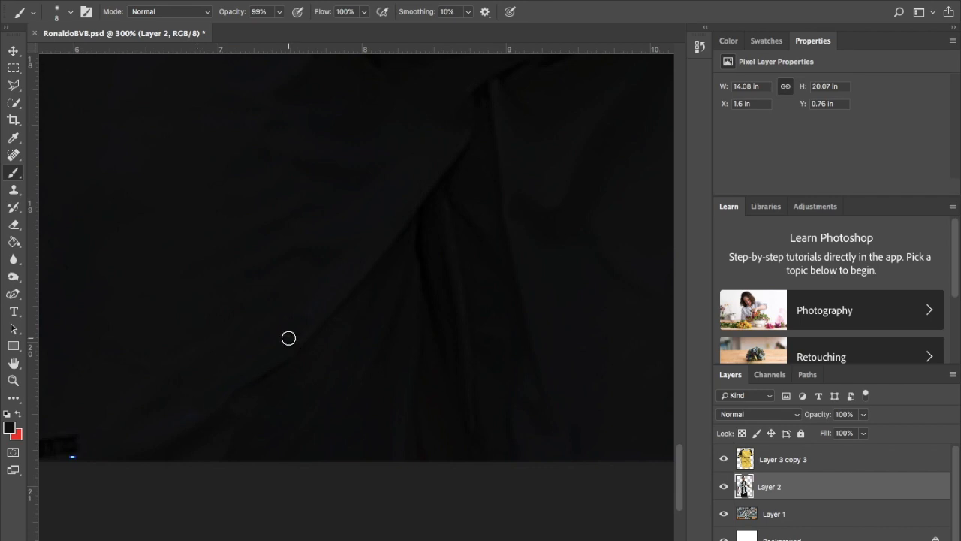
- Sample the shorts' near-black #0e0f10 as the foreground colour and check it in the colour picker
key("ctrl+minus")
key("ctrl+minus")
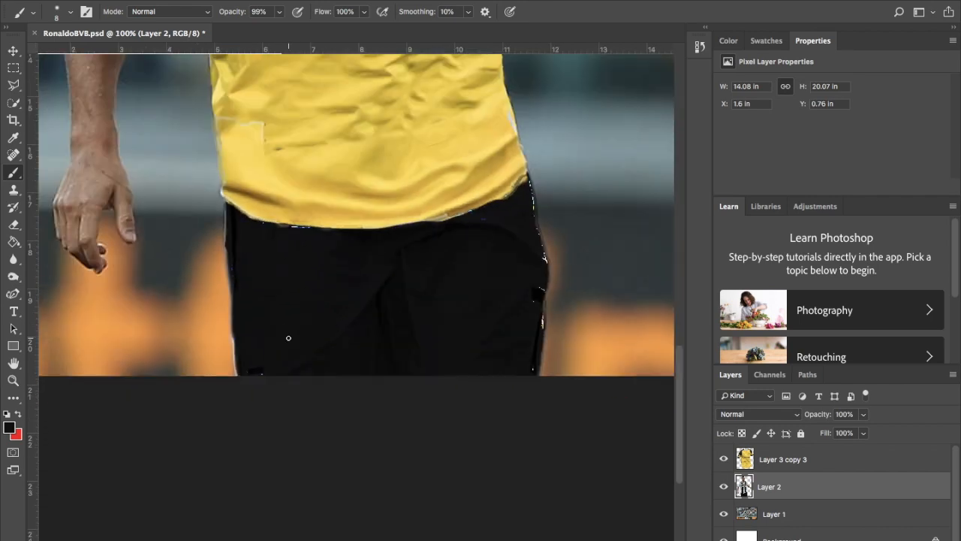
key("i")
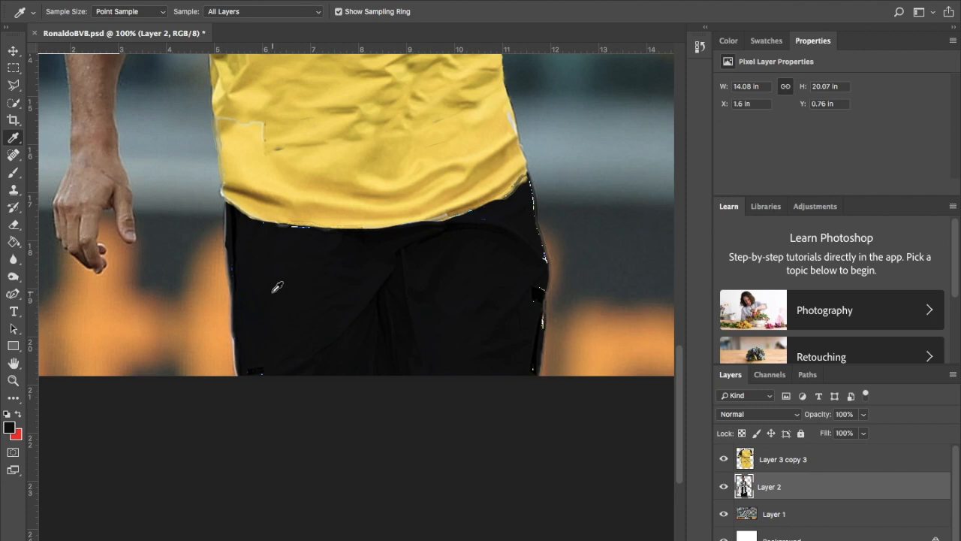
left_click(328, 201)
left_click(294, 295)
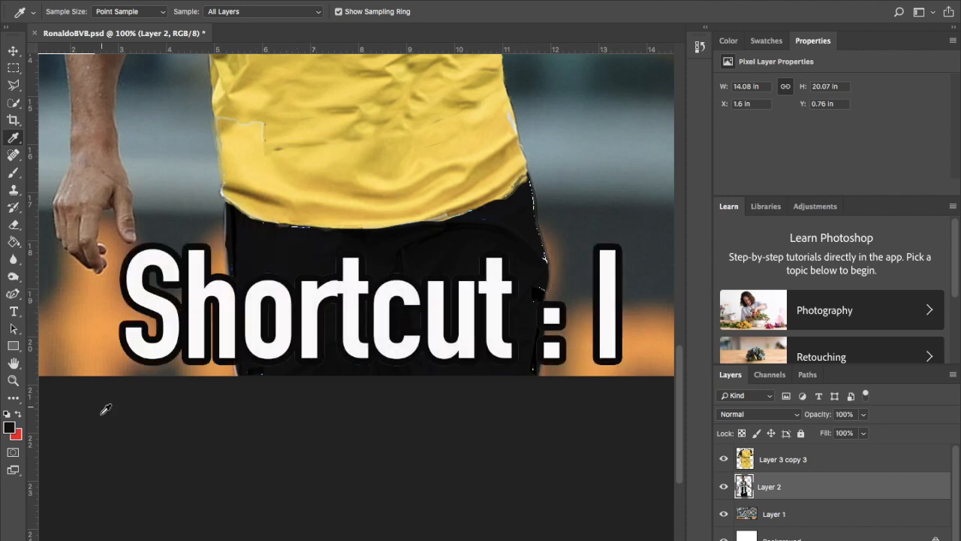
left_click(9, 427)
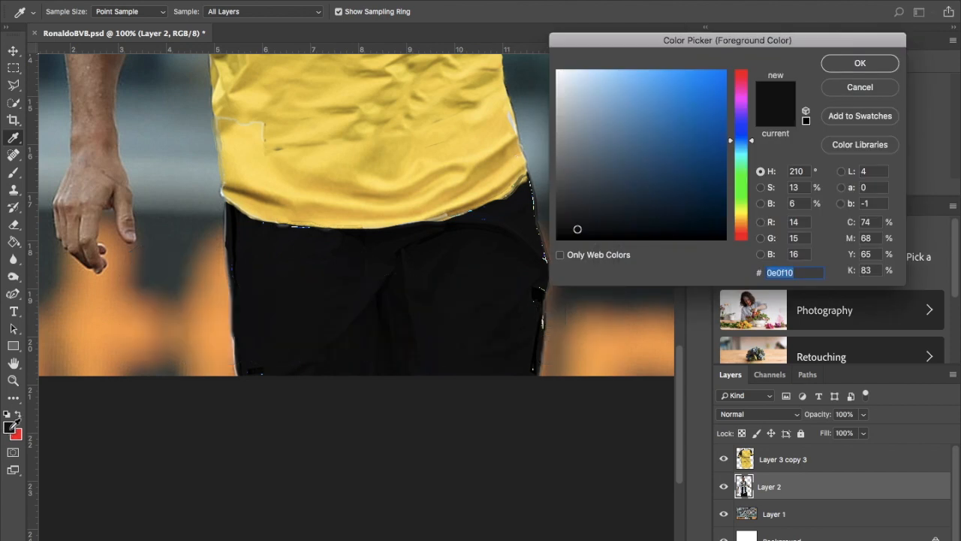
left_click(622, 128)
left_click(680, 168)
left_click(866, 69)
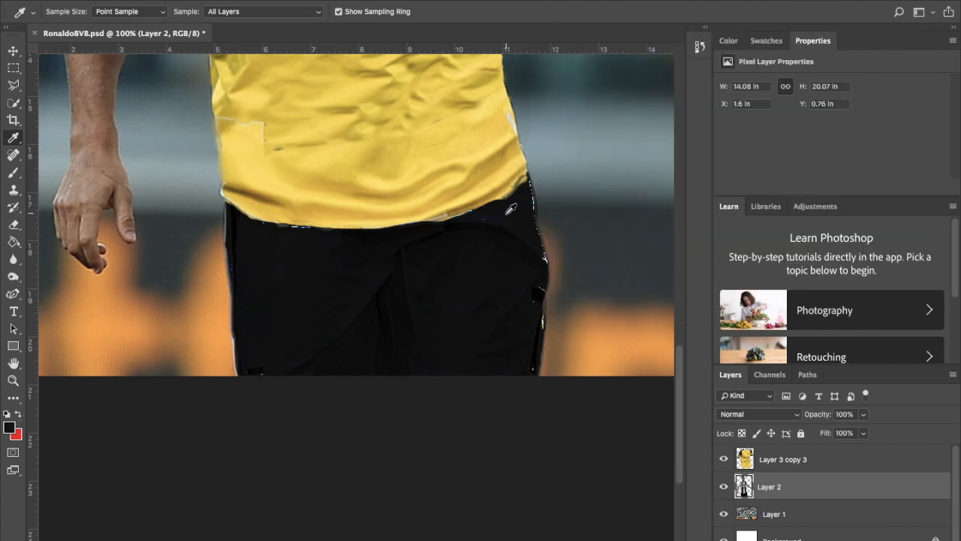
- Paint the sampled near-black over the coloured specks along the shorts' outer edge and just below the jersey hem
key("super+plus")
key("super+plus")
scroll(506, 214, "up", 4)
scroll(506, 214, "right", 7)
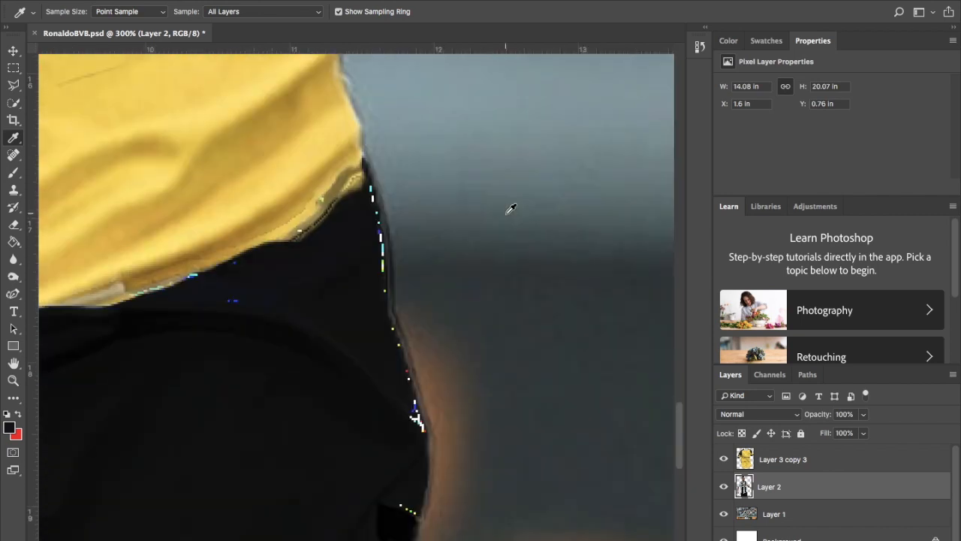
key("b")
mouse_move(371, 193)
left_mouse_down()
mouse_move(412, 416)
mouse_move(404, 510)
left_mouse_up()
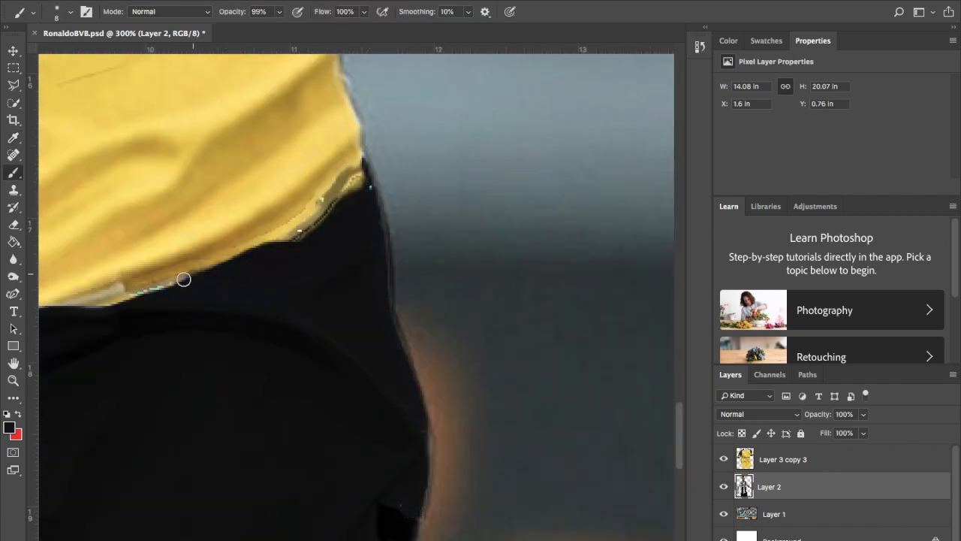
scroll(433, 279, "down", 3)
left_click_drag(407, 449, 406, 491)
scroll(403, 457, "left", 14)
mouse_move(360, 150)
left_mouse_down()
mouse_move(250, 136)
mouse_move(226, 134)
left_mouse_up()
scroll(152, 395, "down", 2)
scroll(225, 521, "down", 6)
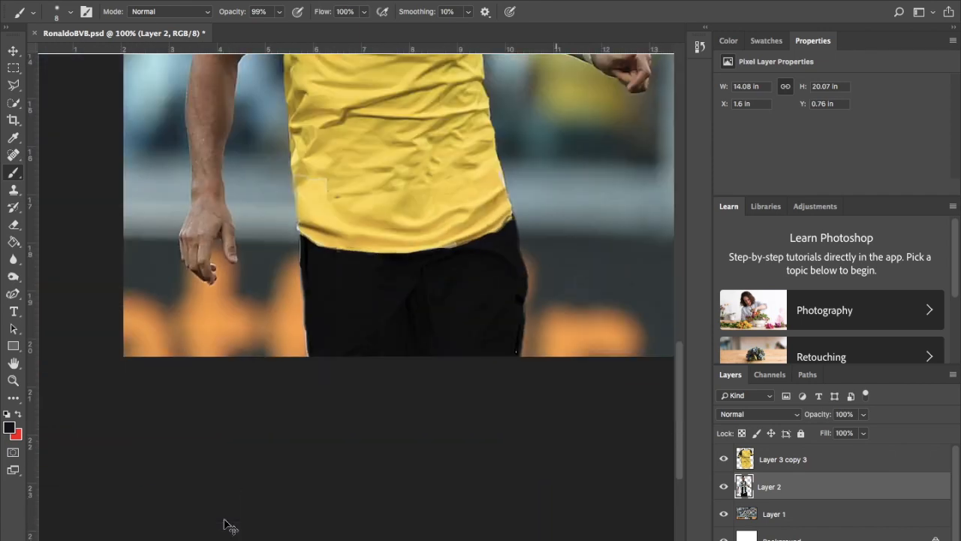
scroll(225, 524, "up", 1)
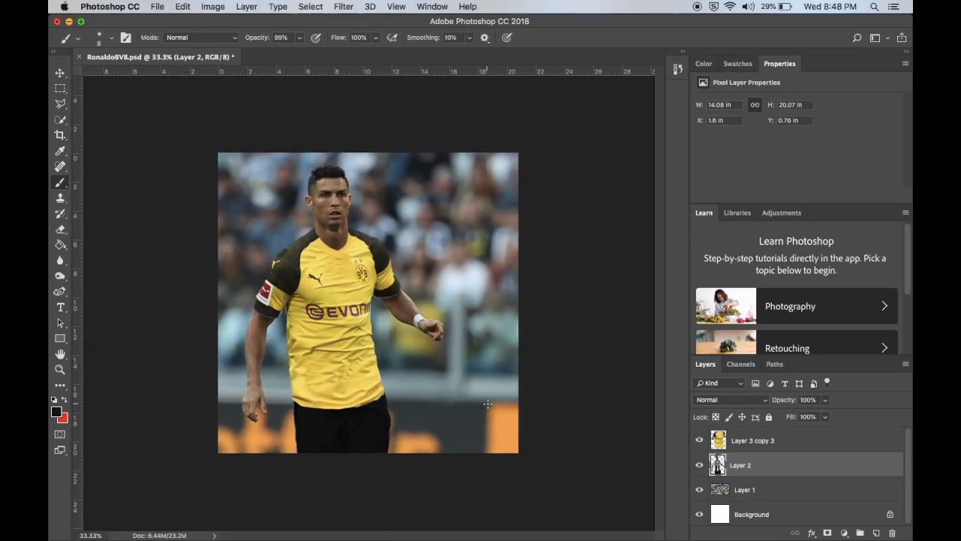
- Make the stadium background Layer 1 active, hiding it briefly and showing it again to compare
key("v")
left_click(753, 488)
left_click(698, 495)
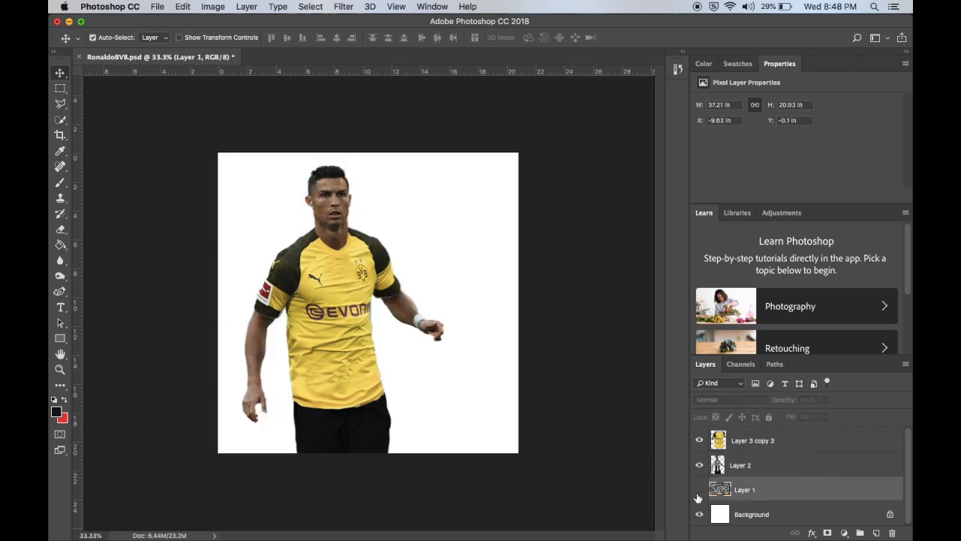
left_click(698, 491)
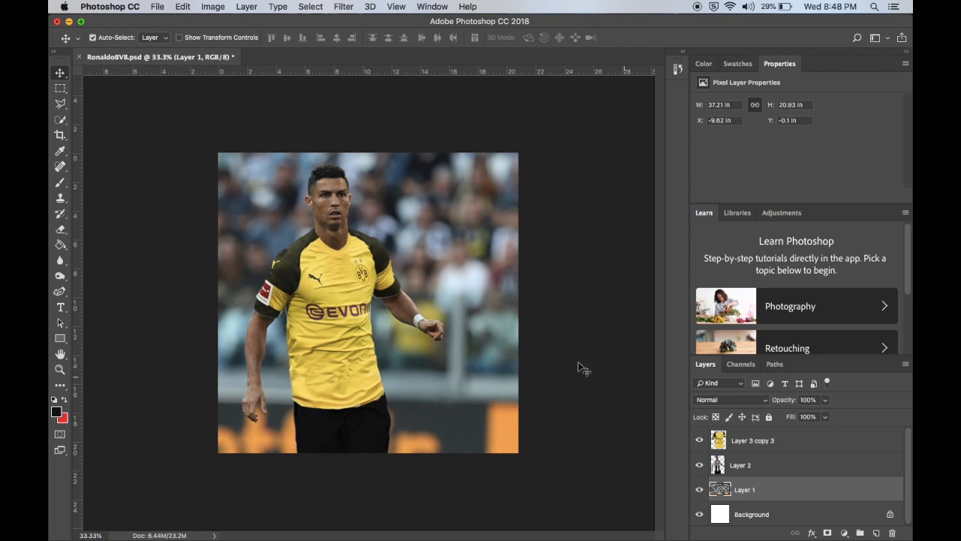
right_click(758, 490)
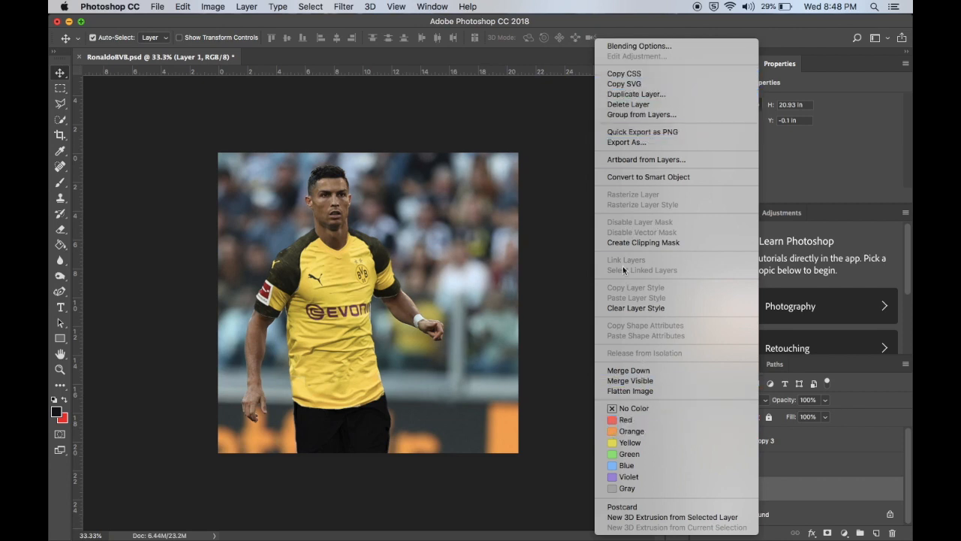
left_click(538, 245)
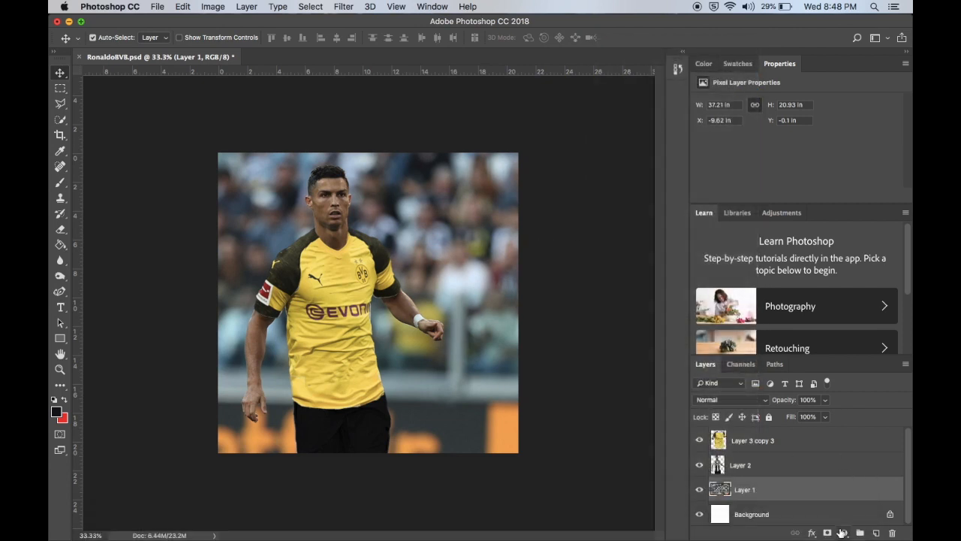
- Try a Black & White adjustment layer above Layer 1, then undo it
left_click(842, 531)
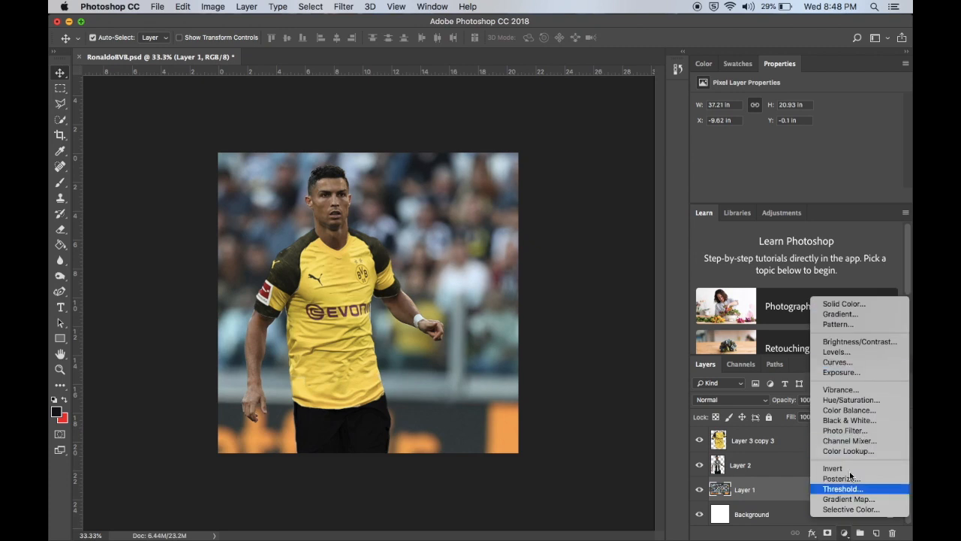
left_click(855, 421)
key("super+z")
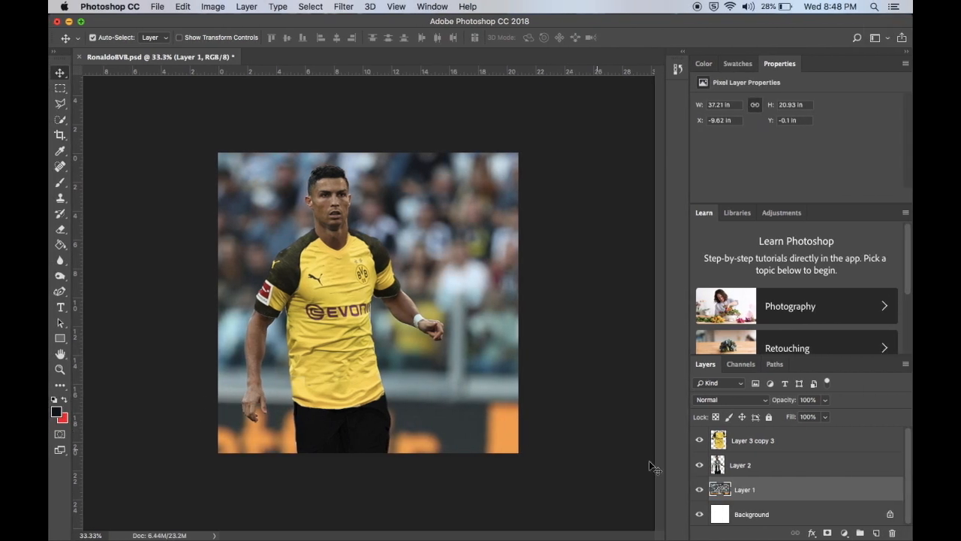
- Add a new empty layer directly above the background Layer 1
key("super+shift+alt+n")
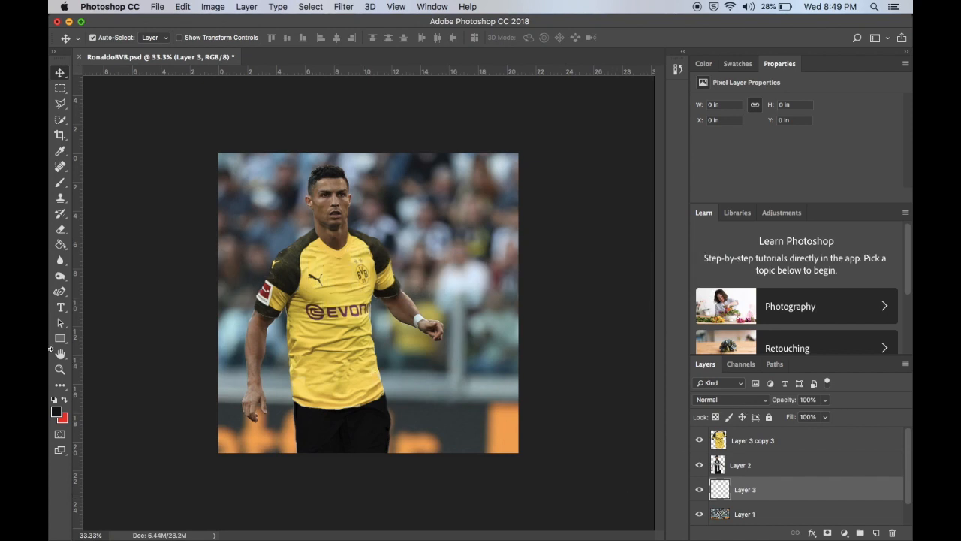
mouse_move(721, 538)
left_click(844, 532)
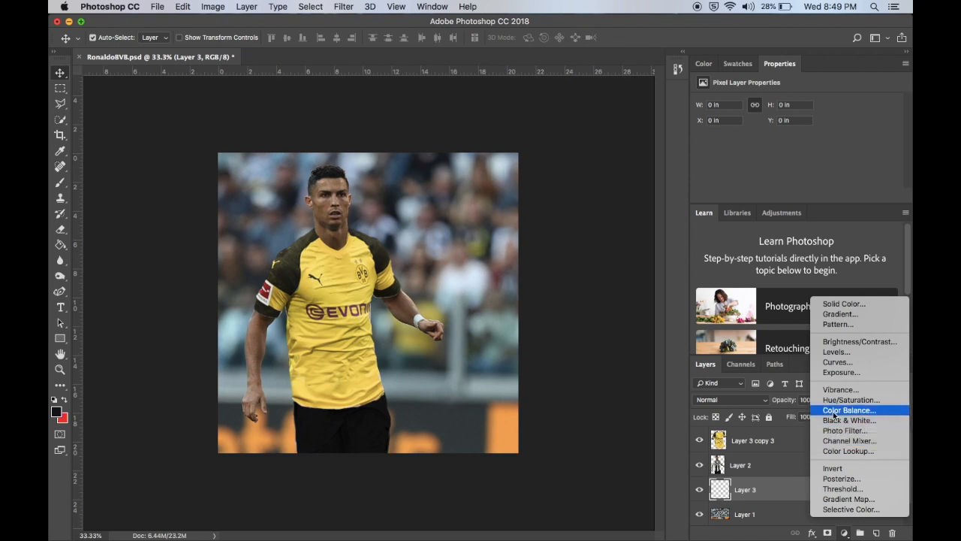
left_click(838, 315)
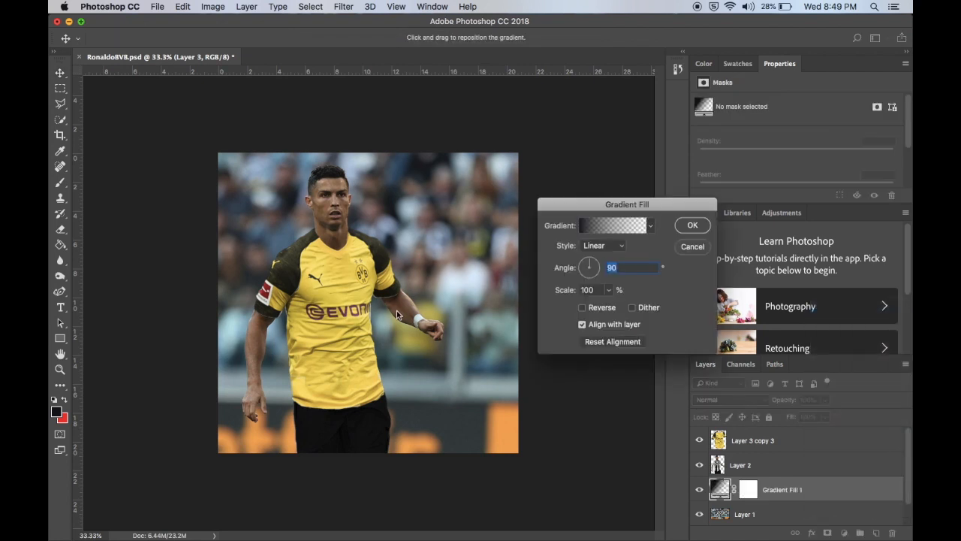
left_click(640, 230)
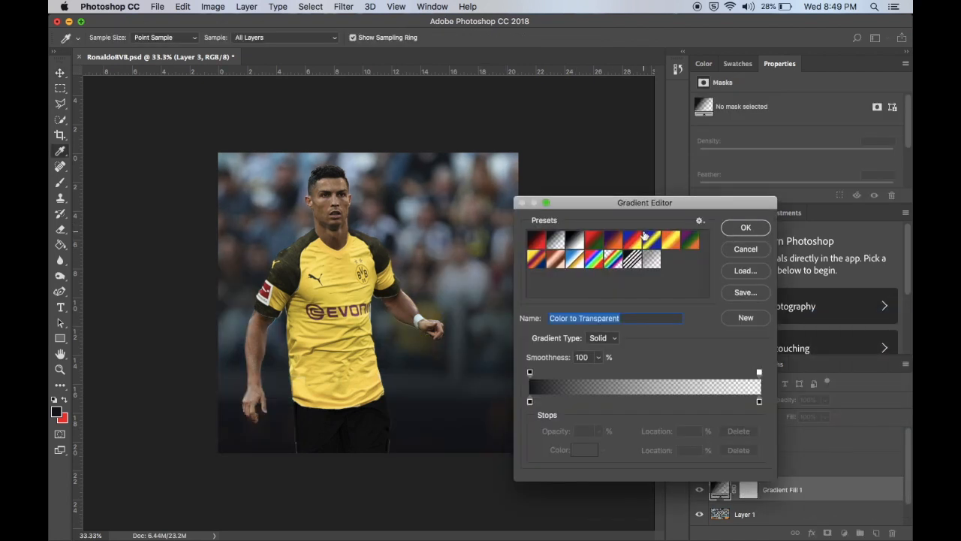
left_click(741, 250)
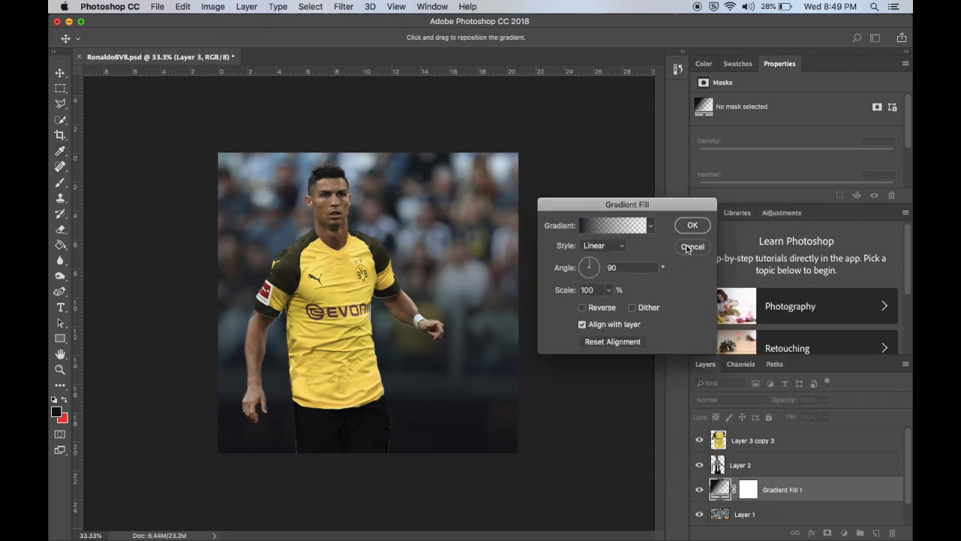
left_click(687, 249)
- Set the foreground colour to a yellow sampled from the chest of the jersey
left_click(57, 412)
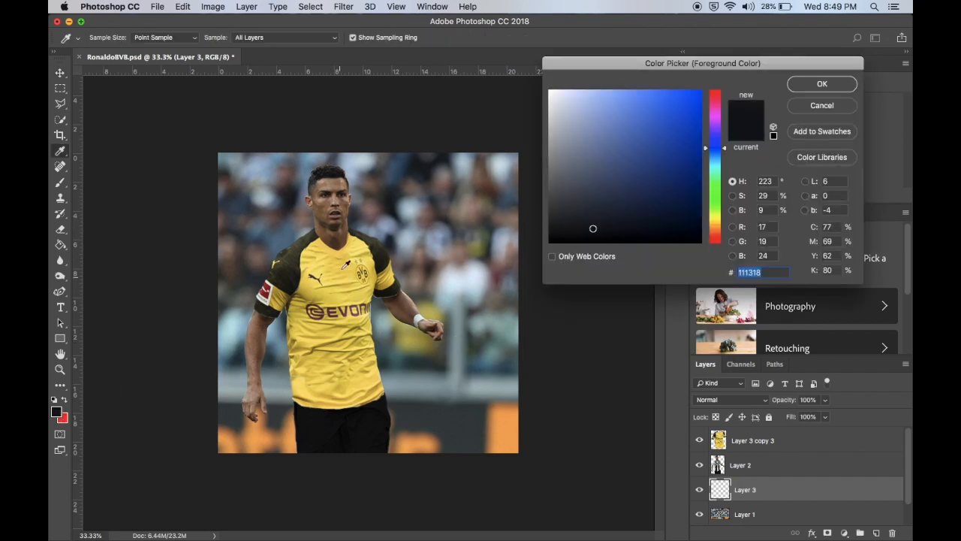
left_click(344, 266)
left_click(821, 84)
key("v")
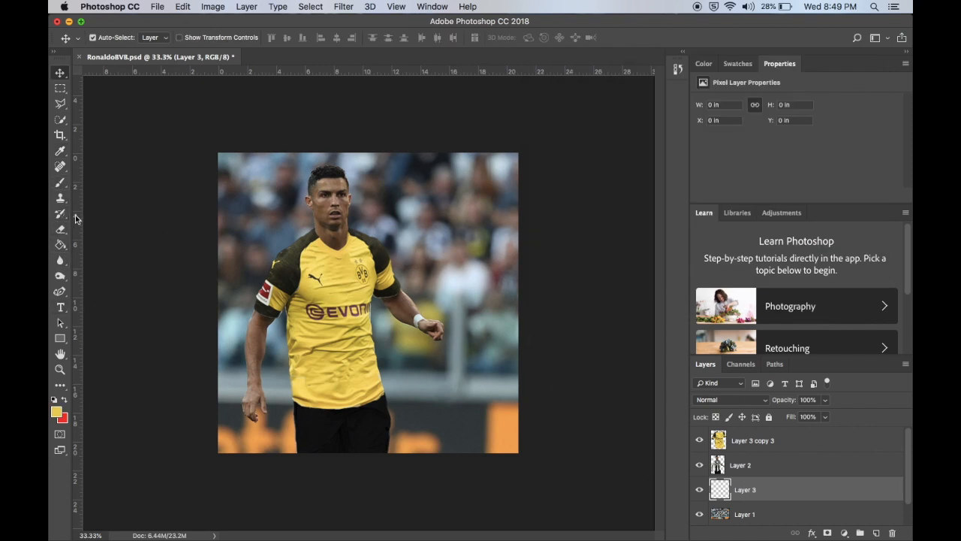
- With the Gradient tool, draw a linear yellow-to-transparent gradient on Layer 3, about 12.2 in wide from the image's left edge
left_click(62, 244)
left_click_drag(62, 244, 118, 247)
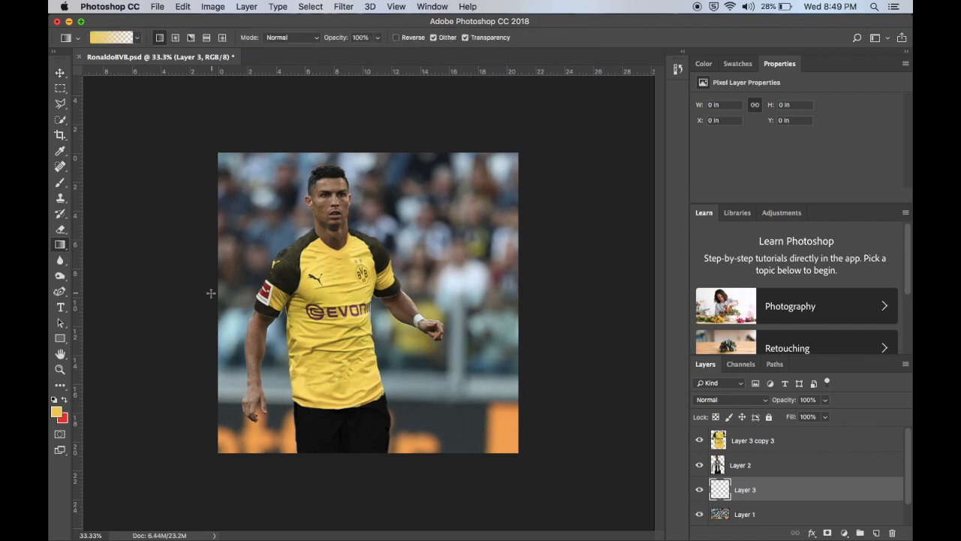
left_click_drag(217, 288, 378, 288)
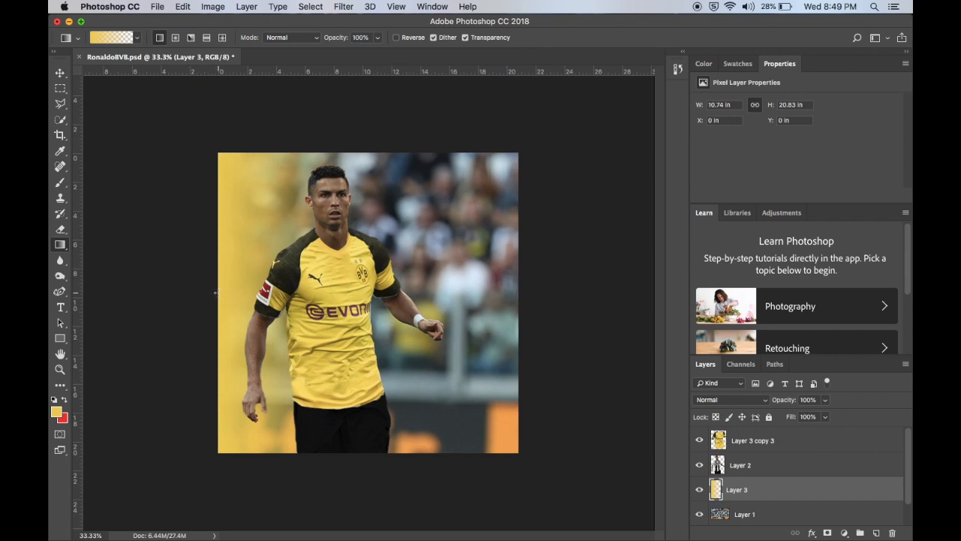
key("super+z")
left_click_drag(217, 289, 392, 283)
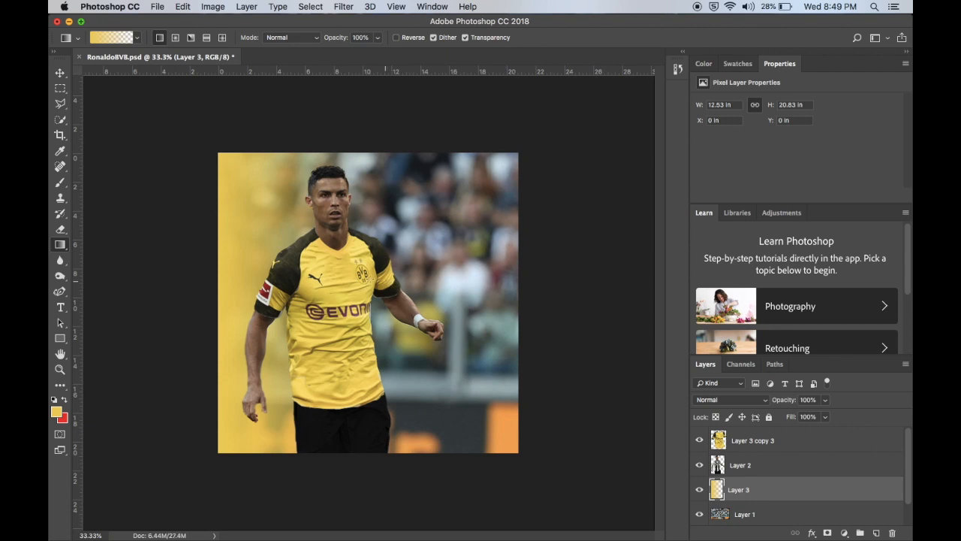
key("super+z")
left_click_drag(217, 283, 397, 289)
- Set Layer 3's blend mode to Overlay and strengthen its yellow gradient from the left edge to about 14.8 in wide
left_click(751, 515)
left_click(743, 491)
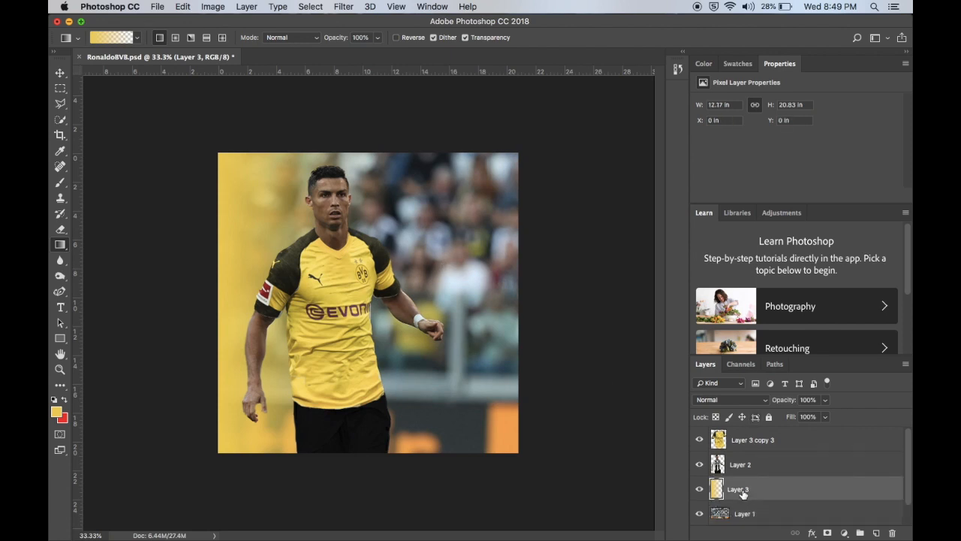
left_click(744, 399)
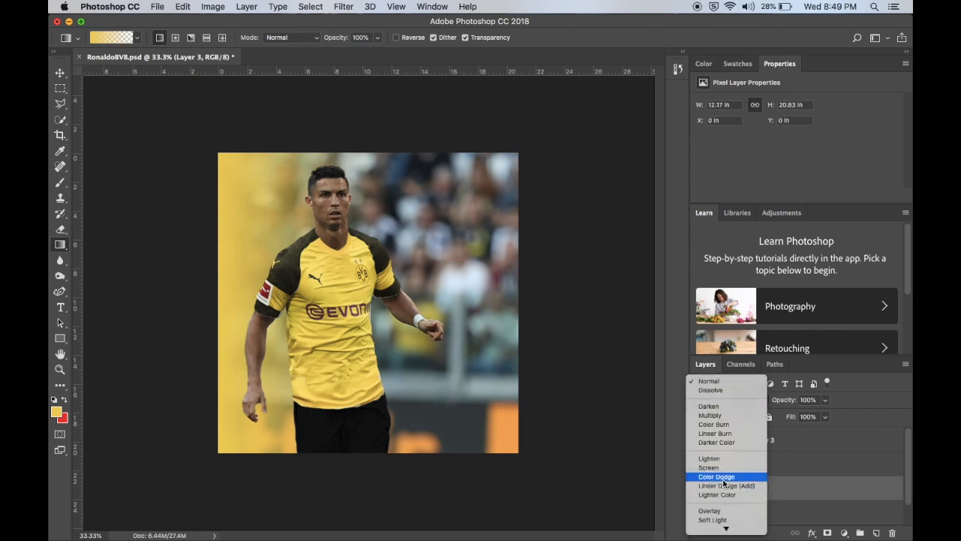
left_click(723, 483)
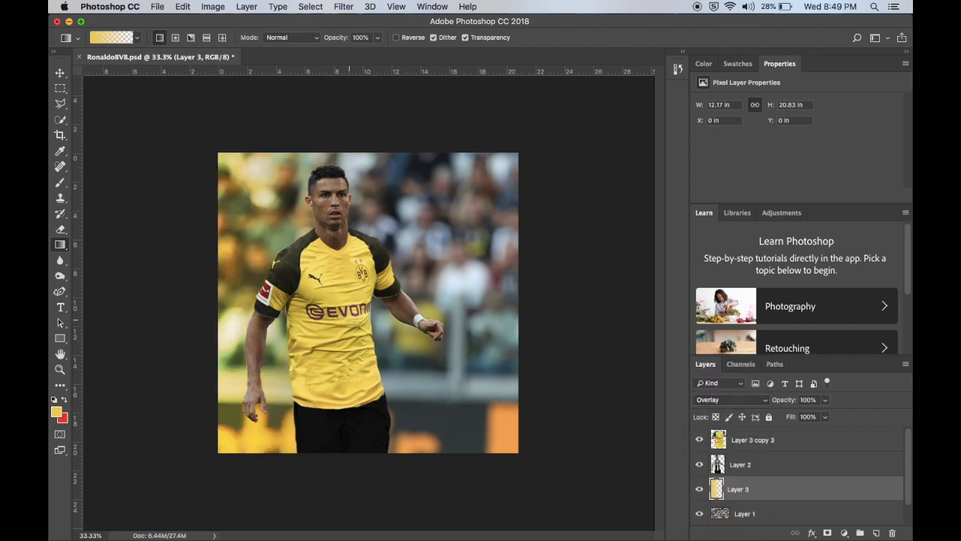
left_click_drag(215, 317, 423, 313)
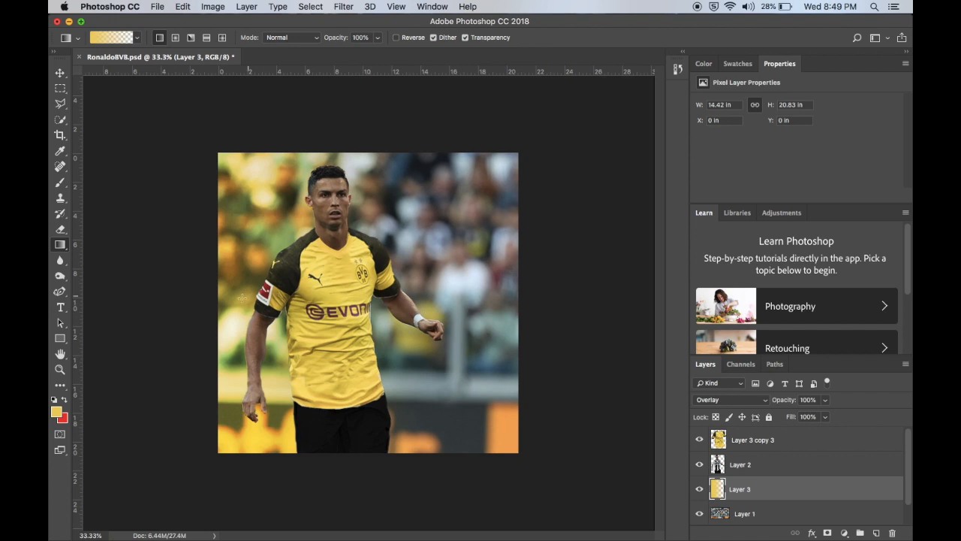
left_click_drag(214, 323, 387, 300)
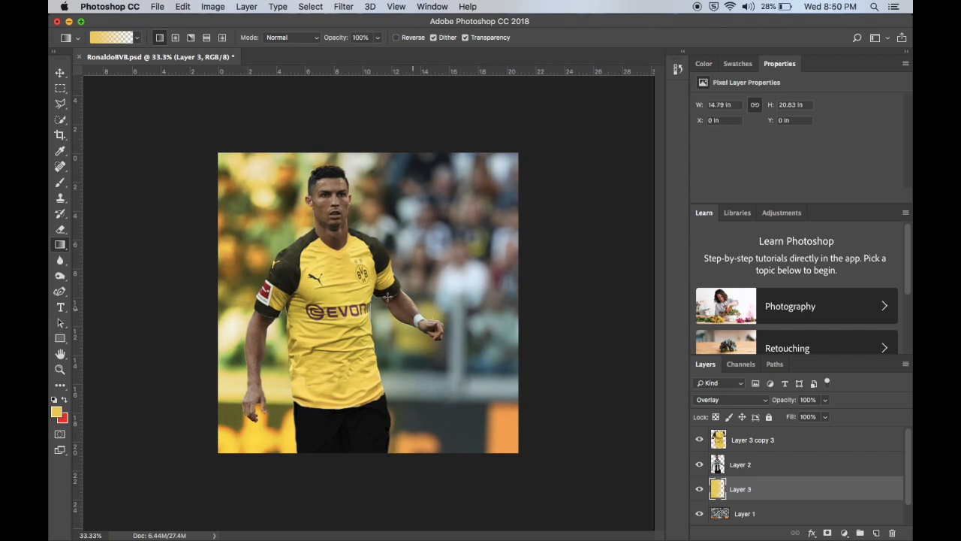
- Set the foreground colour to dark brown #1a170c and draw a gradient on Layer 3 from the image's right edge toward the player
left_click(56, 412)
mouse_move(642, 101)
left_mouse_down()
mouse_move(665, 163)
mouse_move(634, 227)
left_mouse_up()
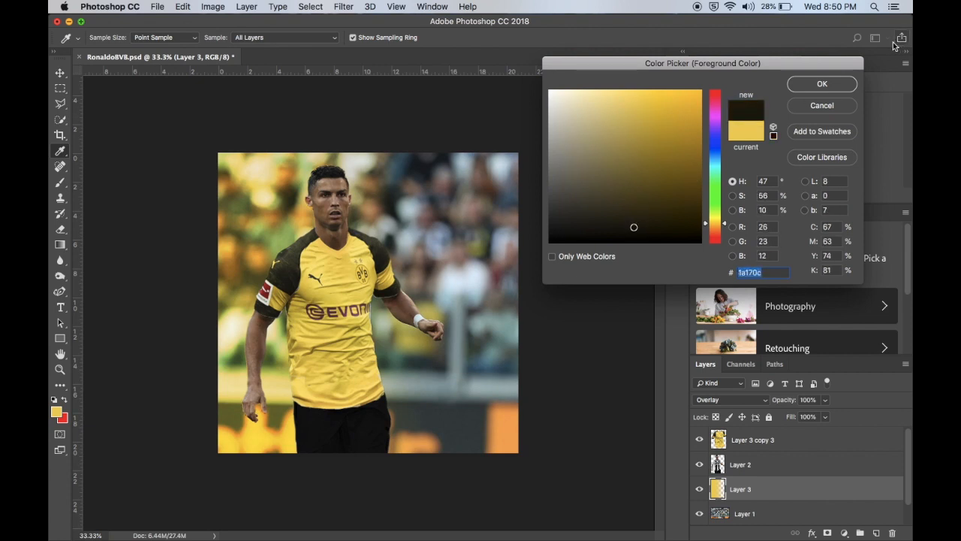
left_click(818, 89)
left_click_drag(516, 293, 386, 292)
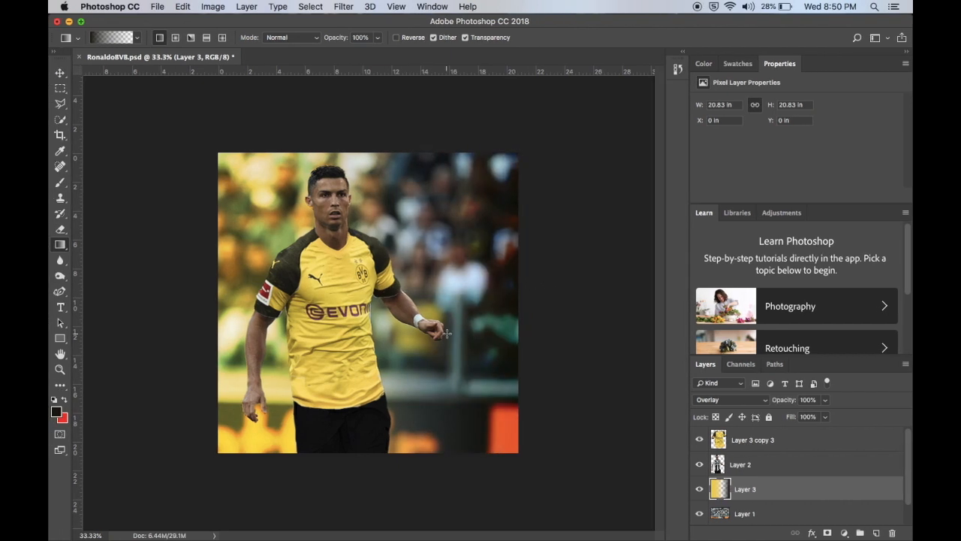
key("v")
left_click(758, 465)
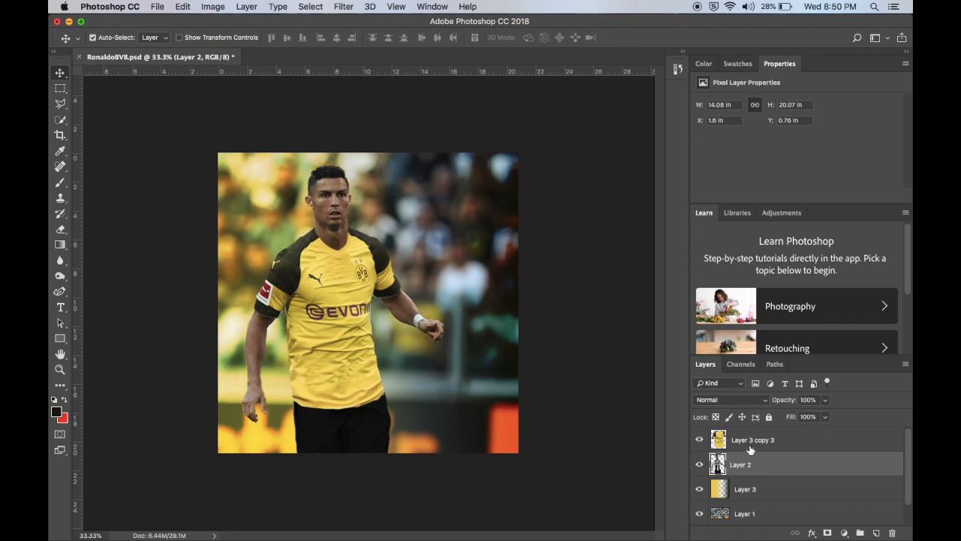
left_click(744, 443)
left_click(742, 463, "shift")
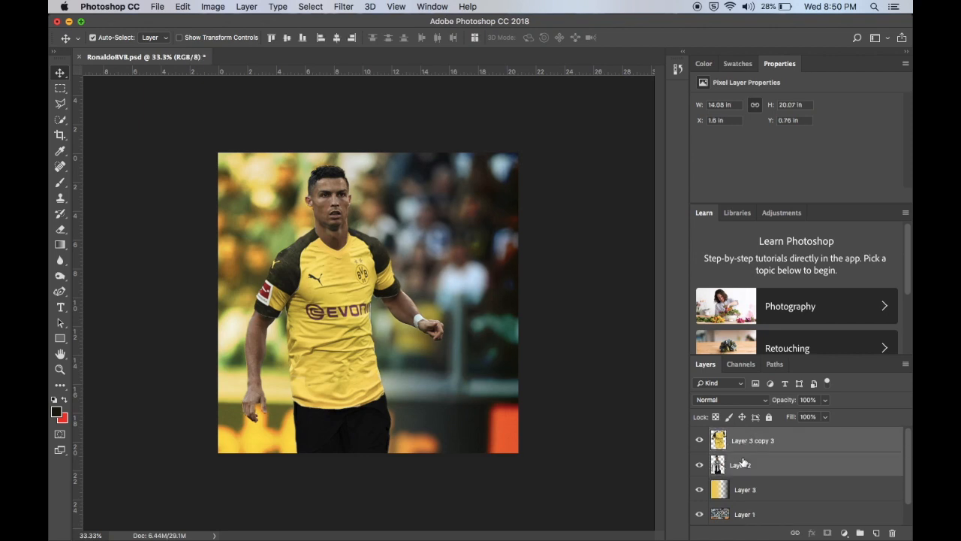
right_click(742, 463)
left_click(725, 459)
- Duplicate Layer 2 and merge the copy with the jersey layer, Layer 3 copy 3, keeping the original Layer 2 hidden
left_click(739, 467)
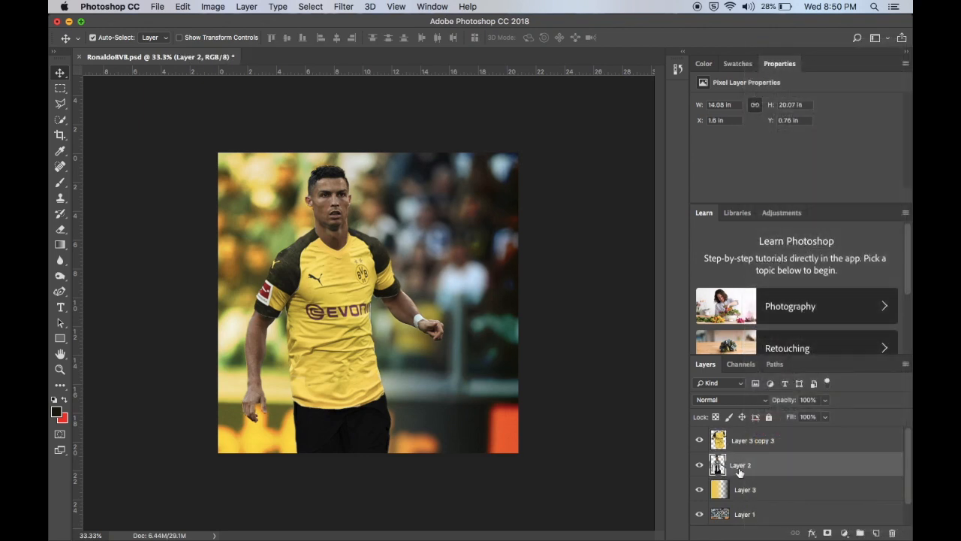
key("super+j")
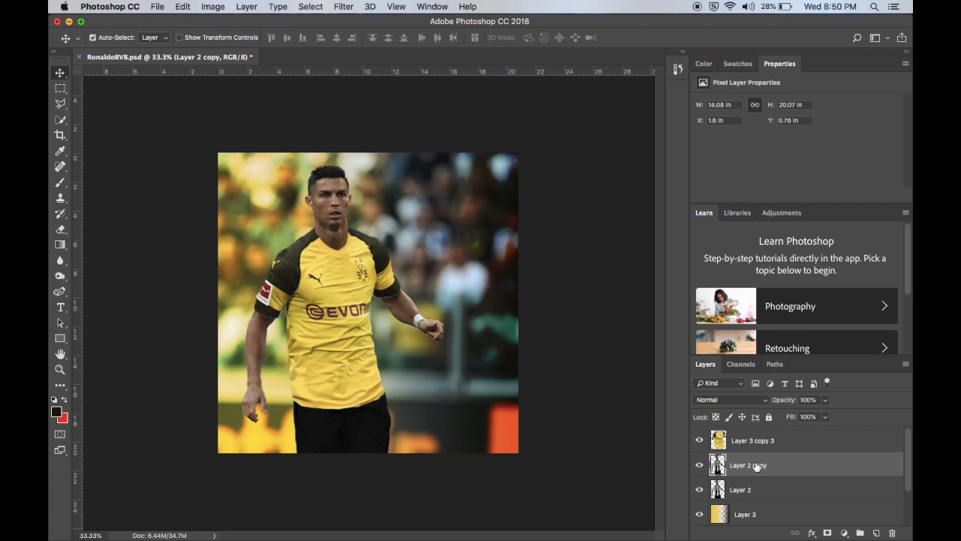
left_click(751, 444, "shift")
right_click(751, 444)
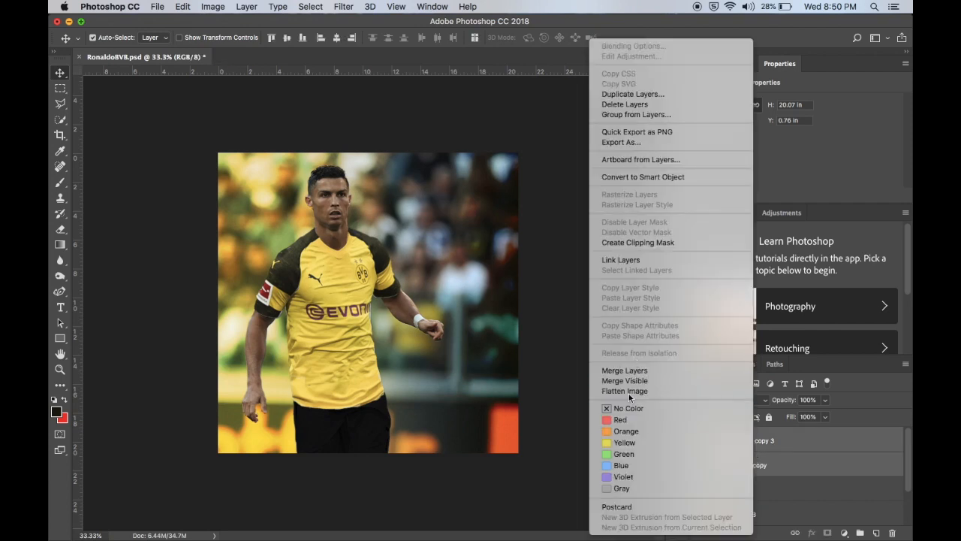
left_click(624, 370)
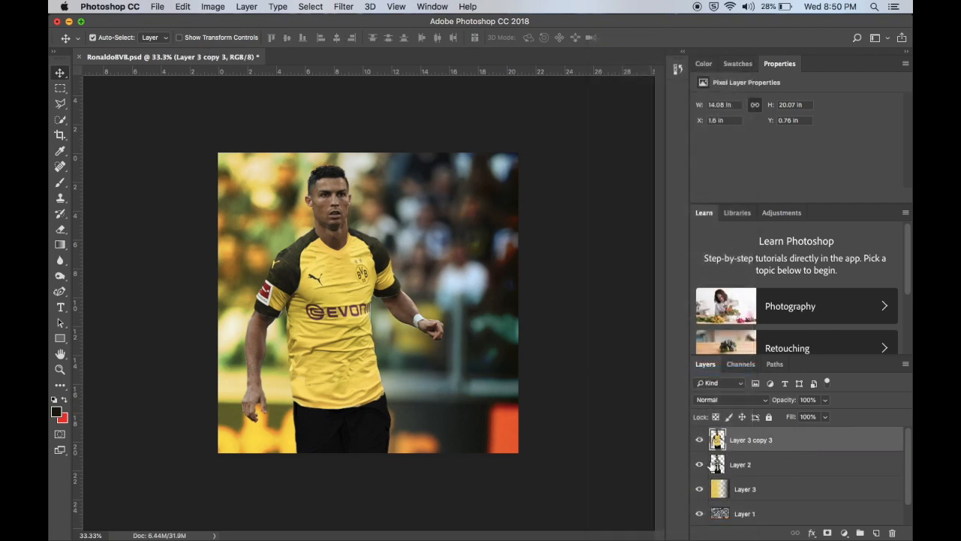
- Raise the contrast of the merged player layer, Layer 3 copy 3, to about 35 using Brightness/Contrast
left_click(213, 7)
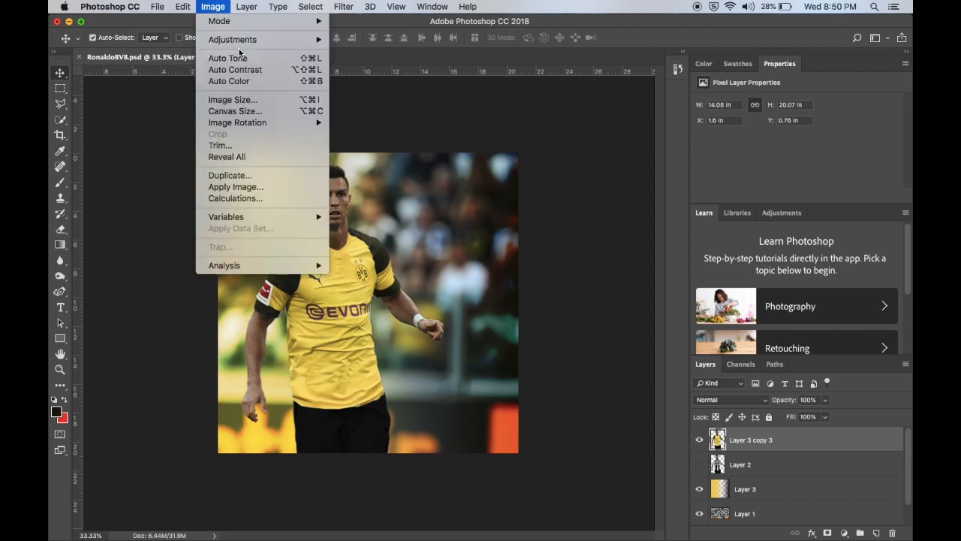
mouse_move(229, 39)
left_click(367, 41)
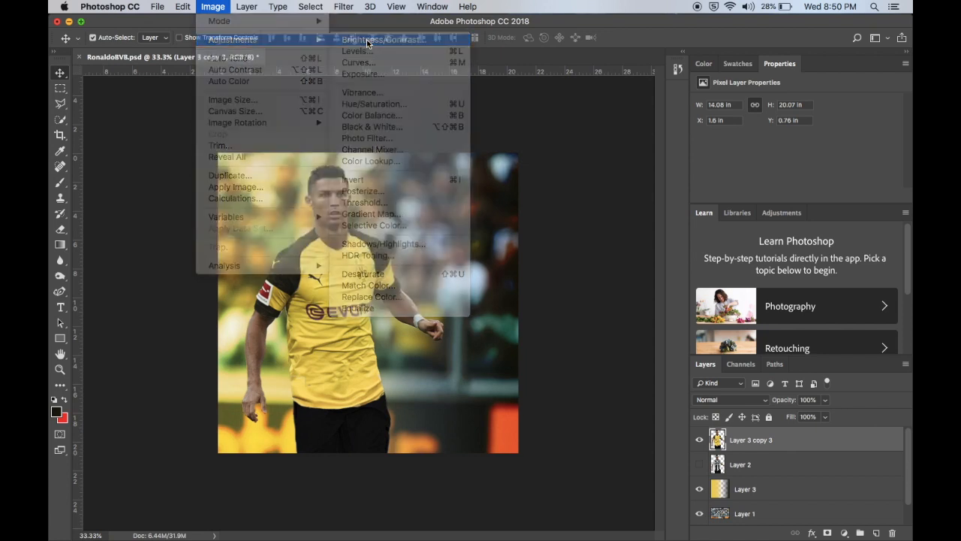
left_click_drag(671, 169, 694, 172)
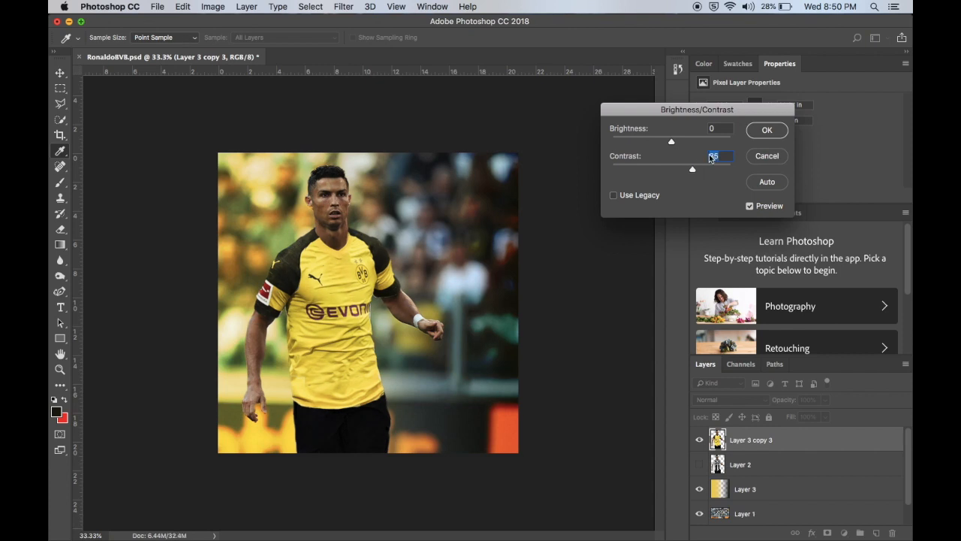
left_click(767, 130)
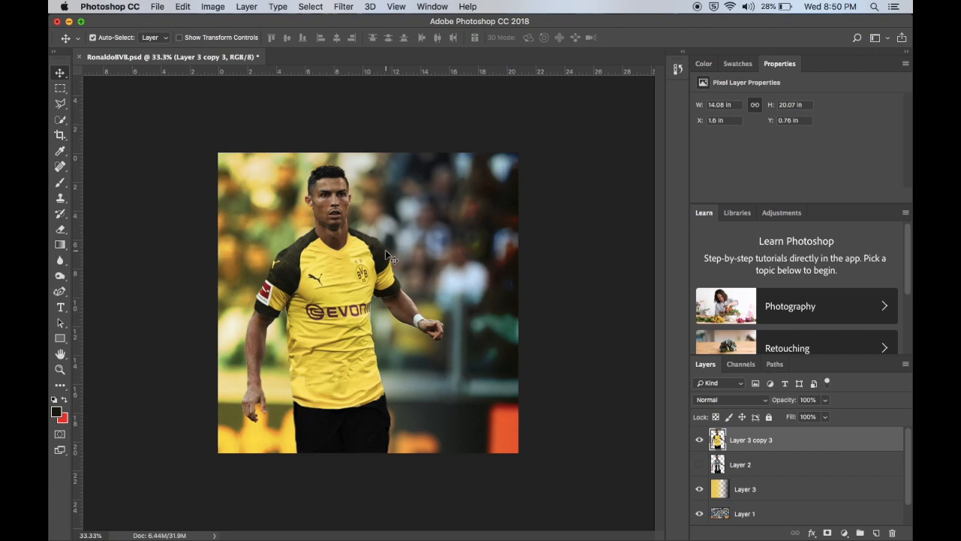
- Add a CRISTIANO text box in DIN Condensed Bold over the player's arm and enlarge it to about 8.5 in wide
key("t")
left_click_drag(354, 240, 473, 318)
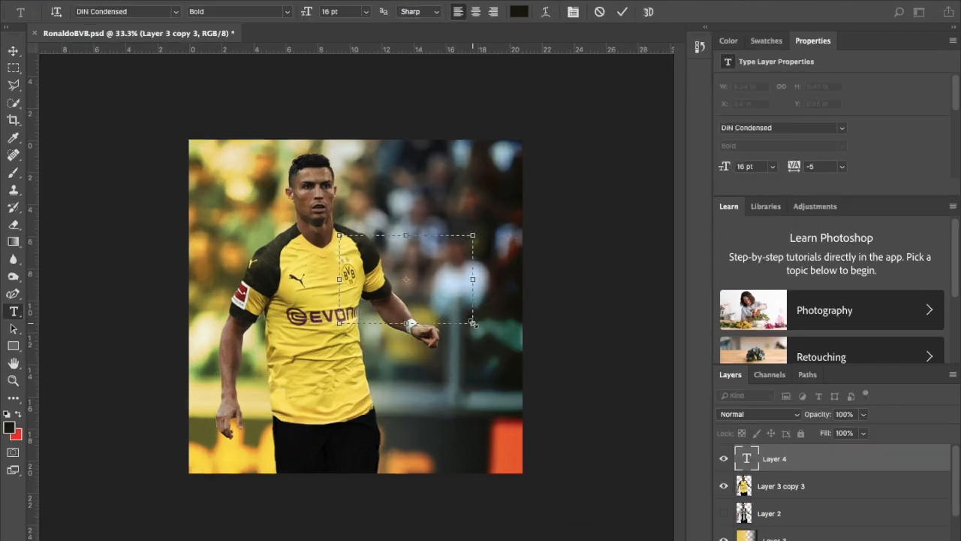
key("ctrl+t")
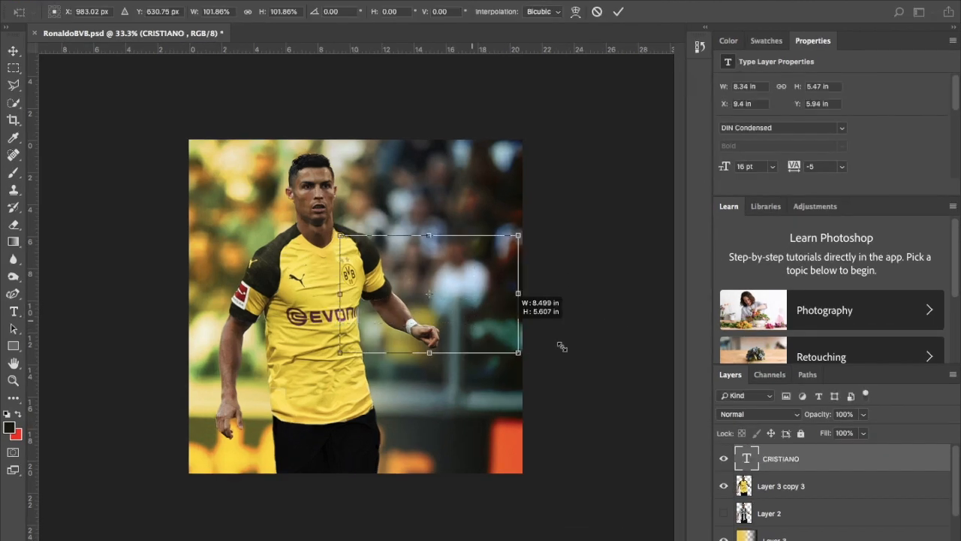
key("ctrl+minus")
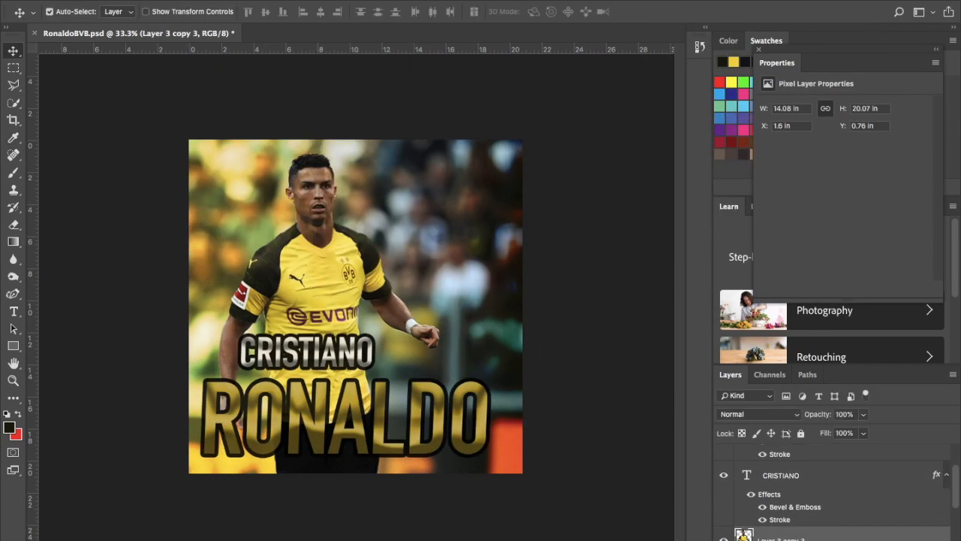
- Place overlay.png above the player layer and move it to about X 2.91 in, Y 3.29 in
left_click_drag(753, 387, 226, 319)
left_click_drag(226, 319, 226, 319)
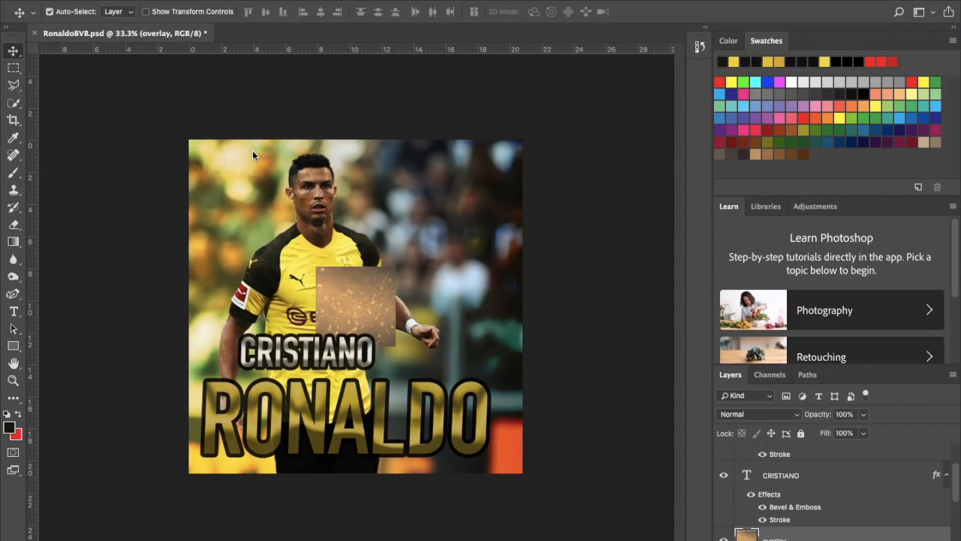
left_click(334, 287)
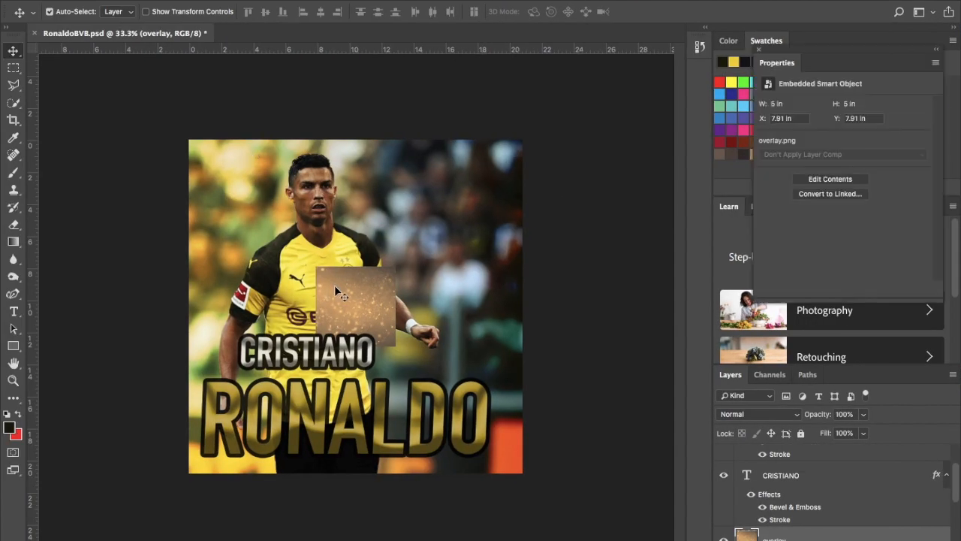
left_click(413, 302)
left_click_drag(319, 302, 239, 230)
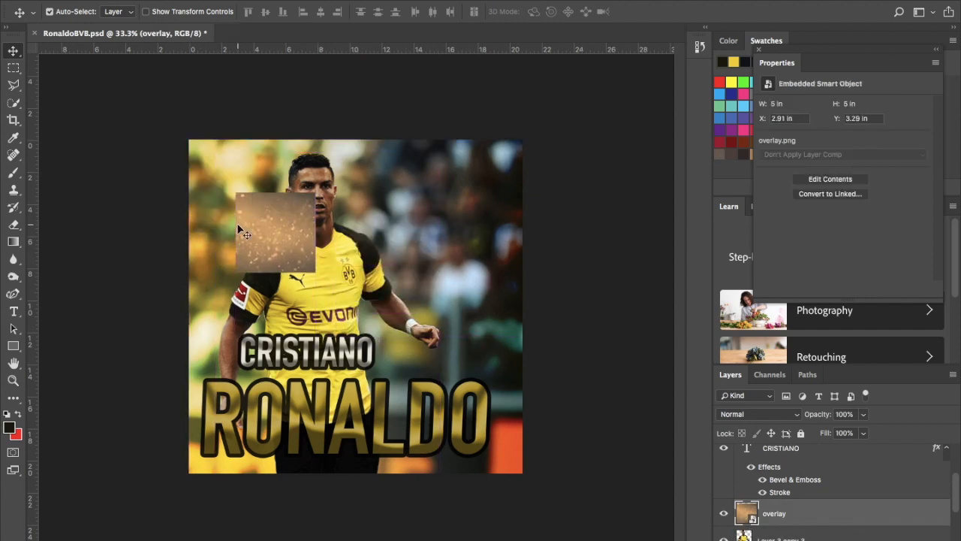
- Align the overlay image with the canvas's upper-left corner and scale it to cover the whole canvas, about 20.8 in square
key("ctrl+plus")
key("ctrl+plus")
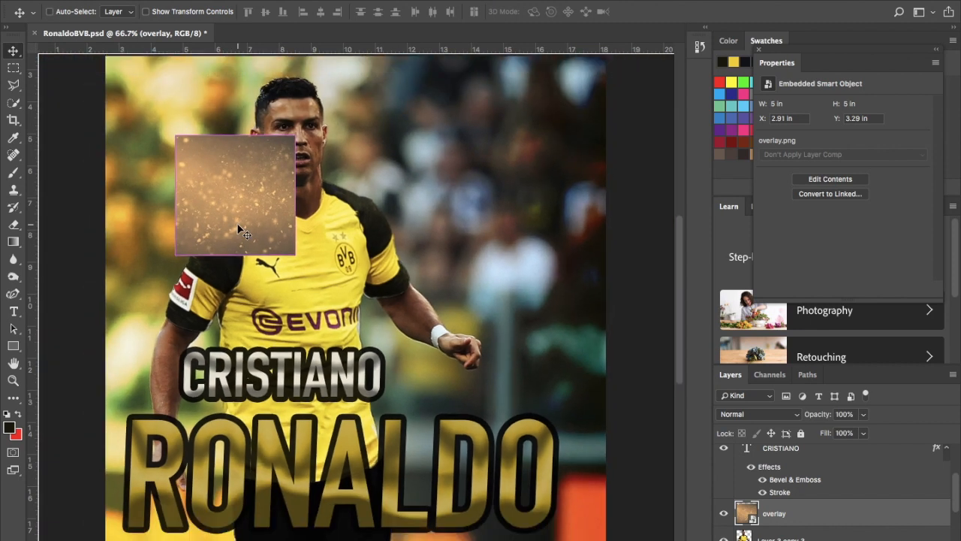
key("ctrl+minus")
key("ctrl+minus")
left_click_drag(252, 222, 207, 172)
key("ctrl+t")
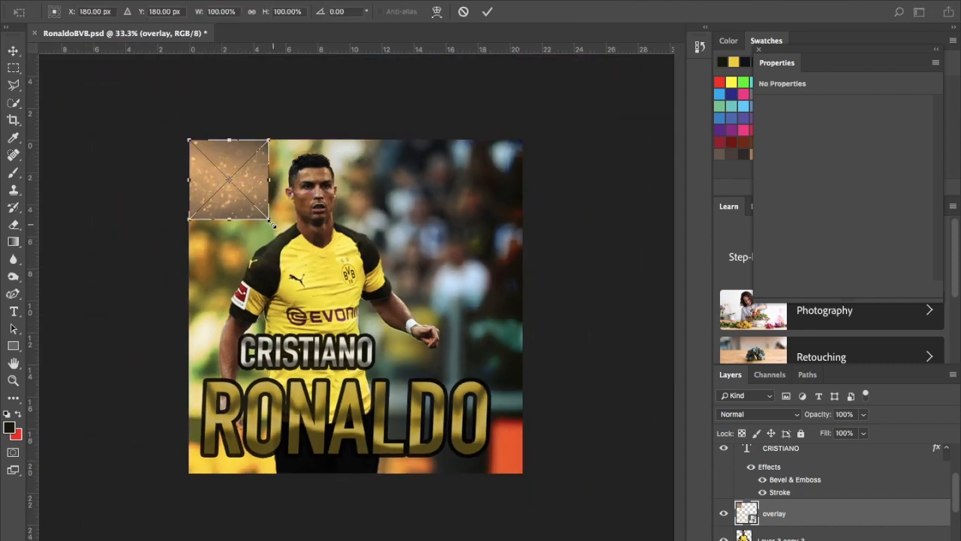
left_click_drag(269, 220, 546, 440)
left_click_drag(516, 468, 523, 479)
key("Return")
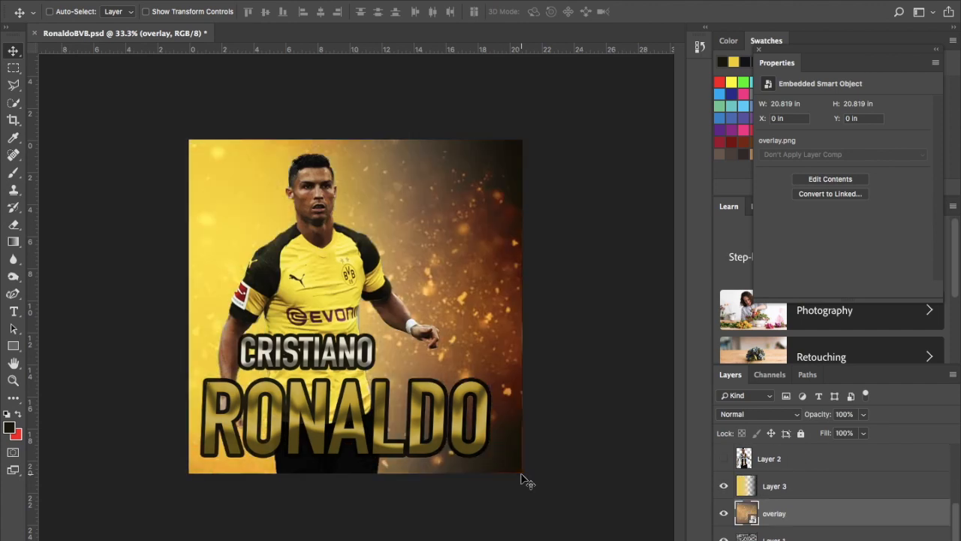
- Try the overlay layer above the CRISTIANO text layer and return it below Layer 3
key("ctrl+bracketright")
key("ctrl+bracketright")
key("ctrl+bracketright")
key("ctrl+bracketright")
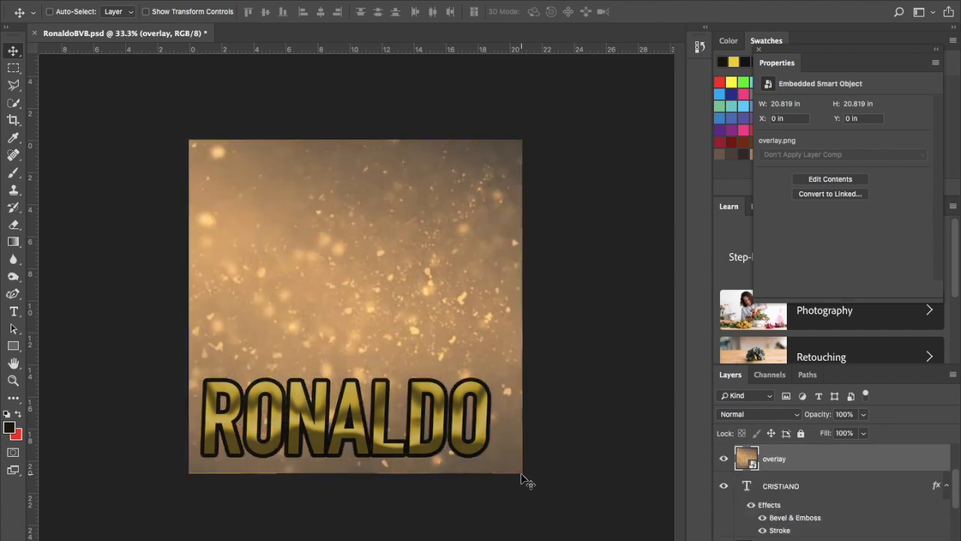
key("ctrl+bracketleft")
key("ctrl+bracketleft")
key("ctrl+bracketleft")
key("ctrl+bracketleft")
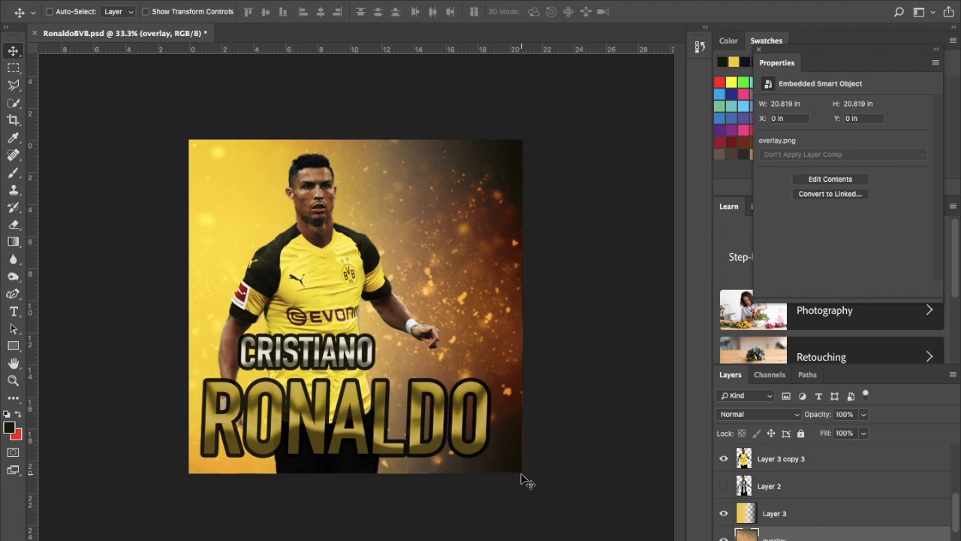
- Bring the overlay layer above the RONALDO text layer and set its blend mode to Overlay
left_click(773, 513)
left_click(776, 537)
key("ctrl+bracketright")
key("ctrl+bracketright")
key("ctrl+bracketright")
key("ctrl+bracketright")
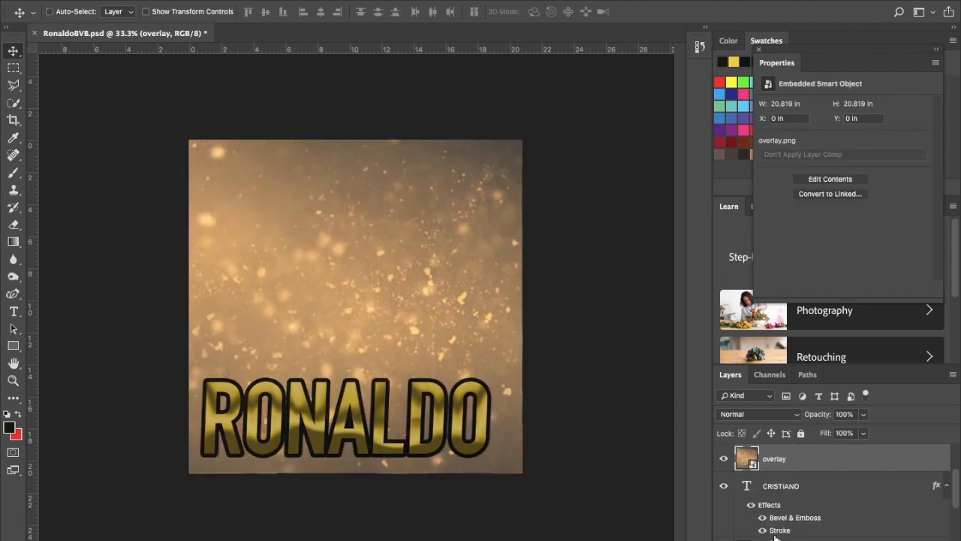
key("ctrl+bracketright")
left_click(763, 413)
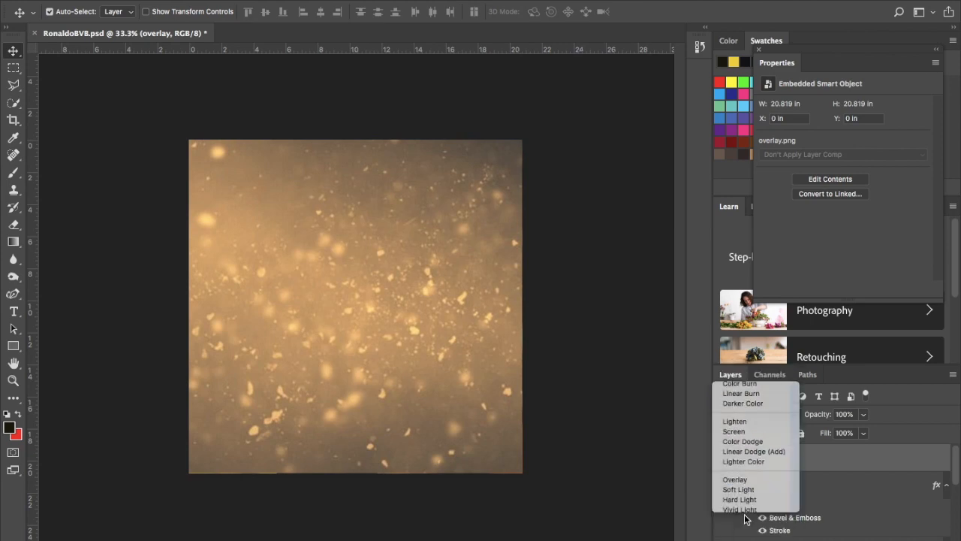
left_click(745, 516)
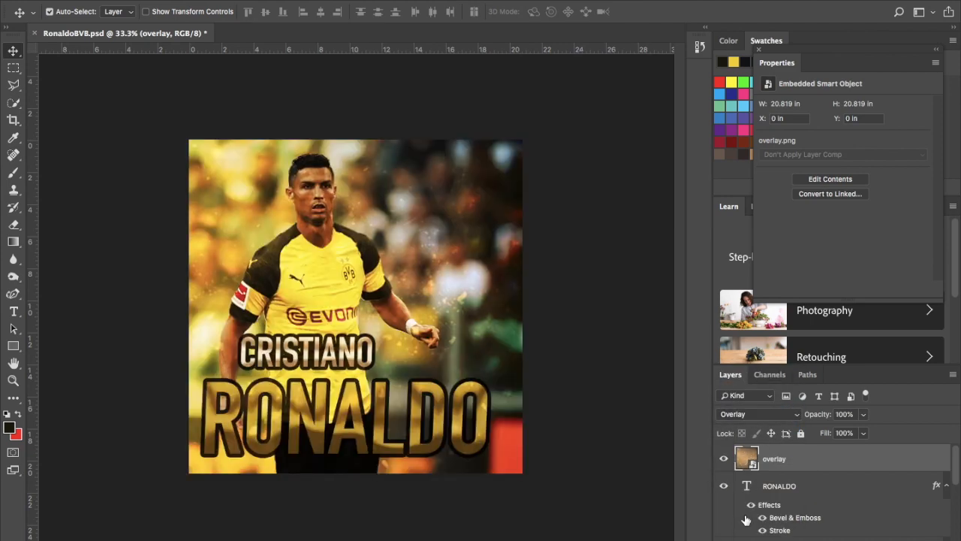
- Try the overlay layer lower in the stack, including directly above the player layer and beneath both text layers
key("ctrl+bracketleft")
key("ctrl+bracketleft")
key("ctrl+bracketleft")
key("ctrl+bracketleft")
key("ctrl+bracketright")
key("ctrl+bracketright")
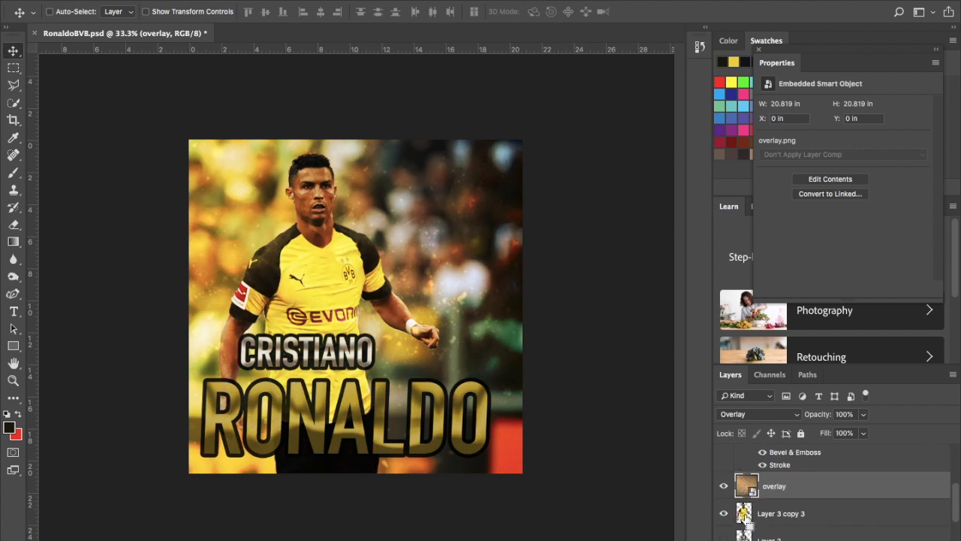
- Bring the overlay layer to the top of the stack and set its opacity to 75%
key("ctrl+bracketright")
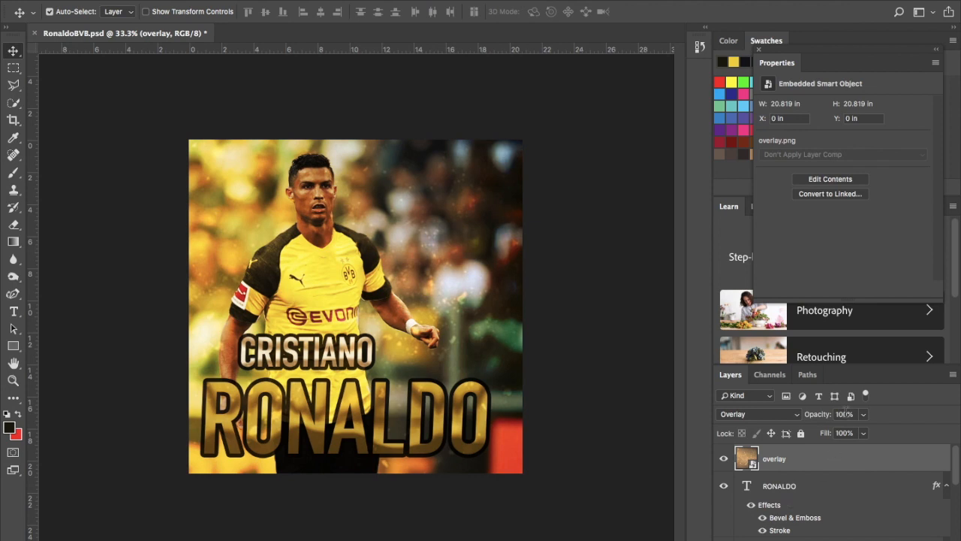
left_click_drag(847, 414, 816, 415)
type("75")
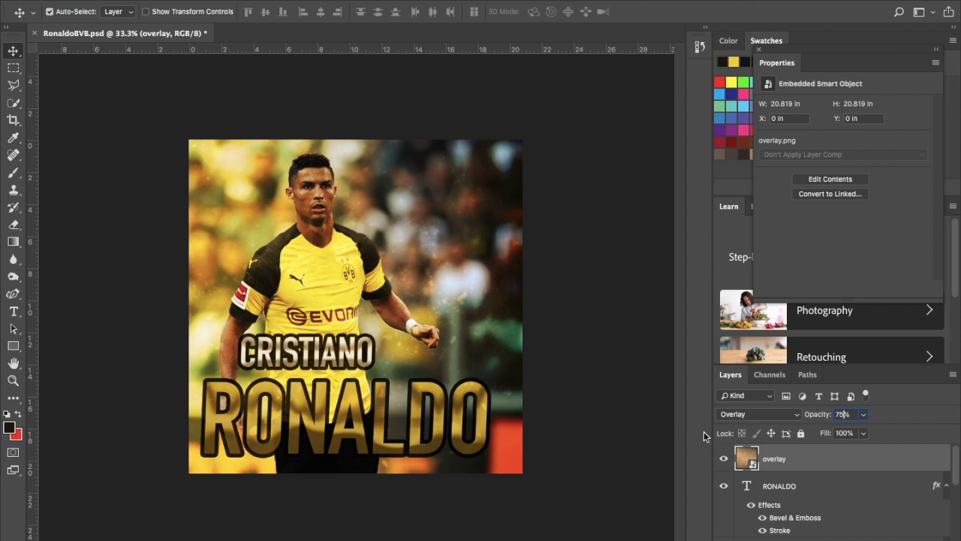
- Place Mist.png from the desktop into RonaldoBVB.psd and return the document window to full size
left_click_drag(351, 0, 451, 59)
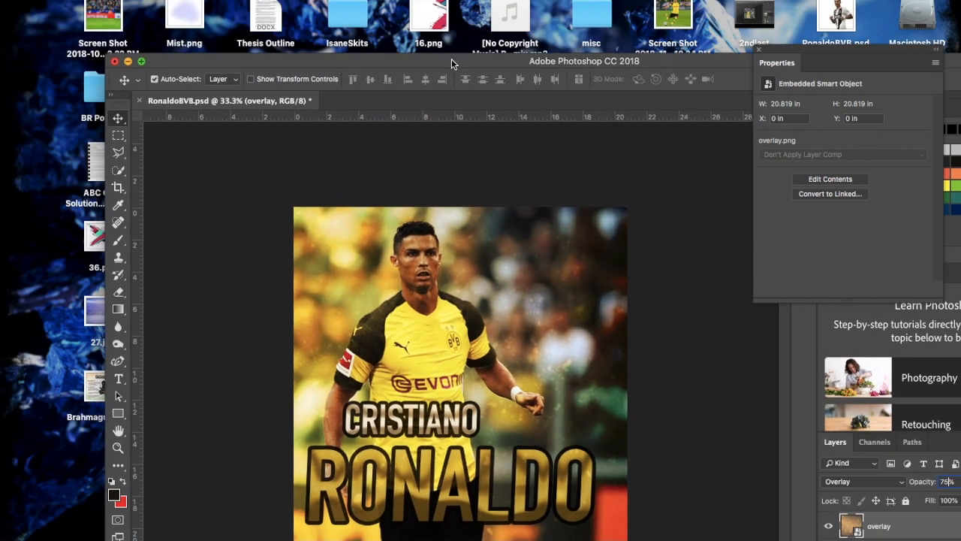
left_click_drag(184, 18, 455, 330)
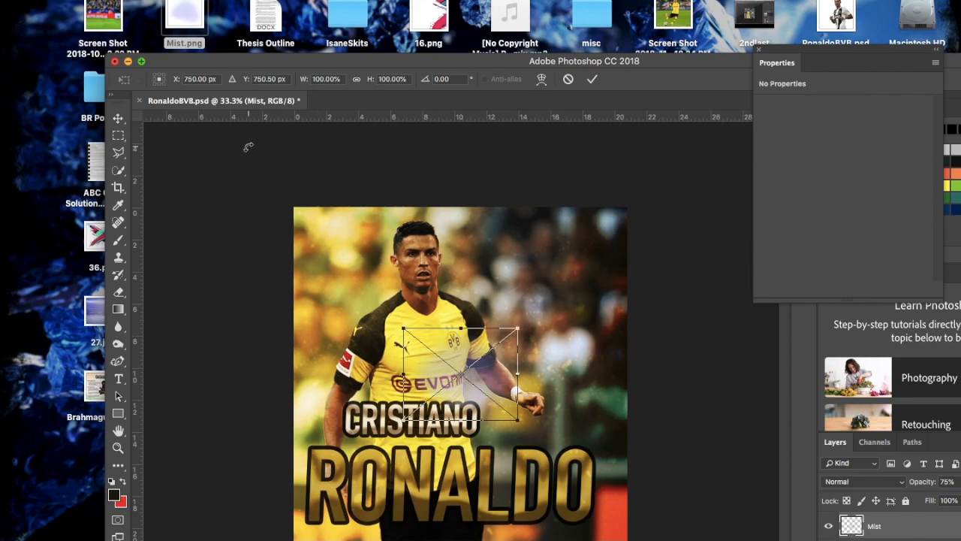
left_click(142, 62)
- Enlarge the Mist image to about 14.1 in wide around the player's upper body and move it behind the player layer
left_click_drag(373, 313, 342, 260)
left_click_drag(277, 215, 167, 125)
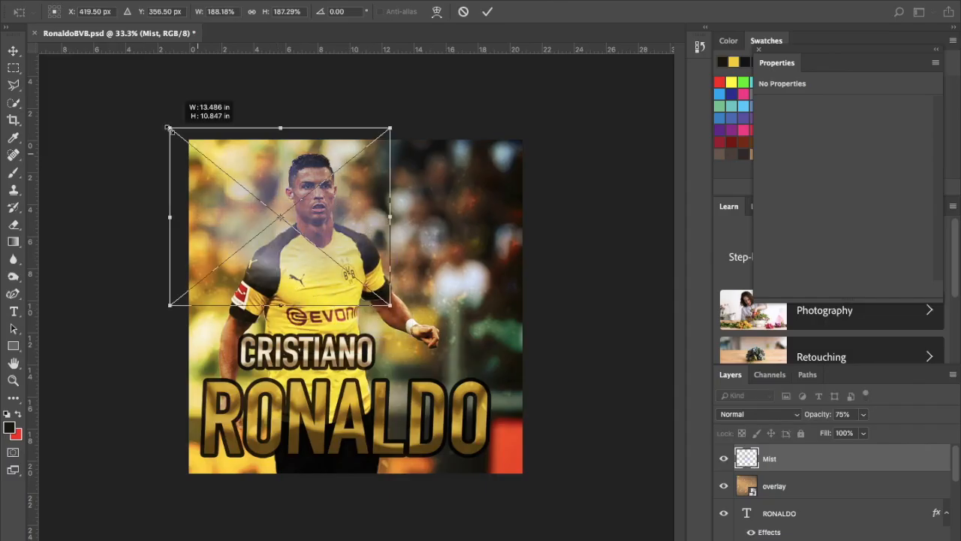
left_click_drag(253, 183, 295, 210)
key("Return")
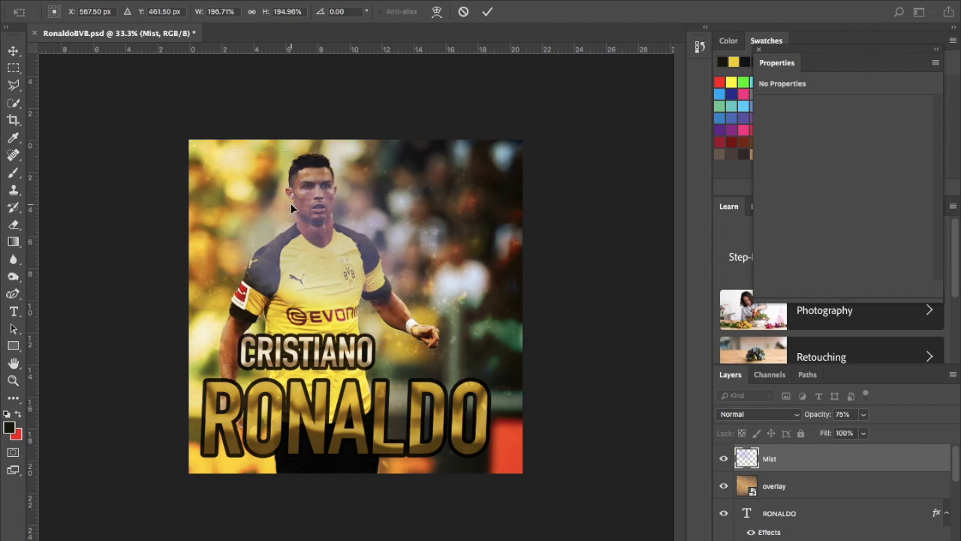
left_click_drag(844, 451, 844, 500)
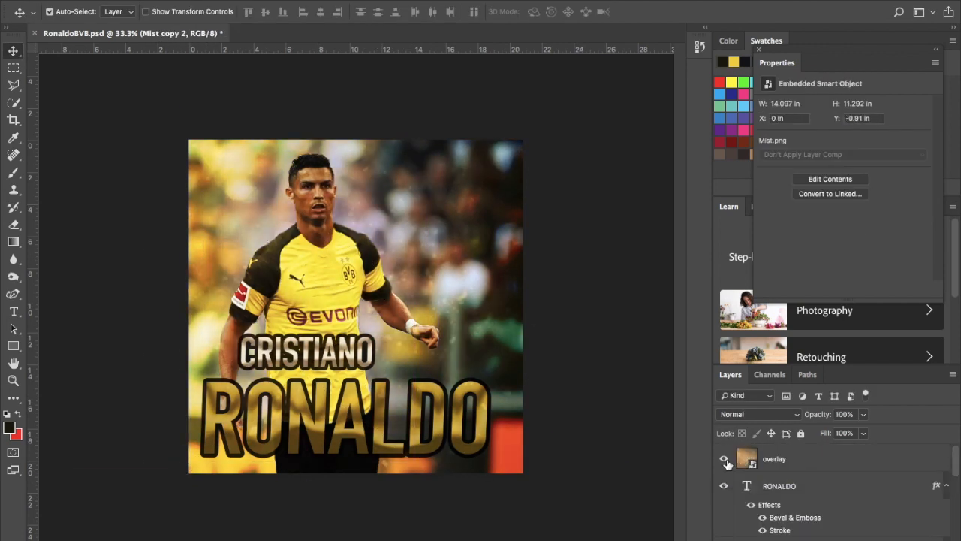
- Open Foden.psd and view the complete Phil Foden jersey swap design
key("super+o")
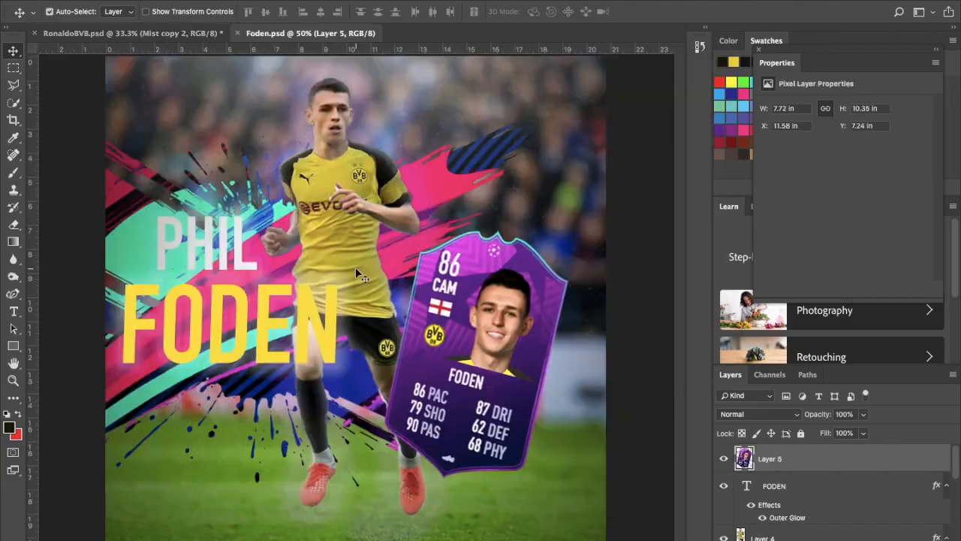
key("ctrl+minus")
key("ctrl+minus")
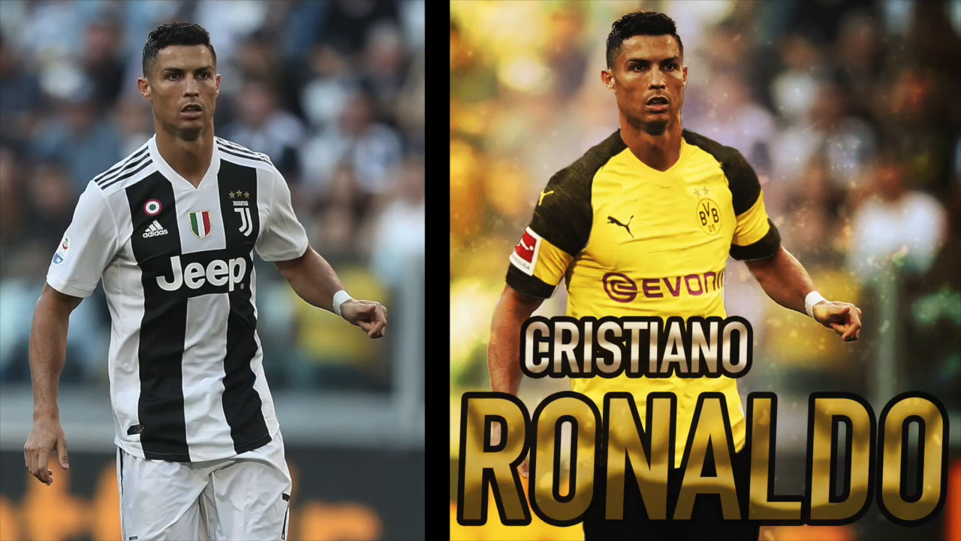